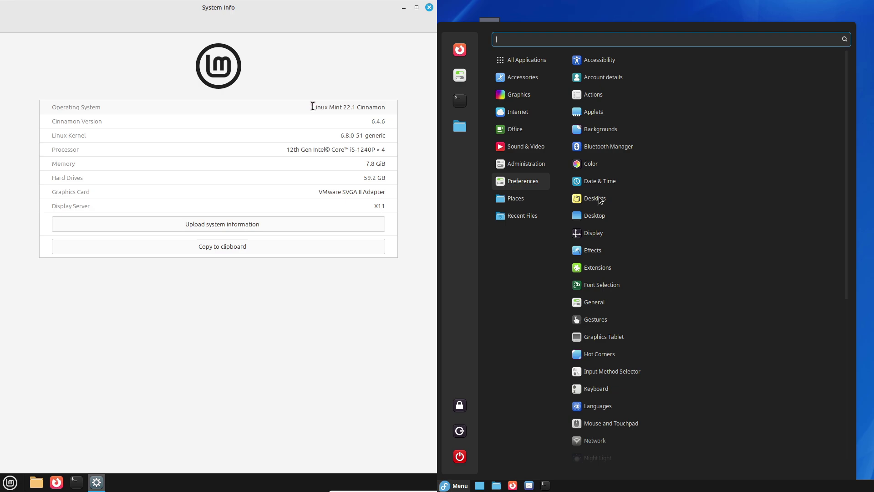
Check the Cinnamon and kernel versions in Linux Mint's System Info, close it, and open System Info tiled to the left half on Fedora
double_click(377, 122)
double_click(342, 135)
drag(847, 222, 851, 426)
click(657, 373)
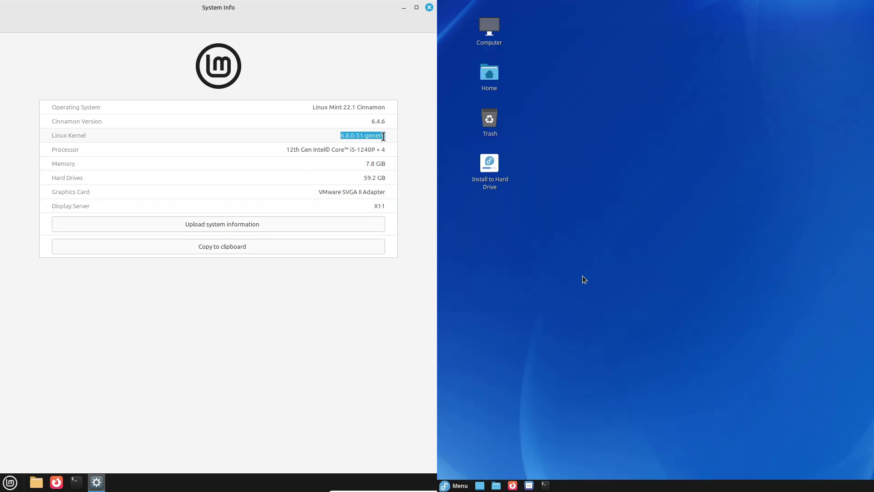
click(384, 135)
drag(872, 112, 437, 159)
click(428, 8)
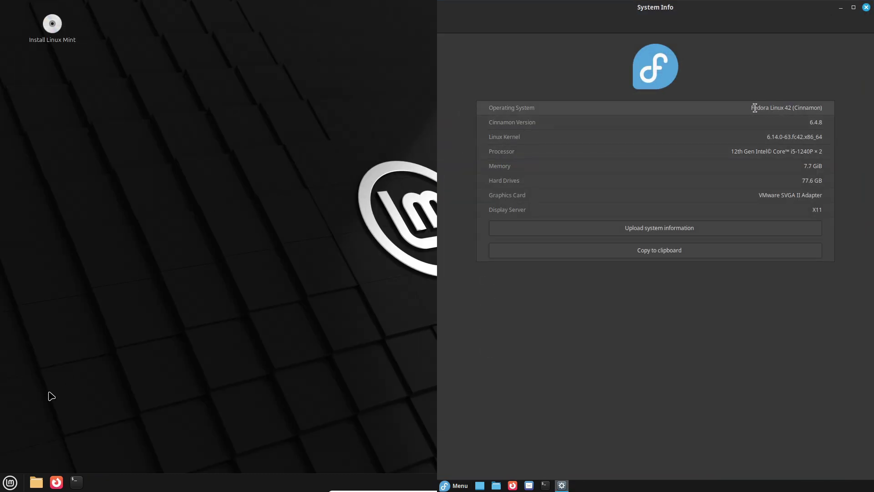
Check the operating system and kernel entries on Fedora, and open System Monitor tiled to the left half of Linux Mint's screen
click(10, 481)
drag(752, 108, 767, 124)
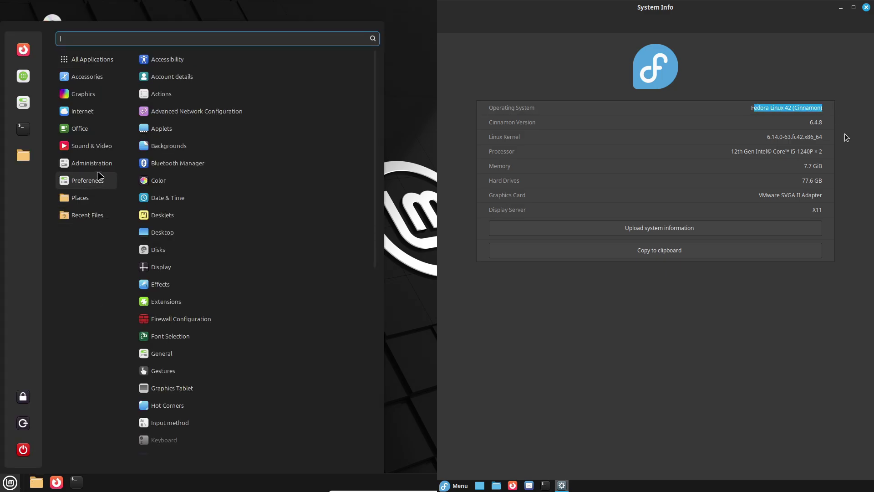
mouse_move(98, 165)
click(167, 250)
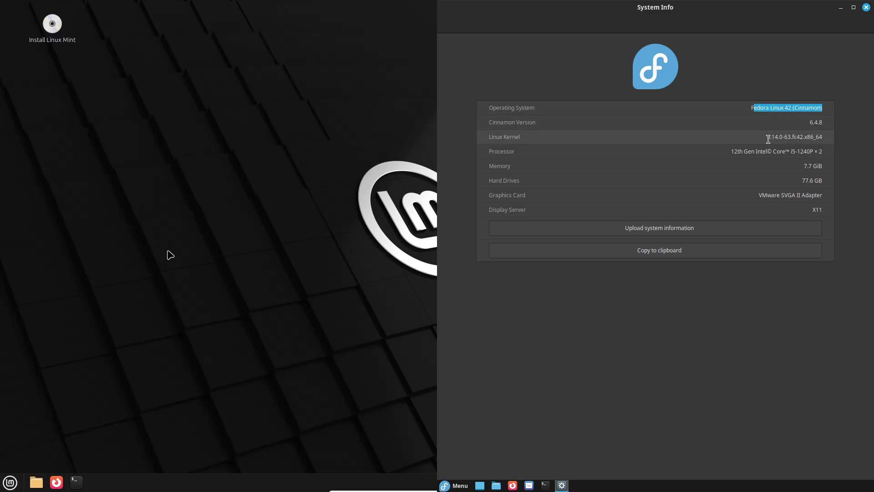
drag(767, 139, 839, 135)
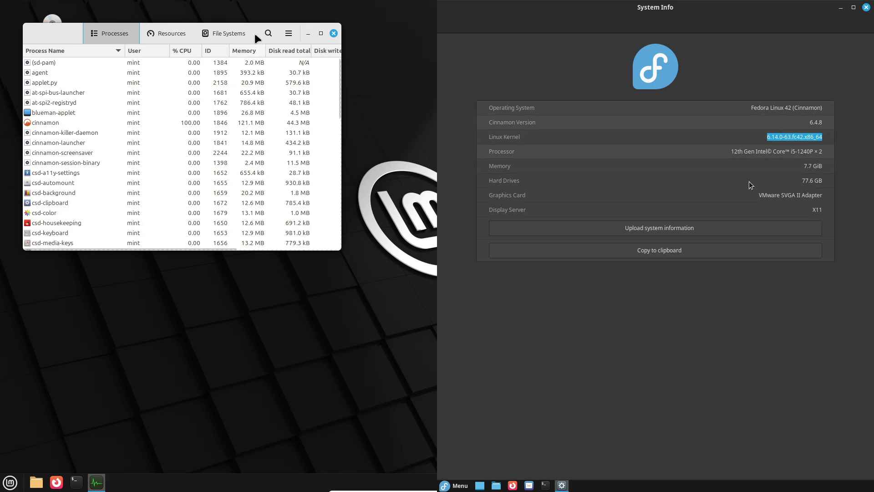
drag(258, 30, 3, 138)
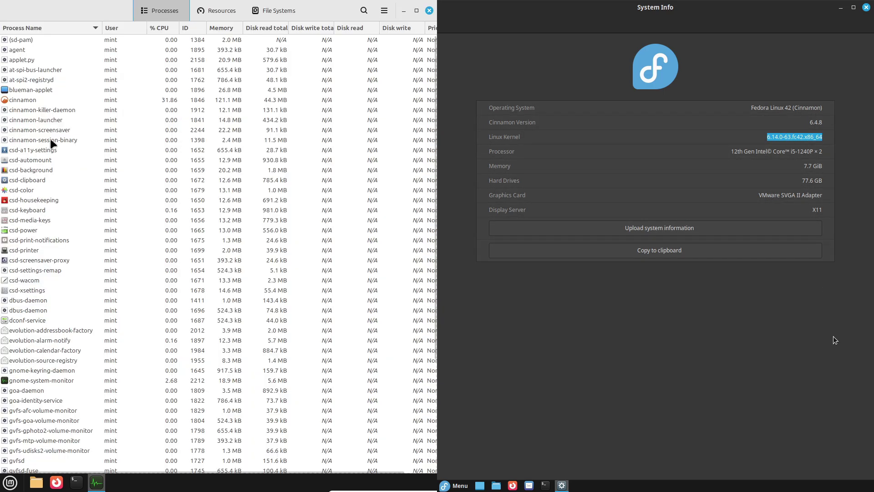
Look through Linux Mint's process list, and on Fedora close System Info and launch System Monitor
drag(435, 99, 435, 302)
click(864, 9)
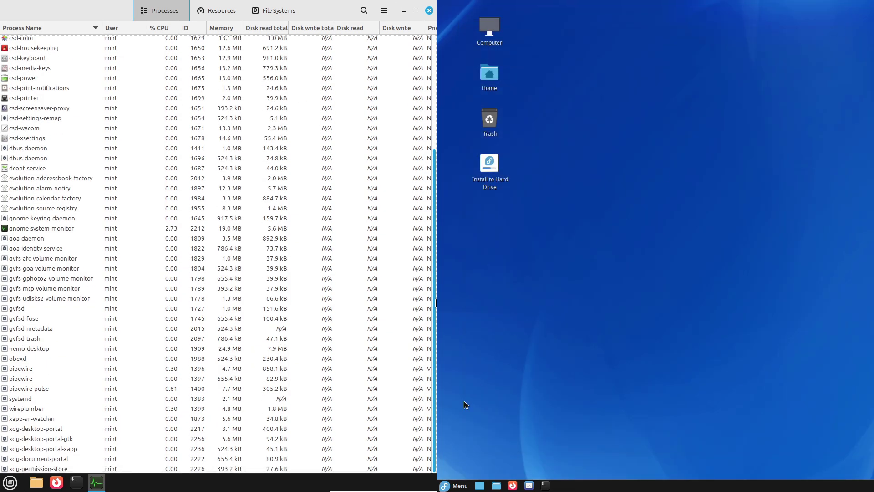
click(446, 485)
drag(436, 240, 421, 103)
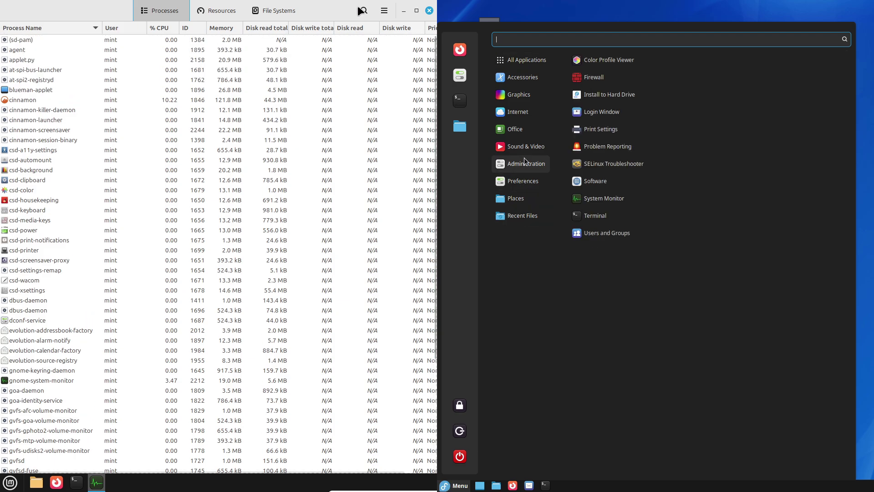
click(384, 10)
click(588, 198)
Check System Monitor's version on Linux Mint, and tile Fedora's System Monitor to the left half of its screen
click(364, 149)
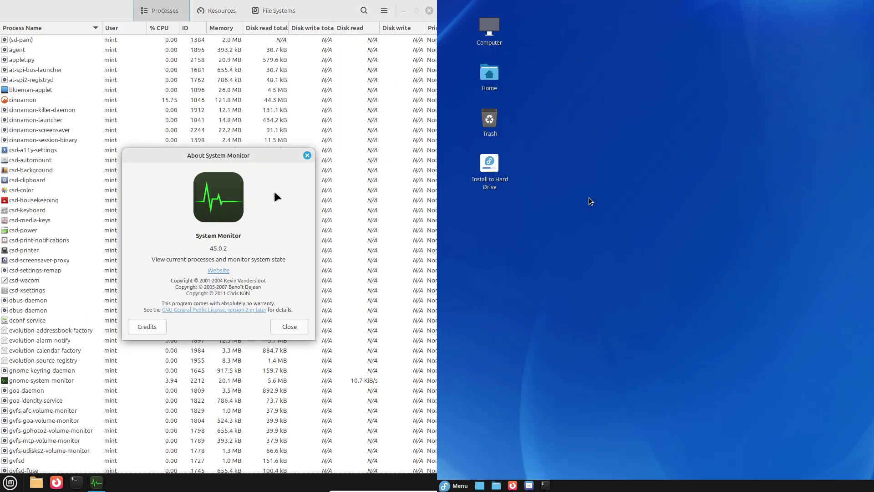
drag(230, 248, 133, 233)
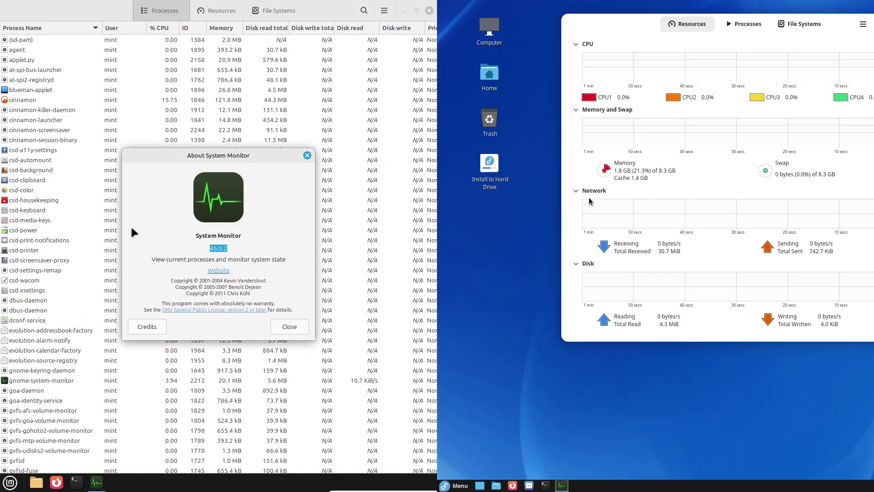
drag(844, 28, 458, 187)
click(287, 327)
Look further down Linux Mint's process list, then show its Resources graphs with the Network section collapsed
drag(435, 229, 436, 346)
drag(457, 187, 477, 167)
click(221, 14)
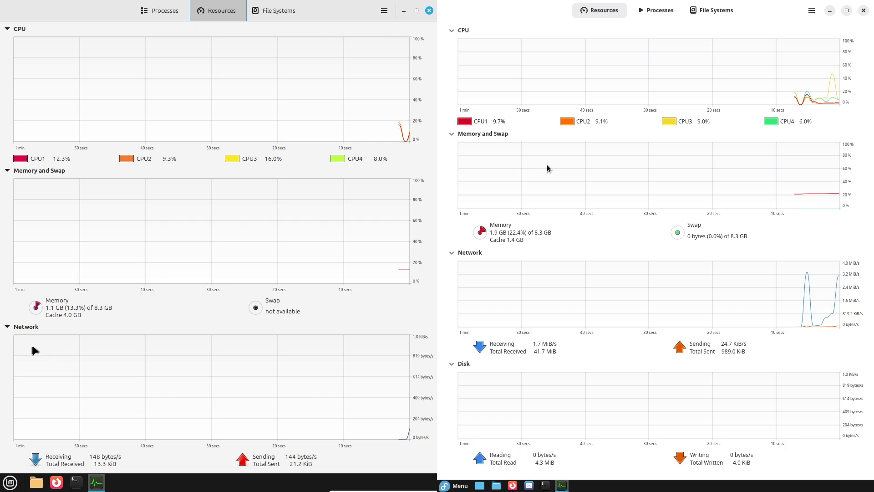
click(9, 329)
Check System Monitor's version on Fedora, and view the File Systems and Resources pages on Linux Mint
click(812, 11)
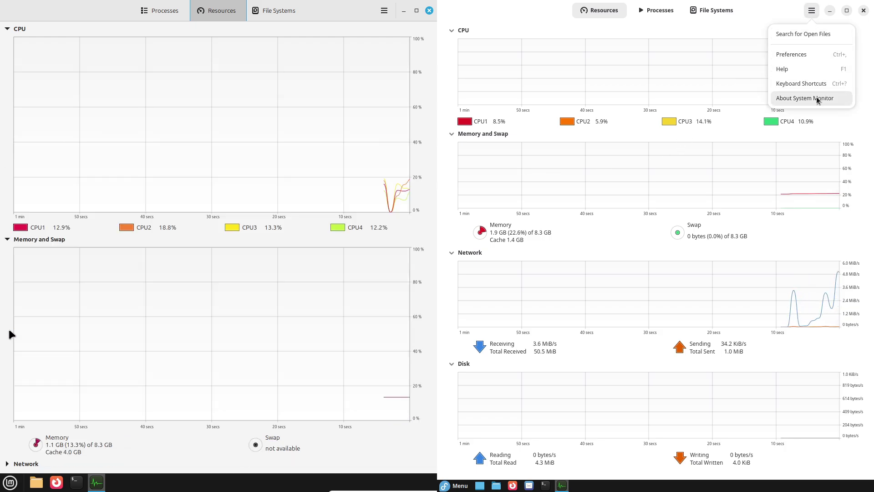
click(810, 104)
click(383, 12)
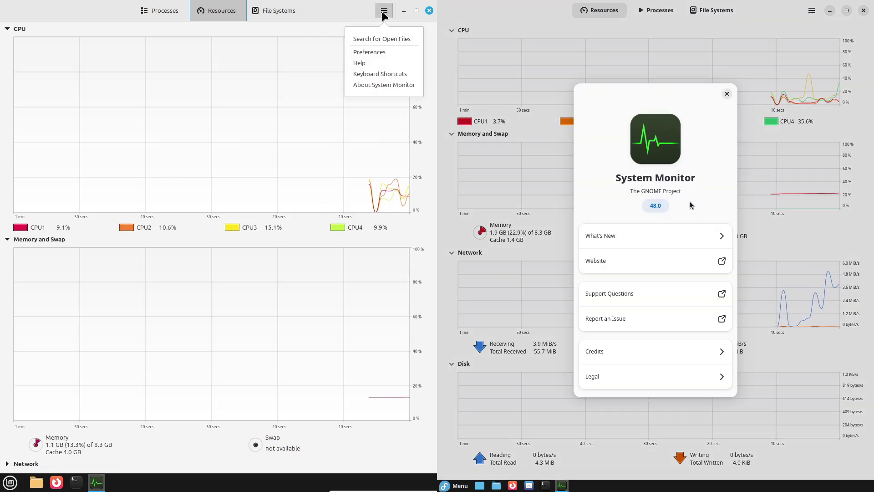
click(289, 10)
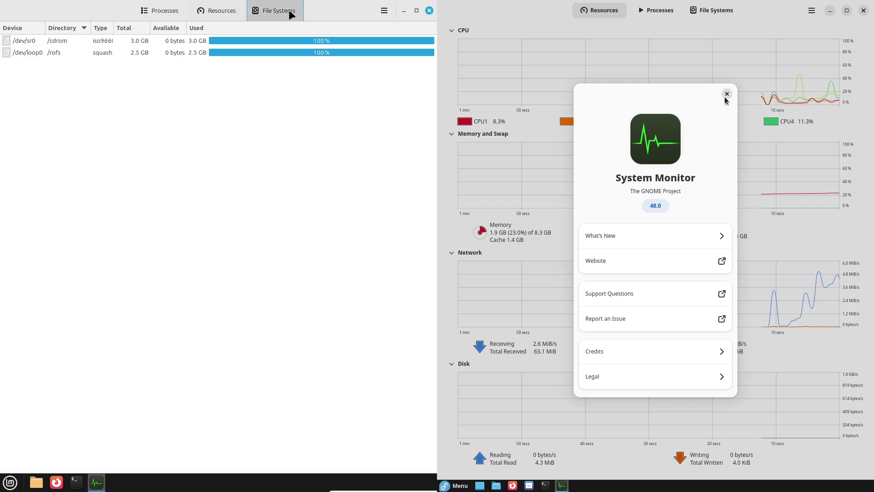
click(217, 10)
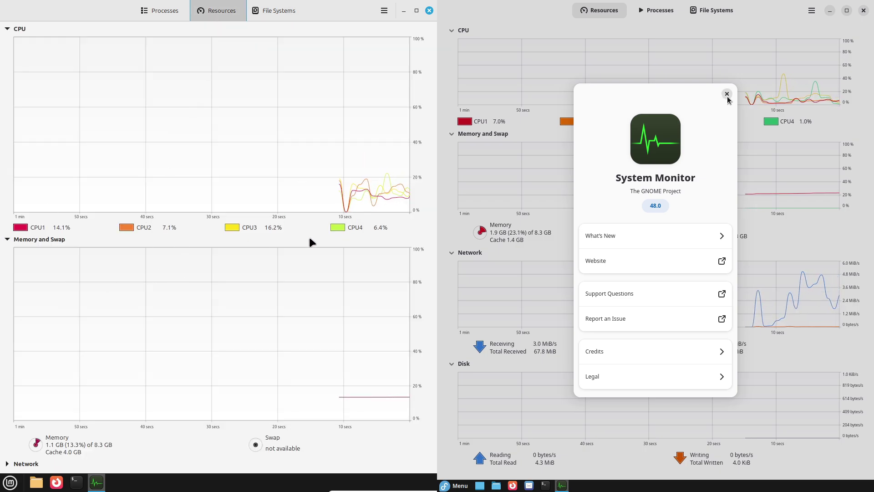
click(727, 93)
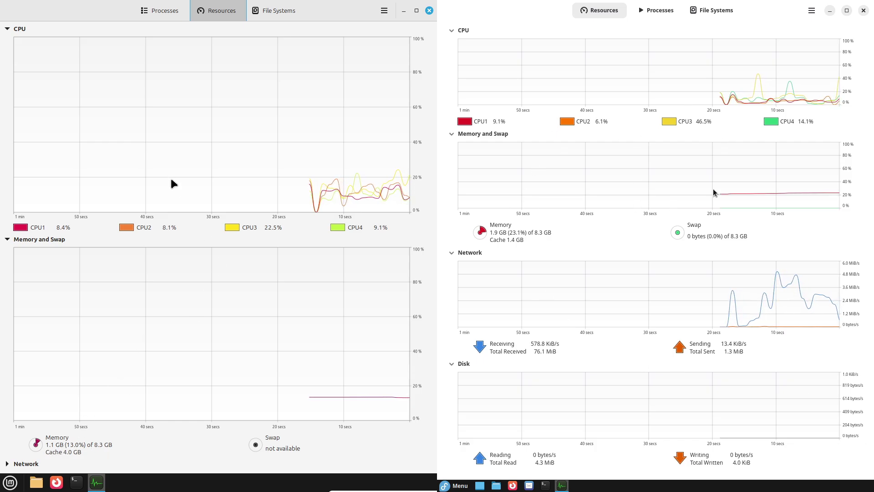
Browse the running processes on Fedora, and briefly expand the Network graph on Linux Mint before collapsing it again
click(658, 10)
click(8, 464)
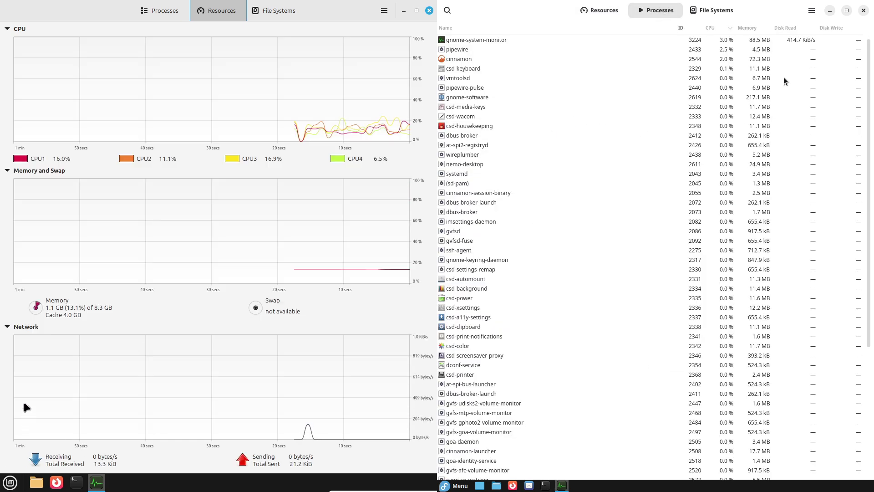
drag(867, 106, 858, 62)
click(9, 325)
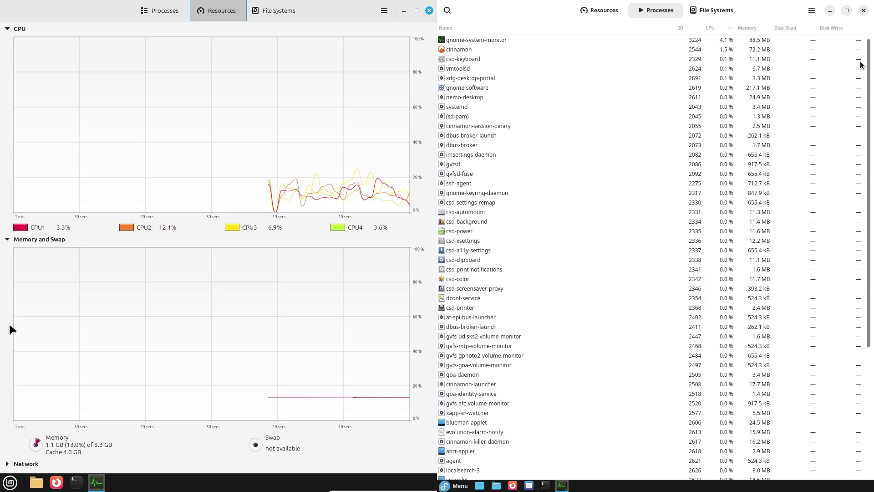
View Fedora's File Systems page, return to Resources, and collapse the Disk and Network graphs
click(716, 9)
click(610, 12)
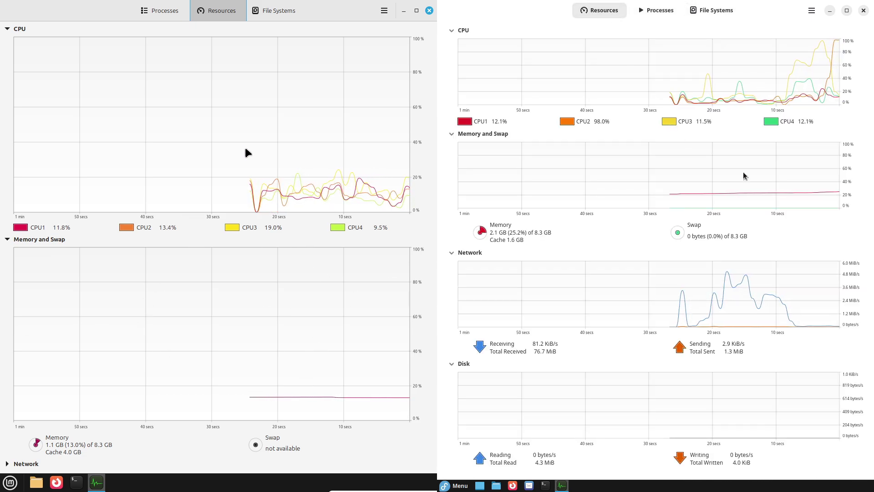
click(451, 364)
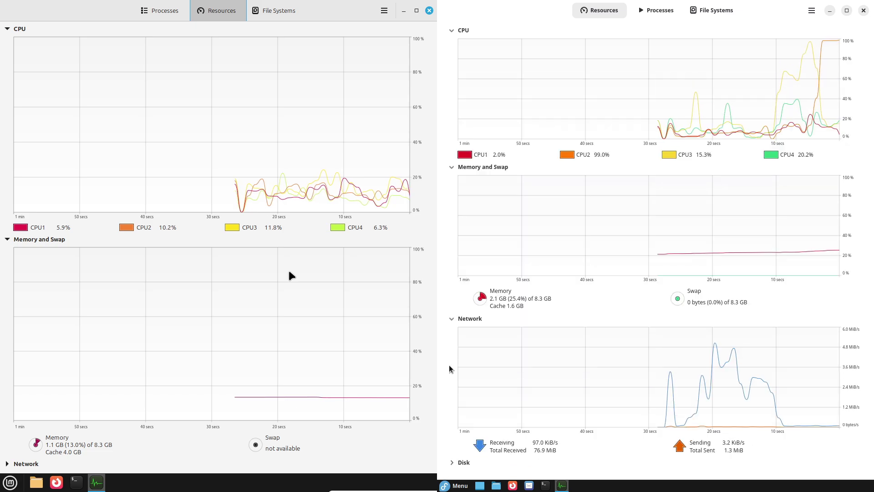
click(453, 319)
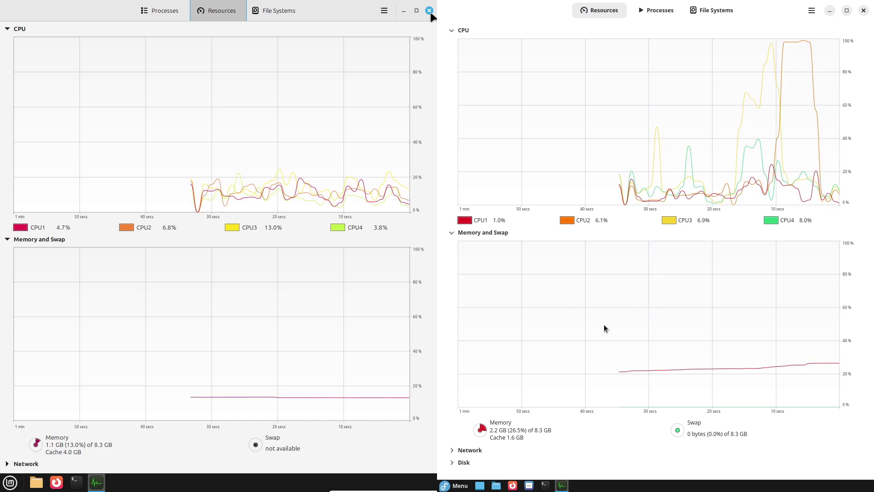
Close System Monitor on both systems and open a terminal on each, tiling Linux Mint's to the left half of the screen
click(429, 10)
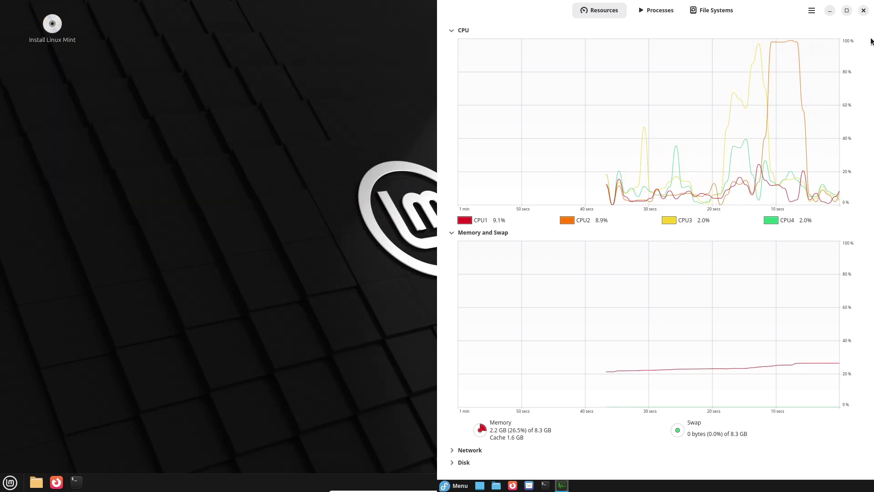
key(ctrl+alt+t)
click(864, 12)
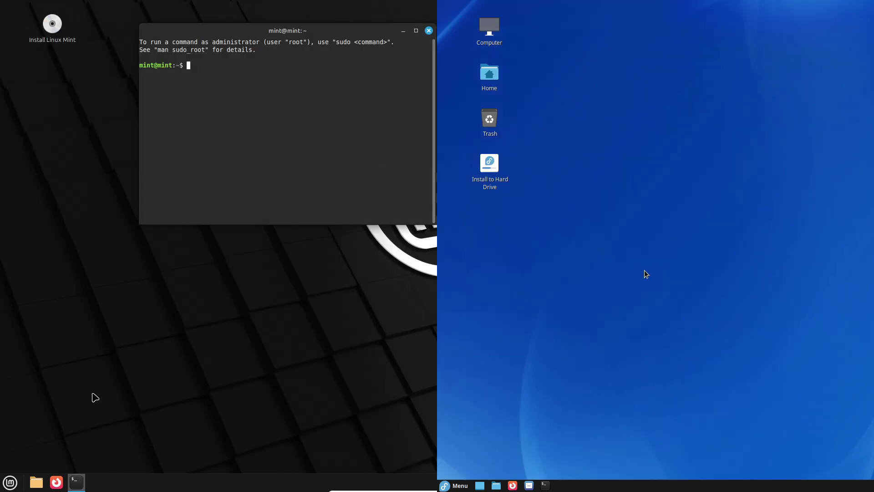
click(548, 486)
drag(292, 31, 0, 132)
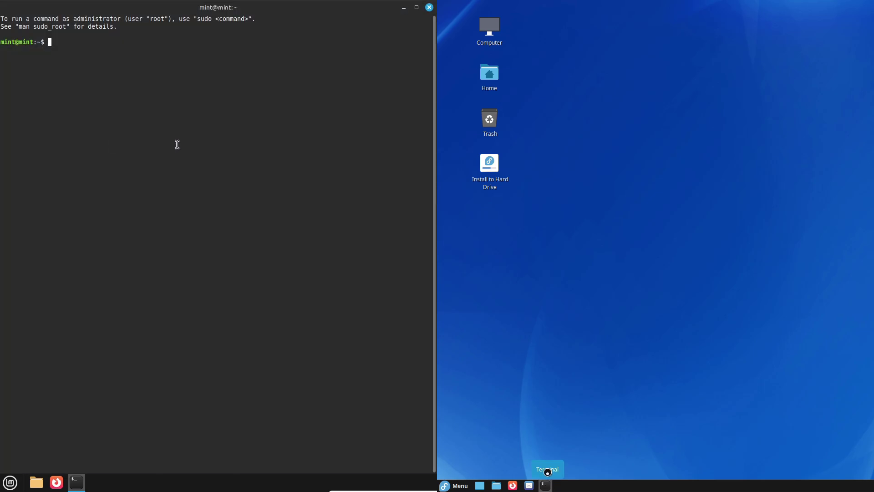
Open the terminal profile preferences on Linux Mint, and tile Fedora's terminal and show its About information
right_click(224, 130)
click(250, 214)
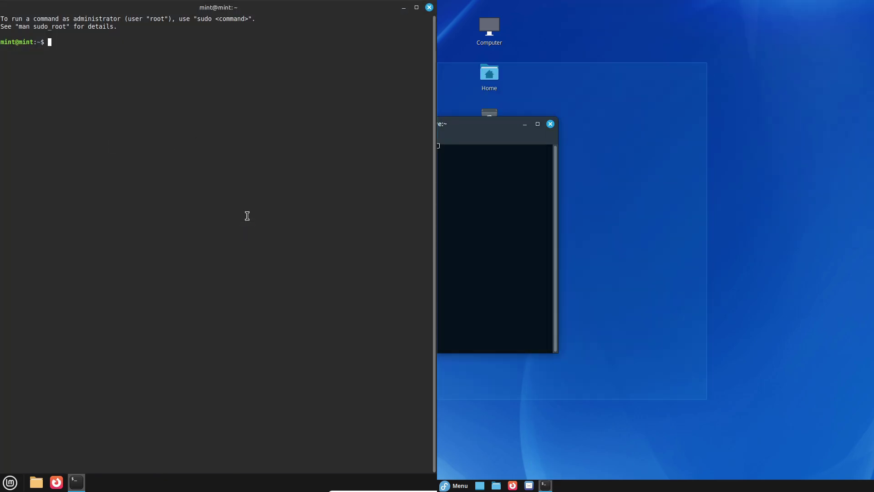
key(super+Up)
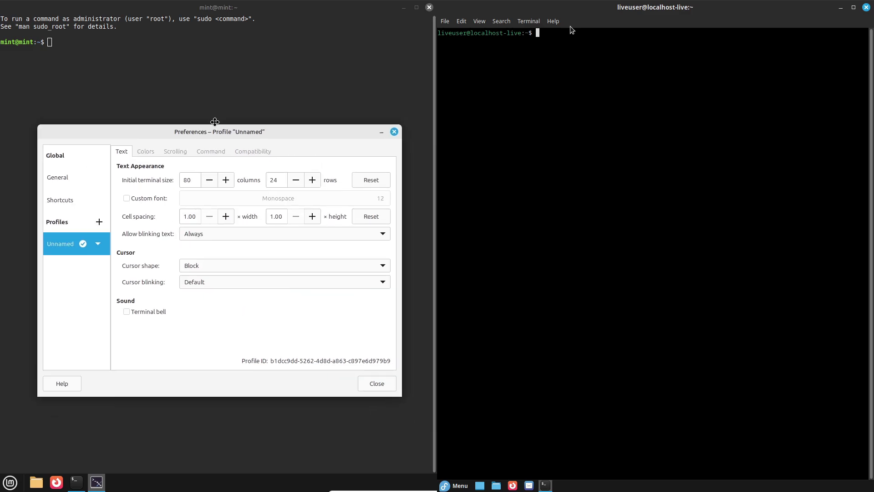
click(552, 21)
click(567, 56)
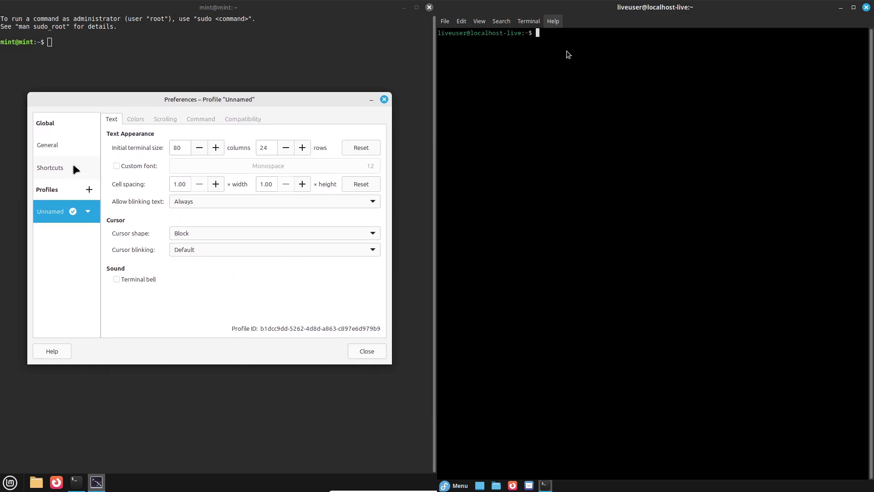
Set Linux Mint's terminal to a custom Monospace font at size 14, and check the GNOME Terminal version on Fedora
click(119, 165)
click(360, 172)
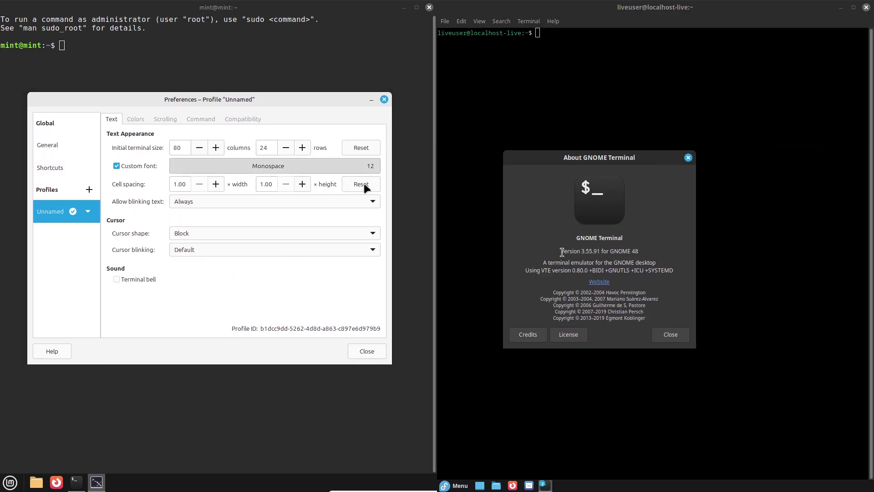
drag(561, 251, 623, 250)
click(294, 326)
click(293, 326)
click(280, 346)
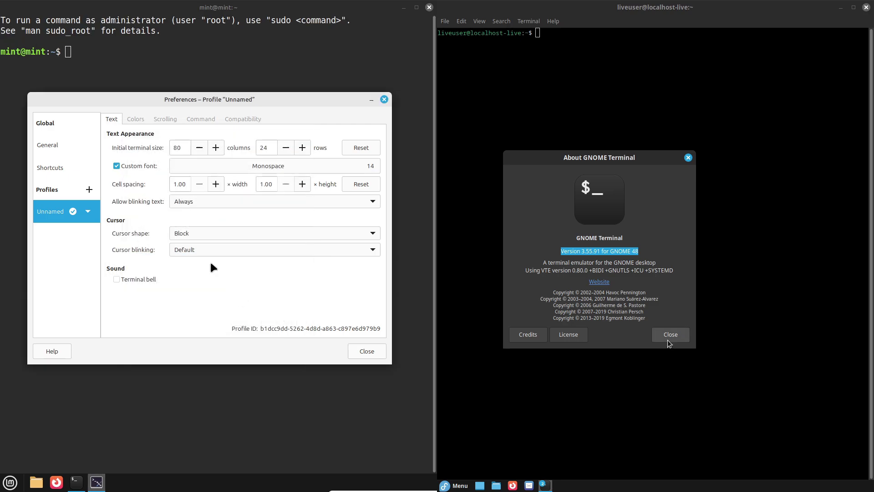
View the profile's color settings on Linux Mint and close its preferences, and swap Fedora's About dialog for its terminal preferences
click(668, 339)
click(136, 119)
click(461, 21)
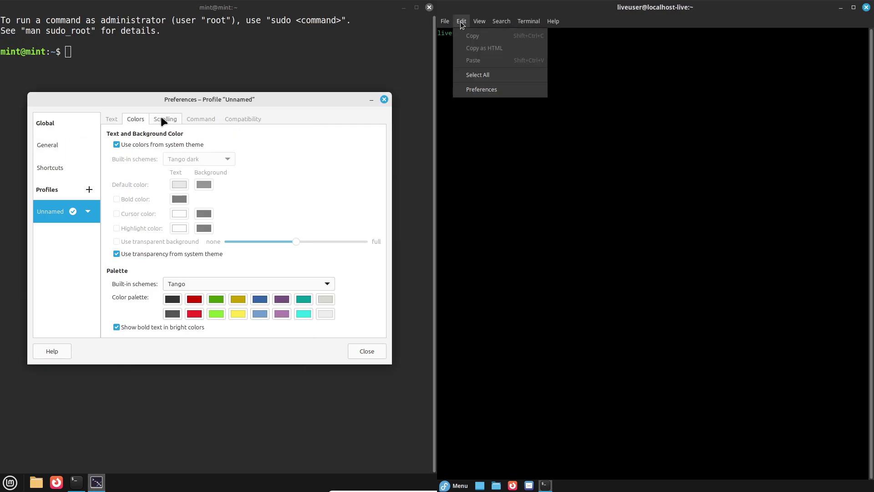
click(482, 89)
click(384, 99)
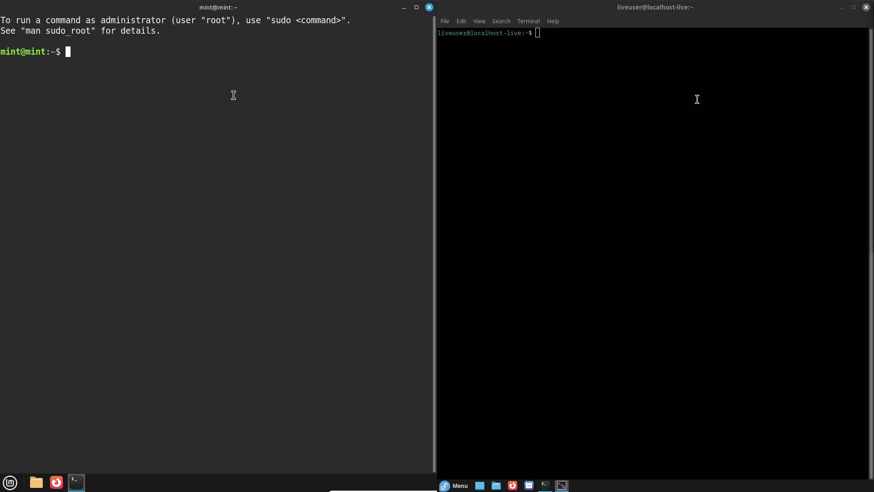
Show the terminal's menu bar on Linux Mint, and enable a custom font for Fedora's terminal profile
right_click(169, 105)
click(97, 110)
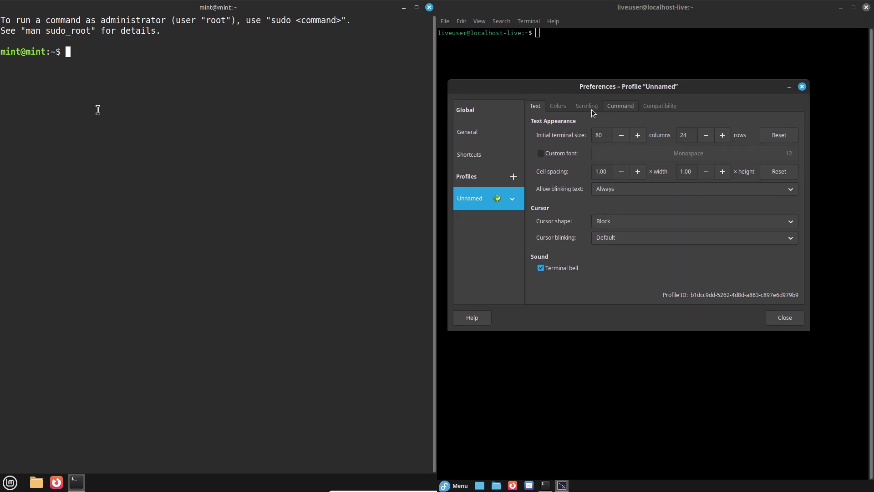
right_click(85, 69)
click(554, 152)
click(116, 170)
Set Fedora's terminal font to Monospace size 16, and open the About GNOME Terminal dialog on Linux Mint, moving it fully into view
click(688, 153)
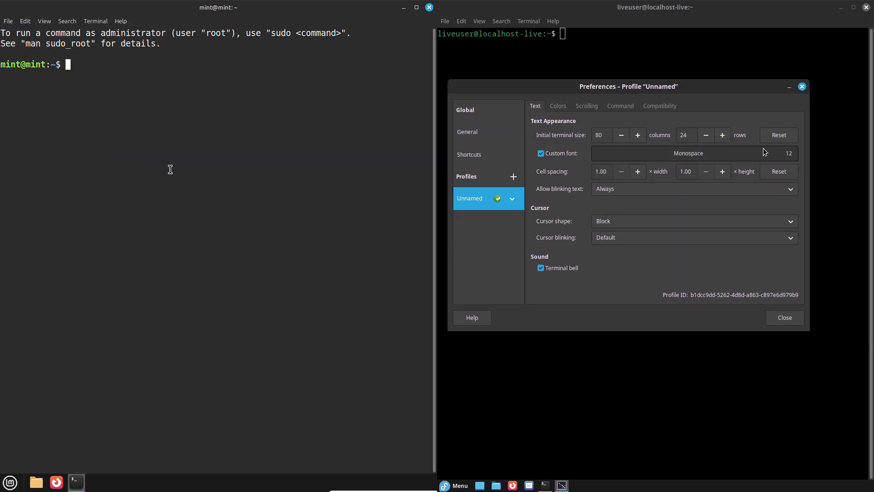
click(120, 21)
click(711, 302)
click(711, 303)
click(128, 49)
click(711, 304)
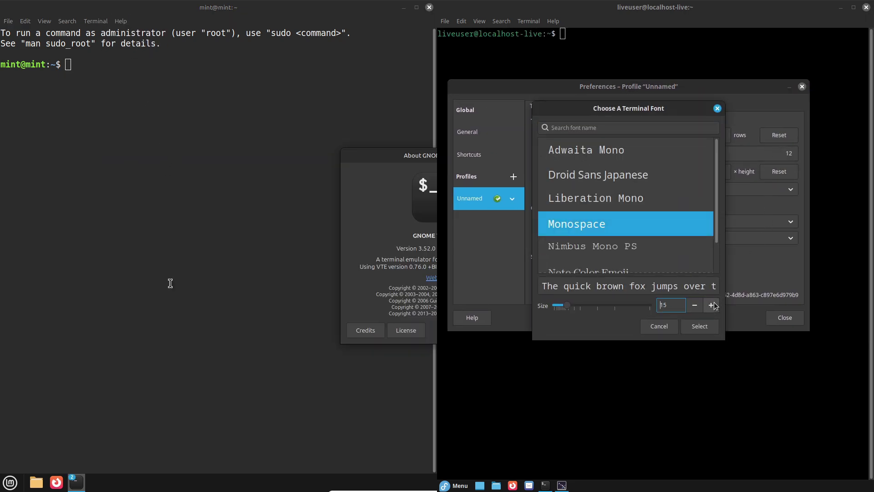
click(711, 304)
click(707, 325)
drag(409, 155, 123, 157)
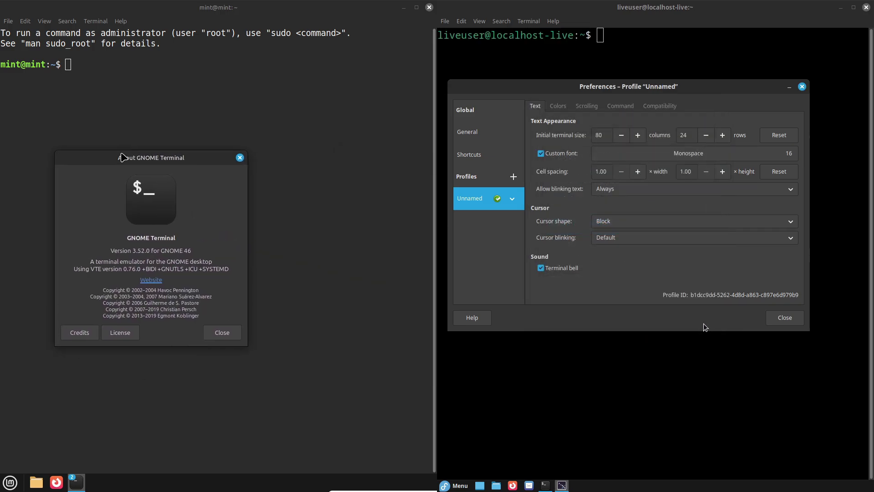
Highlight the GNOME Terminal version and close the About dialog on Linux Mint, and set Fedora's terminal font to Monospace size 14
triple_click(195, 252)
click(649, 147)
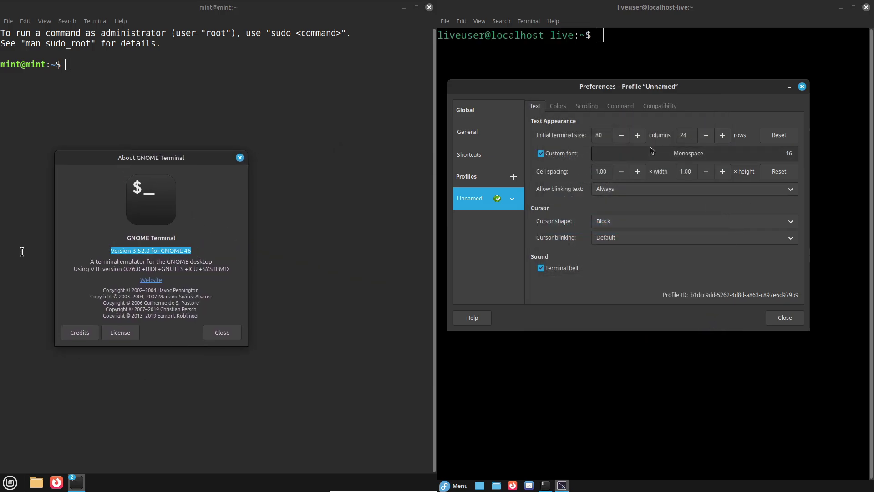
click(222, 333)
click(695, 306)
click(695, 306)
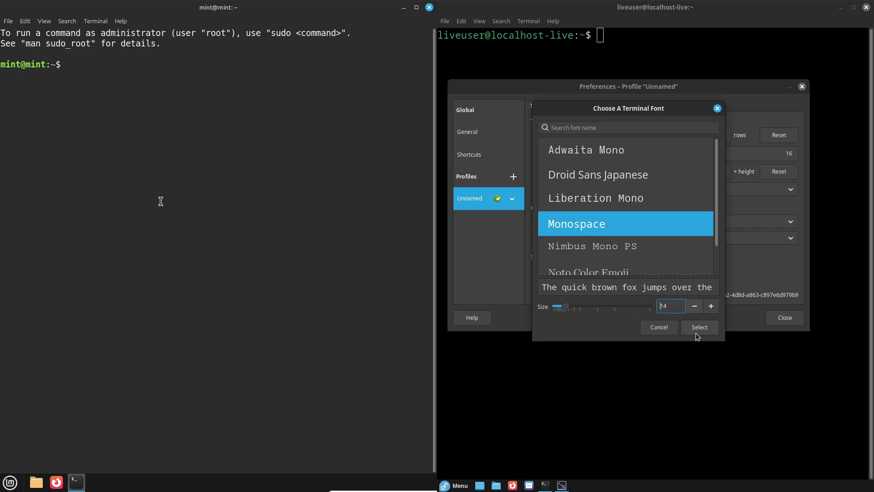
click(699, 328)
Close Fedora's terminal preferences, run fastfetch on both systems, and run neofetch on Linux Mint
text(astfetch)
click(801, 87)
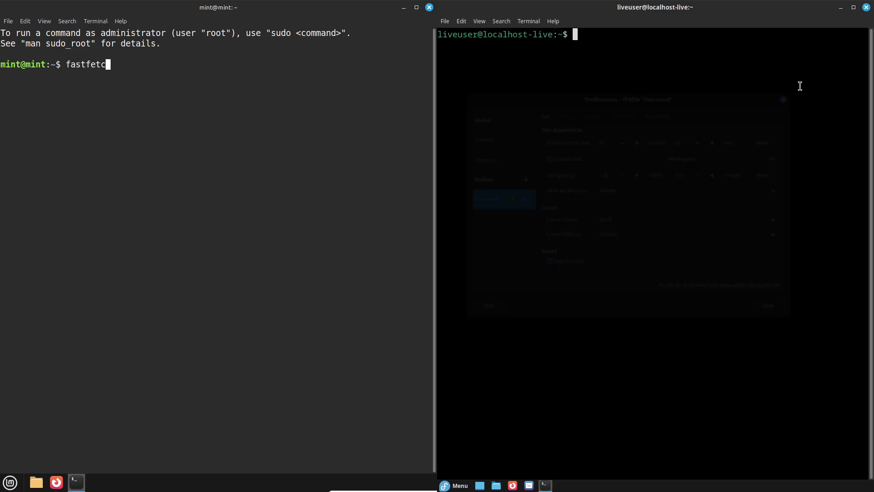
key(Return)
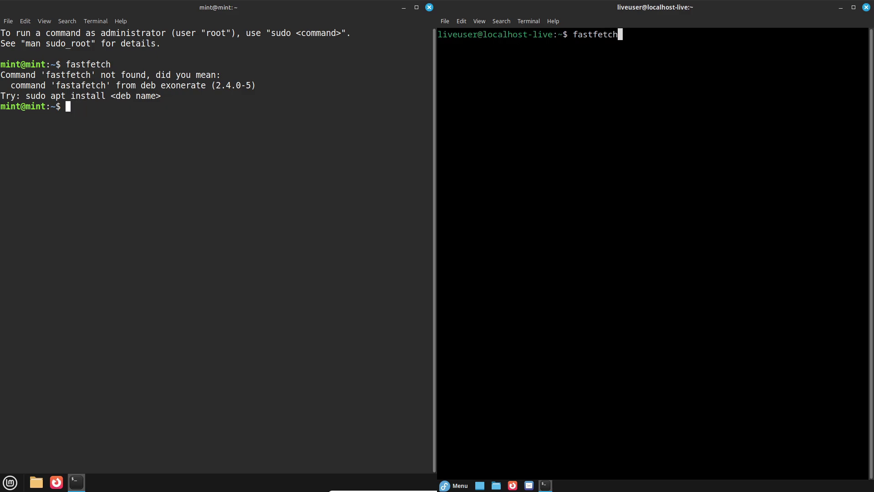
text(neofetch)
key(Return)
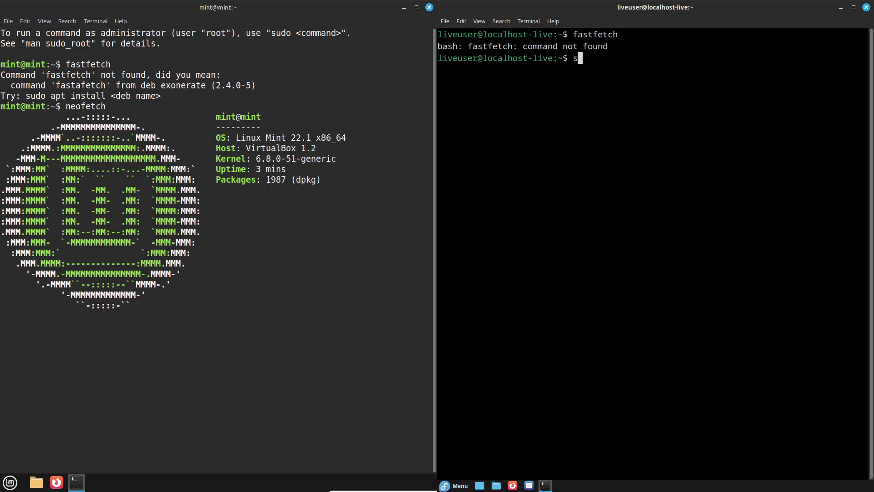
Start installing fastfetch on Fedora with "sudo dnf install fastfetch", and run "inxi -sv8" on Linux Mint
text(sudo dnf install)
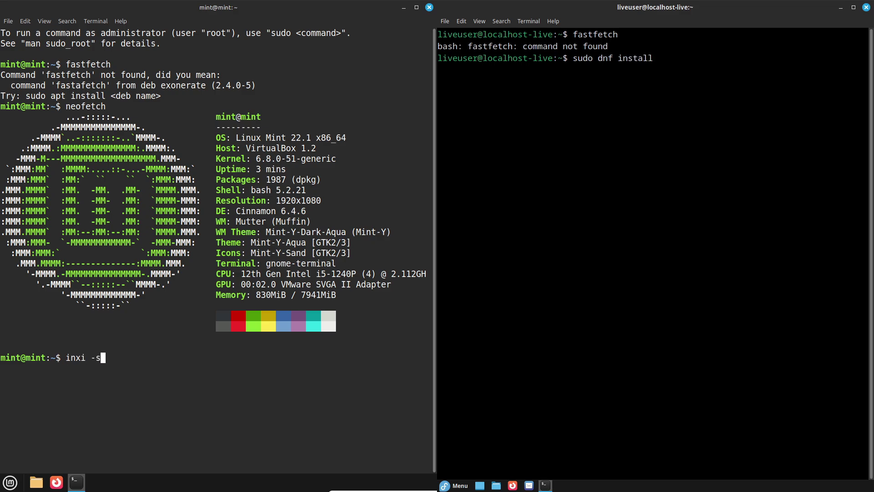
text(fetch)
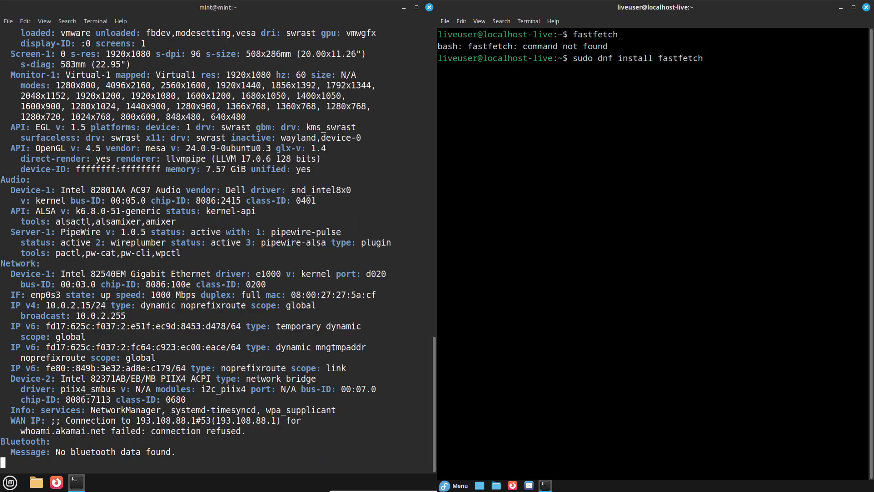
key(Return)
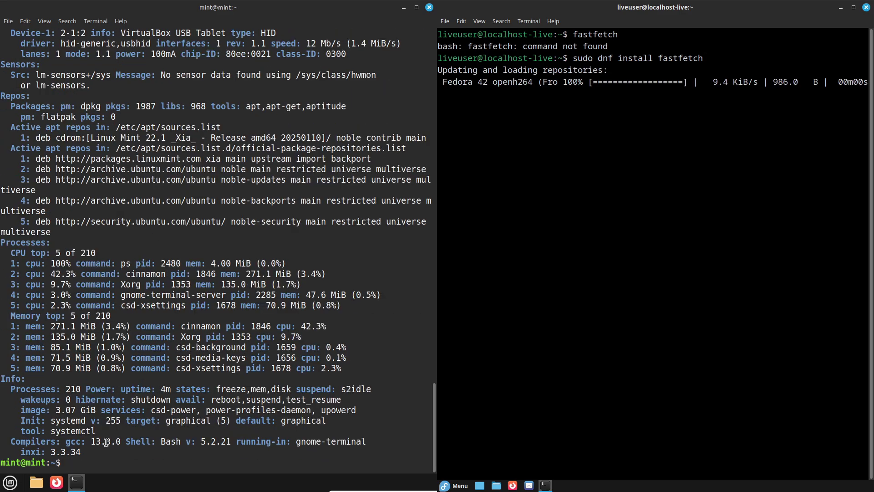
Examine the Info, Graphics, Audio, CPU, Memory and System sections of Linux Mint's inxi output
drag(87, 452, 1, 377)
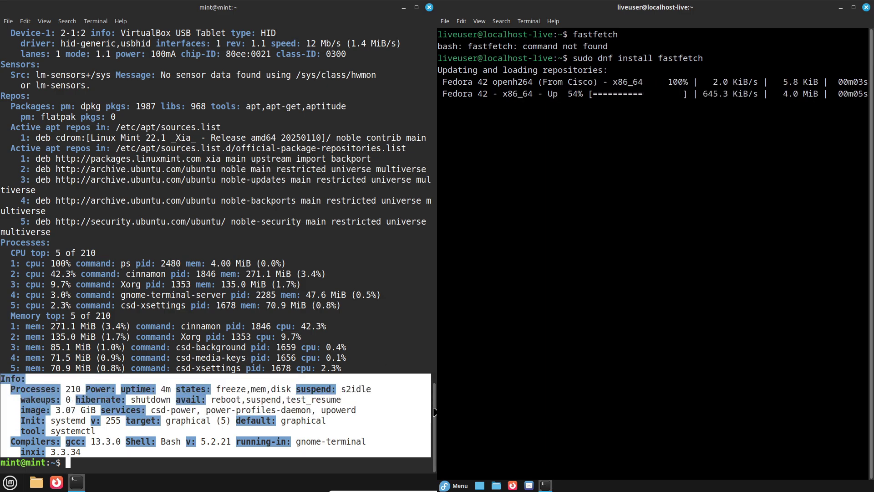
drag(434, 411, 434, 241)
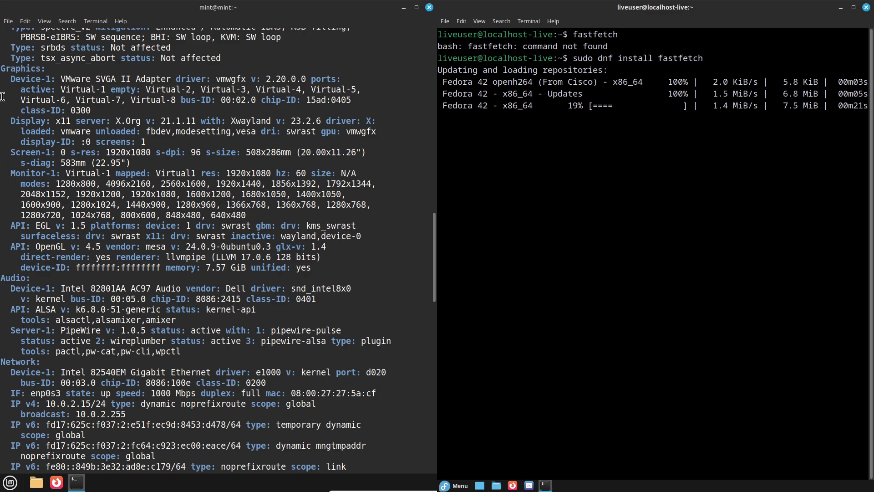
drag(3, 68, 300, 351)
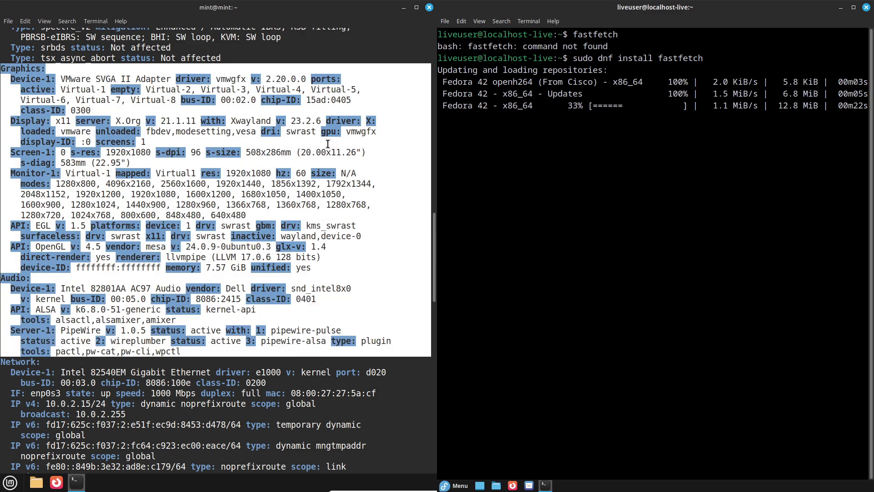
drag(435, 264, 131, 169)
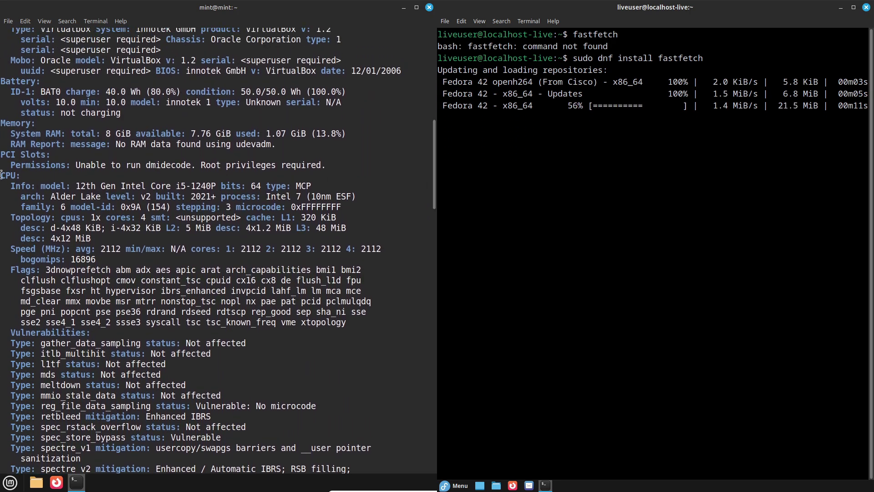
drag(1, 175, 198, 260)
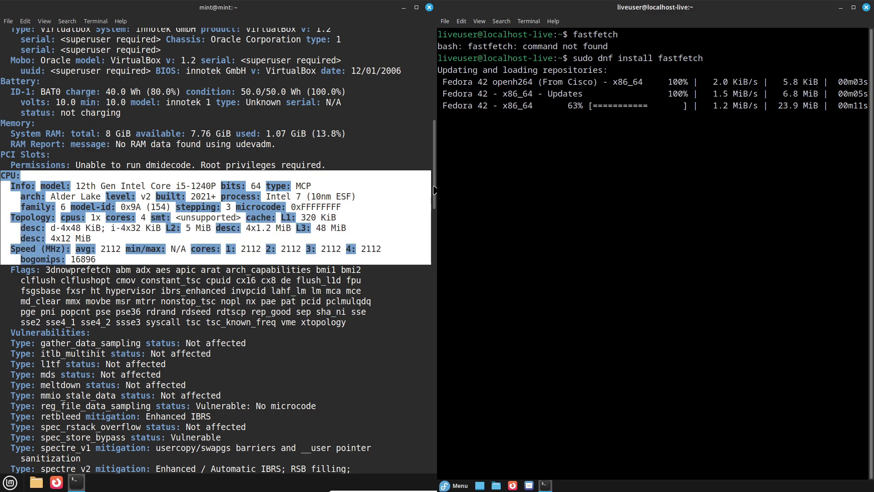
scroll(125, 246, up, 5)
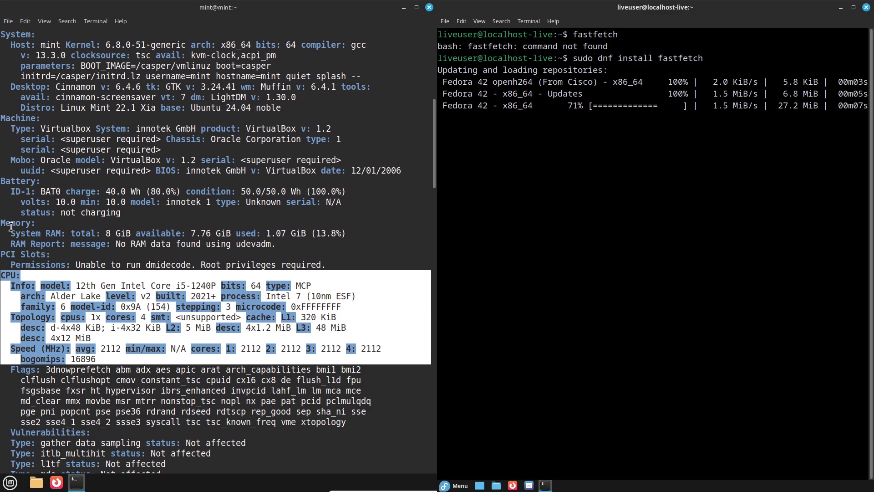
drag(2, 222, 366, 233)
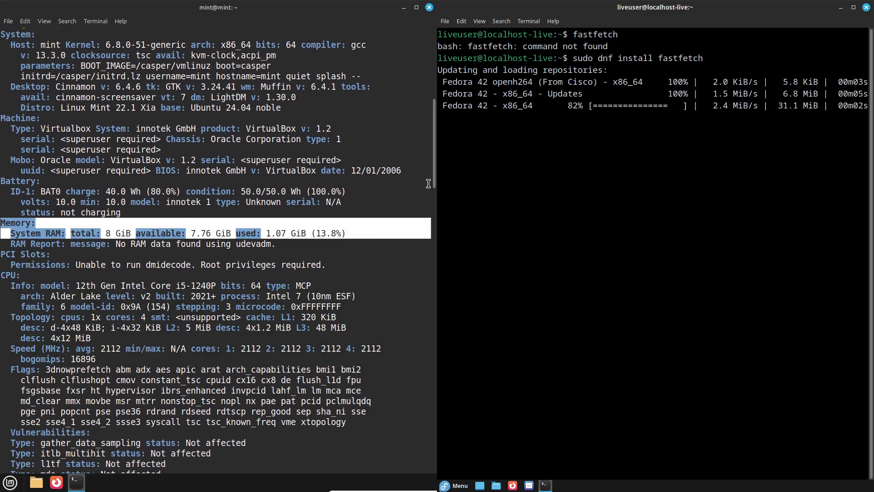
drag(434, 184, 432, 161)
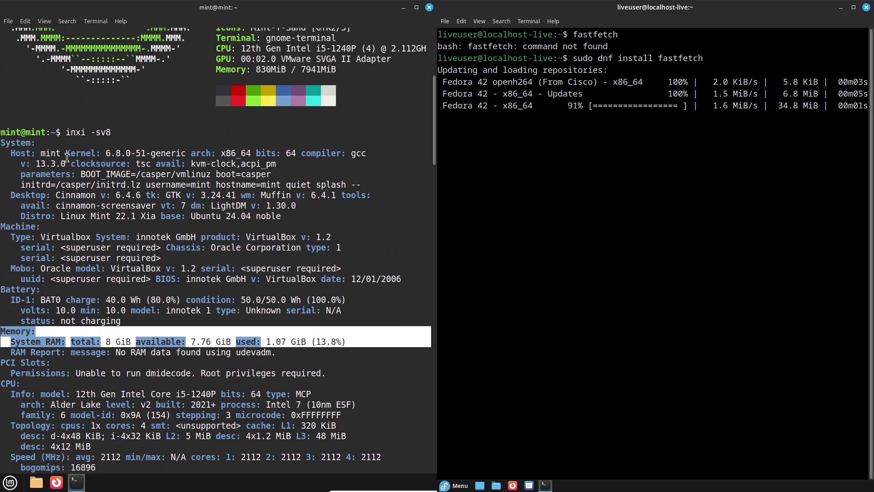
drag(2, 134, 307, 220)
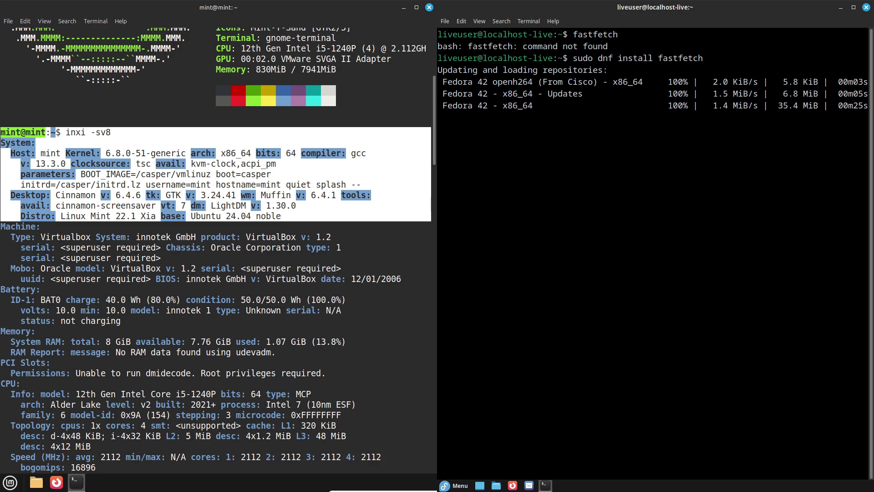
drag(434, 139, 432, 466)
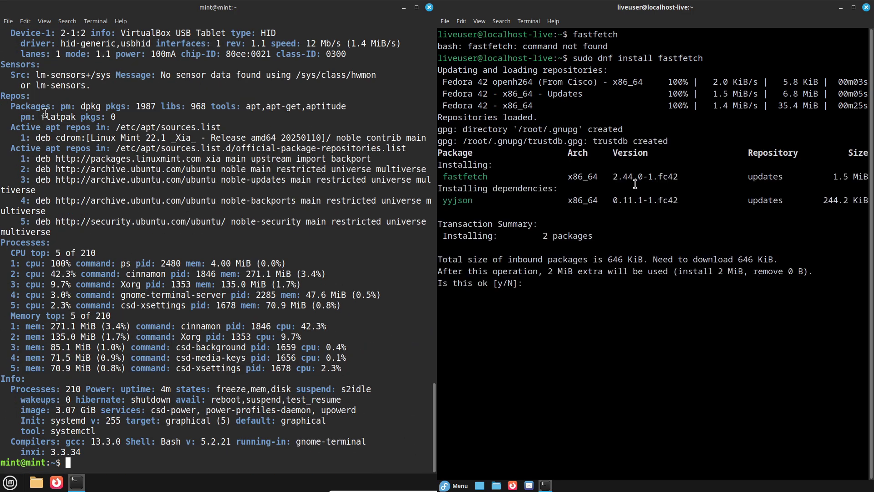
Replace Linux Mint's terminal tab with a fresh one, and confirm the fastfetch installation on Fedora
click(10, 22)
click(20, 35)
text(y)
key(Return)
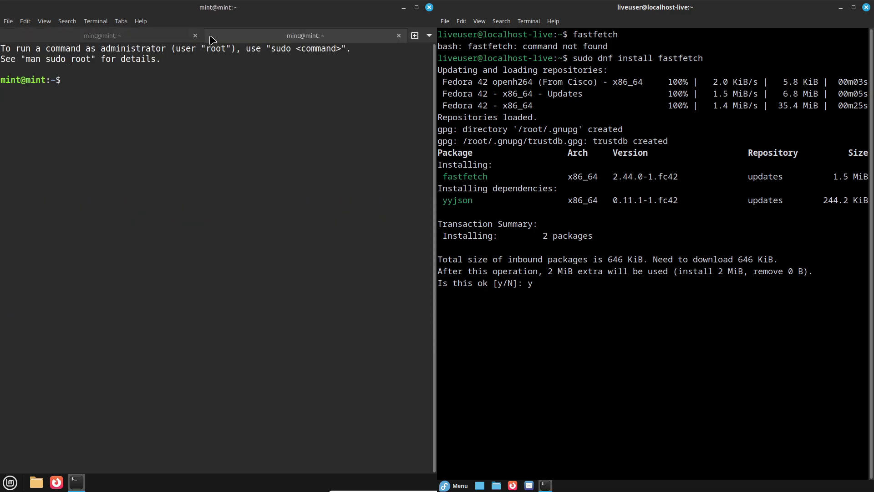
click(210, 37)
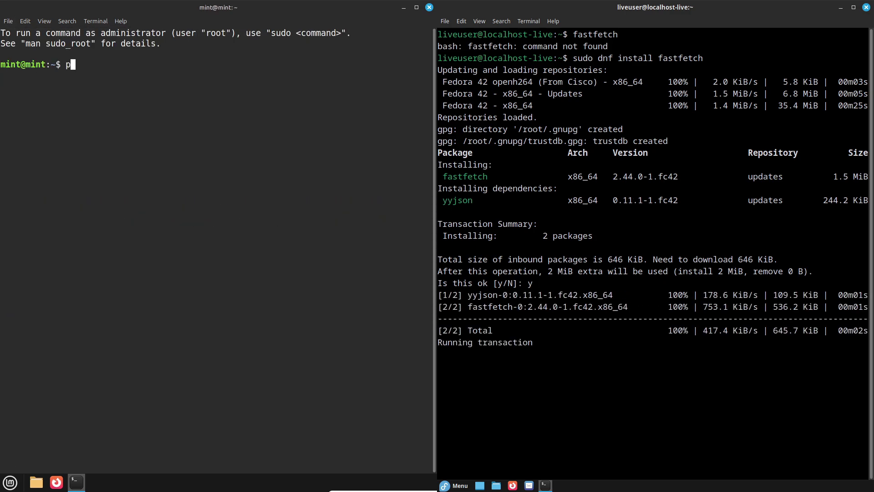
Check the Python version on Linux Mint with "python3 --version", and try to run btop
text(thon3 --version)
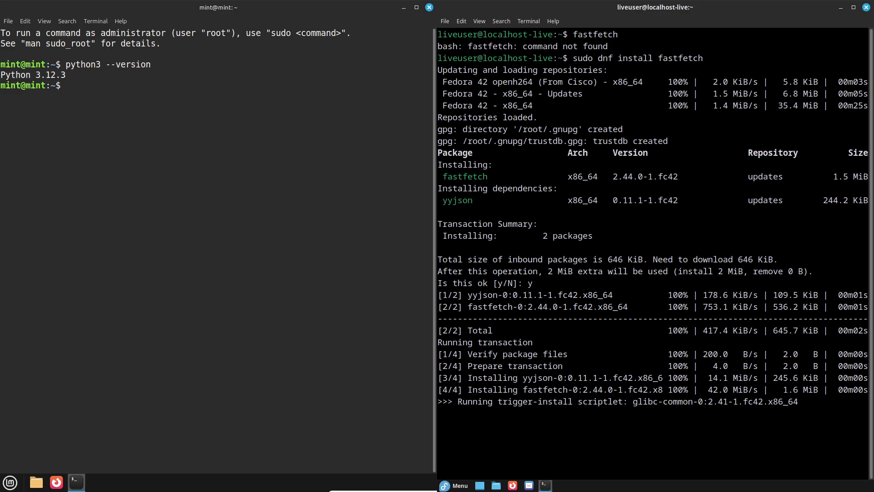
text(p)
key(Return)
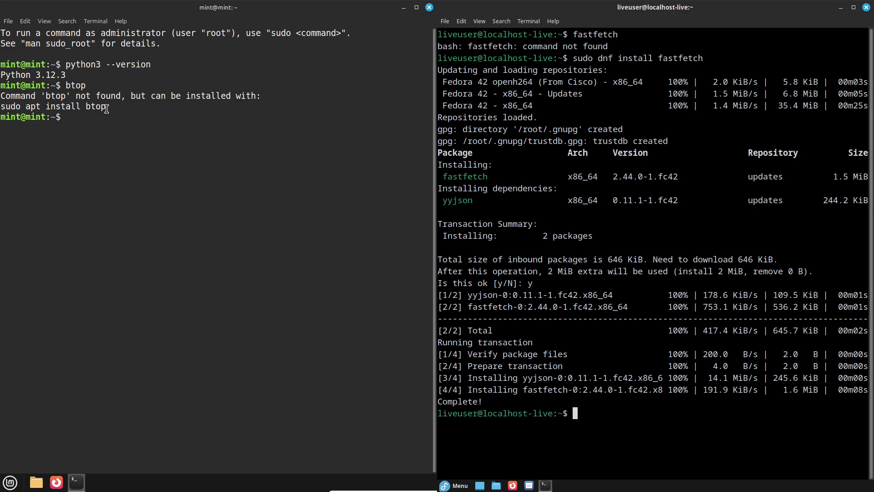
Copy the suggested "sudo apt install btop" command and run it on Linux Mint, and run fastfetch on Fedora
drag(106, 107, 42, 106)
text(astfetc)
right_click(2, 105)
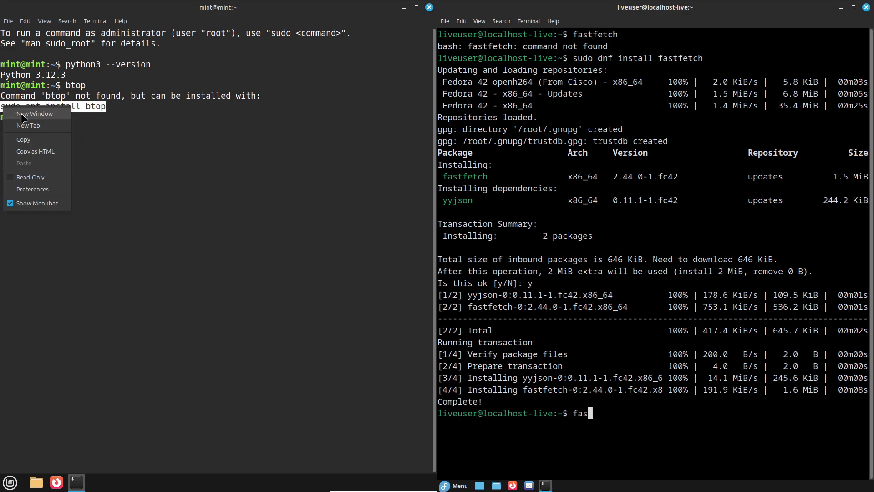
click(34, 139)
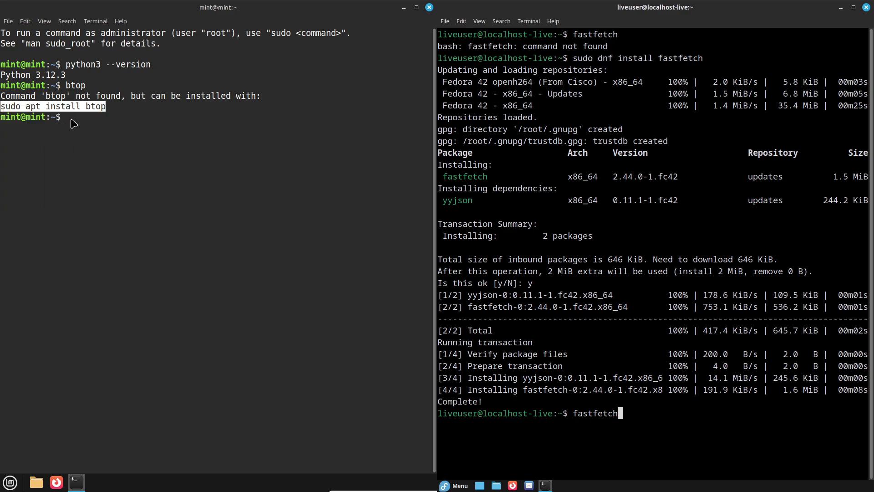
text(h)
key(Return)
right_click(73, 123)
click(87, 165)
key(Return)
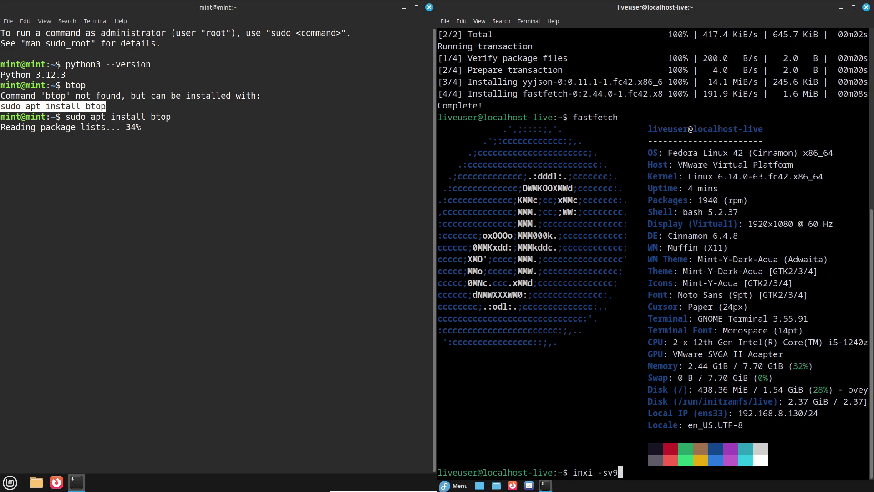
Run "inxi -sv8" on Fedora after trying "inxi -sv9", and examine the Info, Graphics and Audio sections of its output
key(Return)
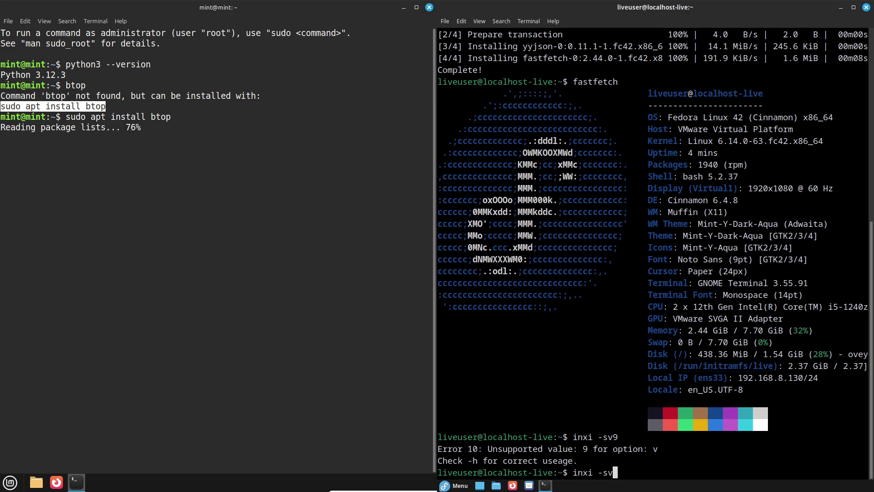
key(Return)
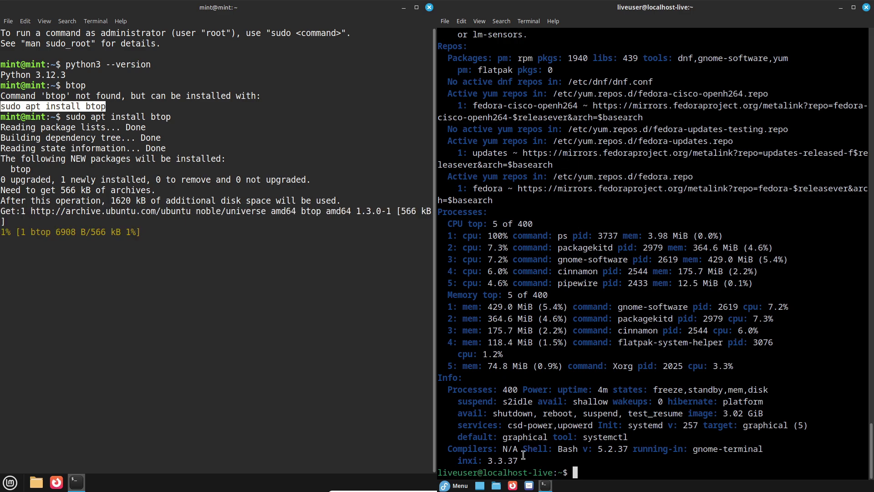
drag(522, 460, 438, 368)
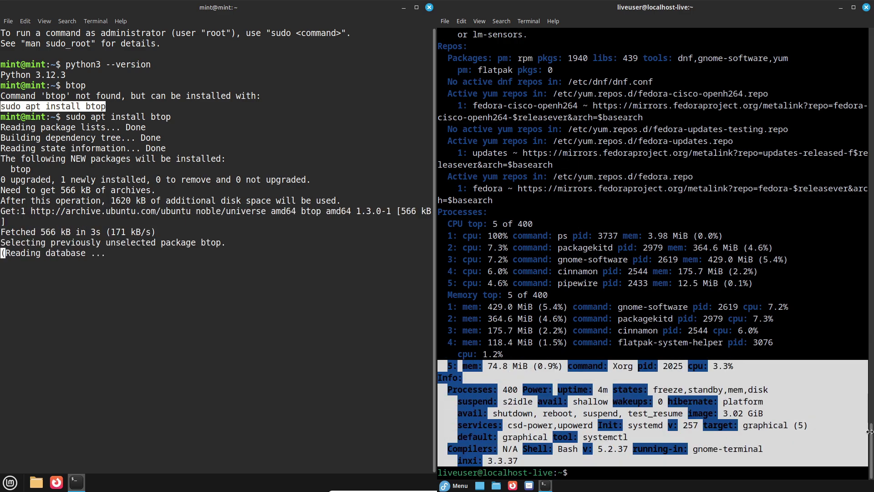
drag(871, 434, 870, 299)
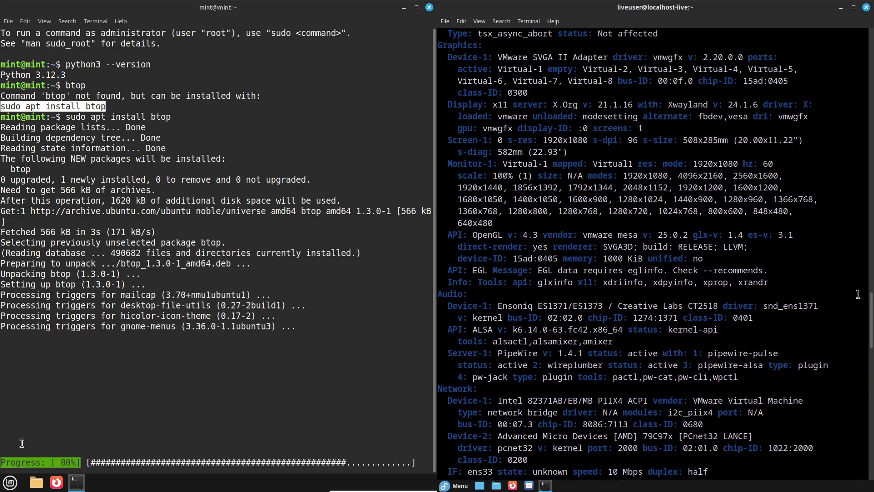
drag(440, 43, 710, 343)
drag(741, 377, 759, 379)
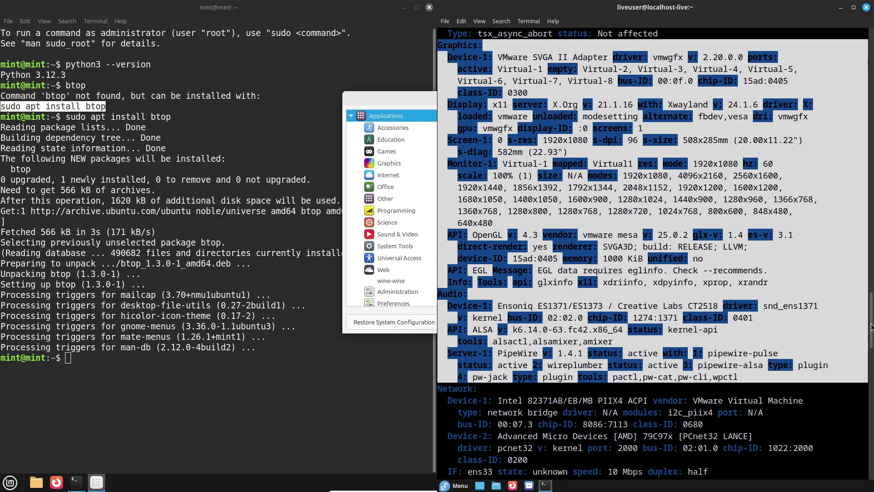
View Linux Mint's Main Menu editor and directory properties, close both, and examine the CPU section of Fedora's inxi output
drag(435, 102, 201, 85)
drag(871, 327, 871, 250)
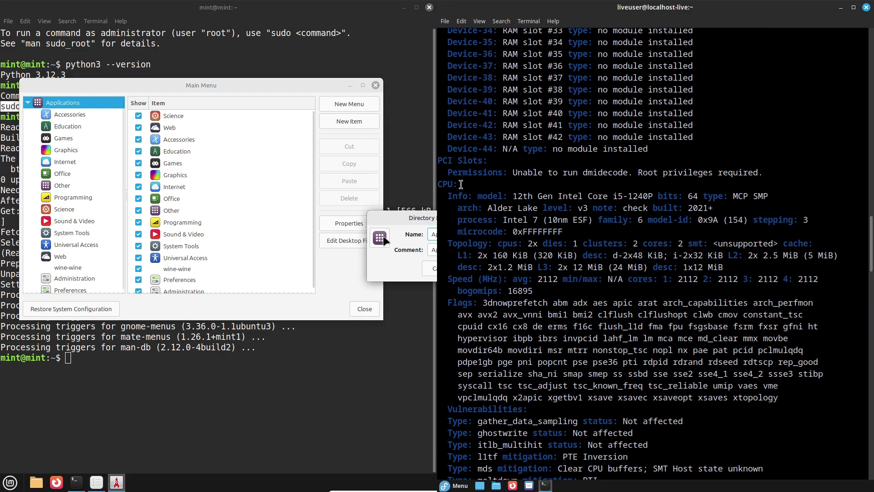
drag(390, 220, 172, 237)
drag(438, 184, 576, 290)
click(229, 282)
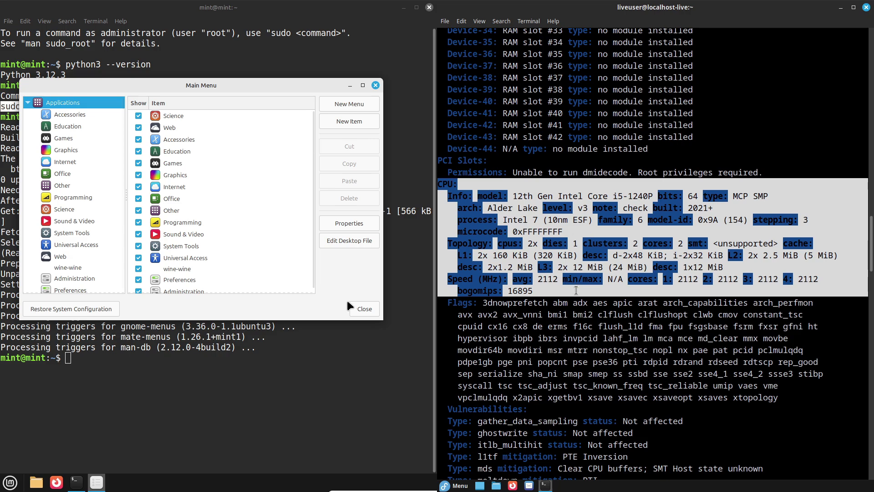
click(360, 312)
View and close the menu applet's About dialog on Linux Mint, and examine the System section of Fedora's inxi output
right_click(10, 481)
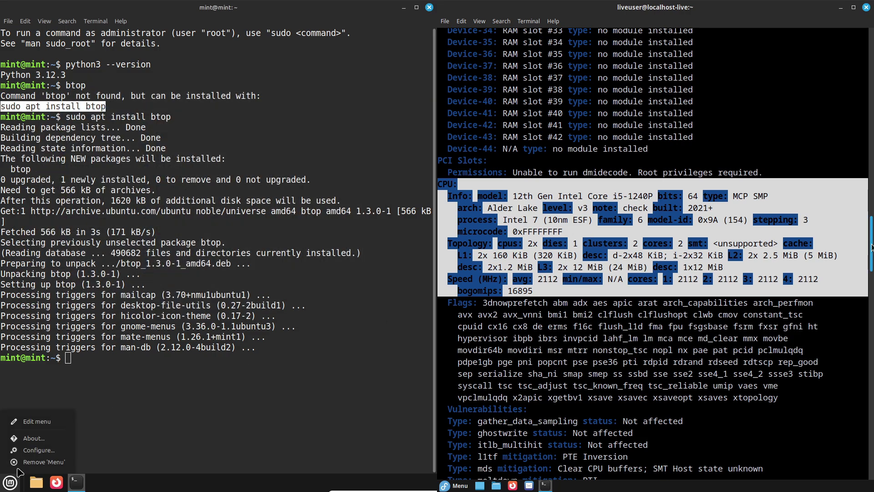
scroll(871, 241, up, 1)
click(36, 438)
drag(871, 241, 860, 173)
drag(425, 181, 214, 182)
drag(861, 173, 855, 150)
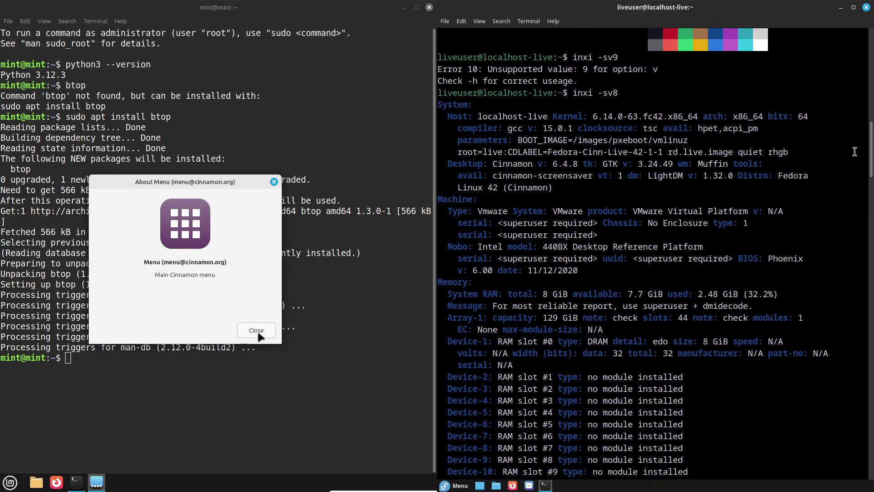
click(257, 334)
drag(564, 187, 442, 107)
key(super)
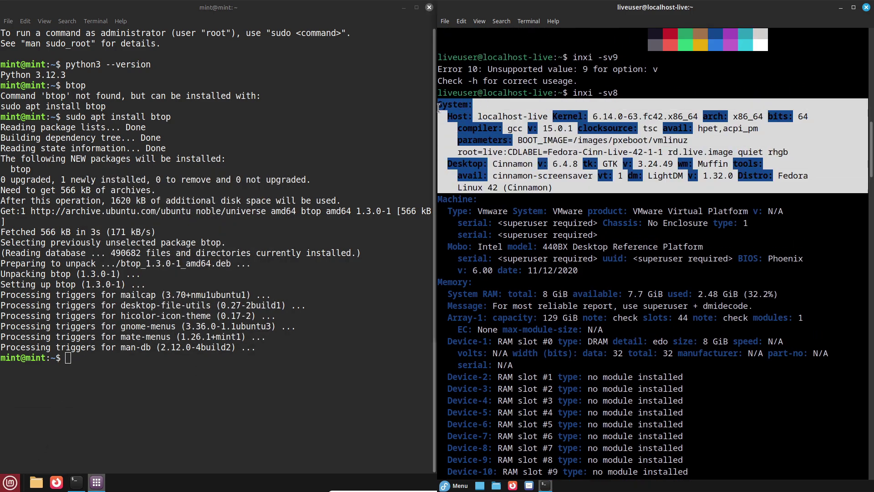
View the Menu and Panel pages of Linux Mint's menu applet settings, and open a new terminal tab on Fedora
drag(435, 91, 198, 54)
click(209, 70)
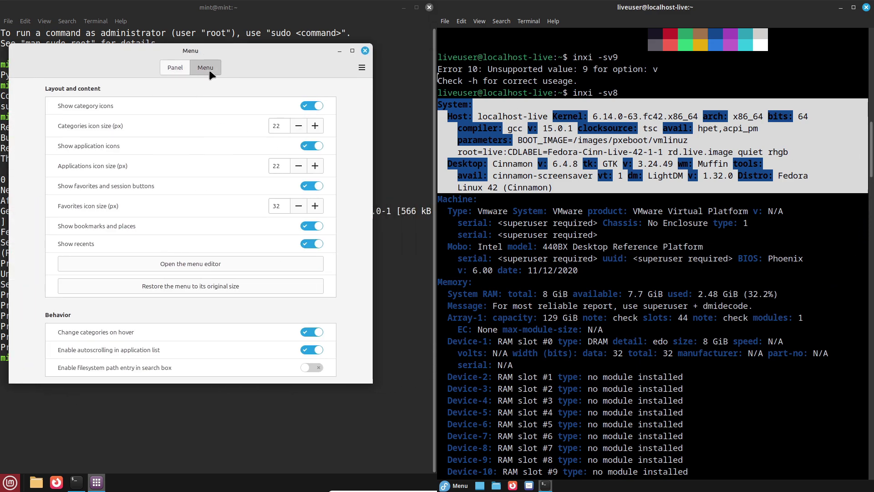
click(446, 21)
click(179, 69)
click(483, 33)
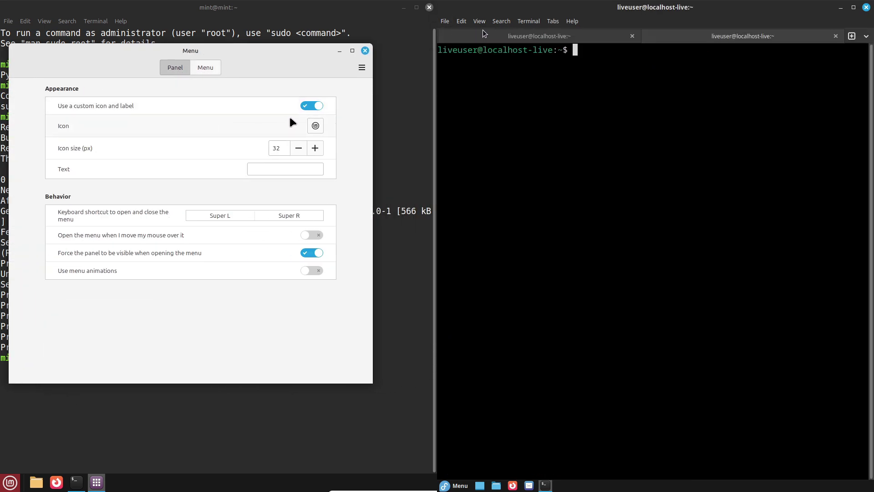
Set Linux Mint's menu icon to linuxmint-logo-leaf-badge-symbolic, and run "cinnamon --version" on Fedora after closing the old terminal tab
click(316, 126)
click(632, 37)
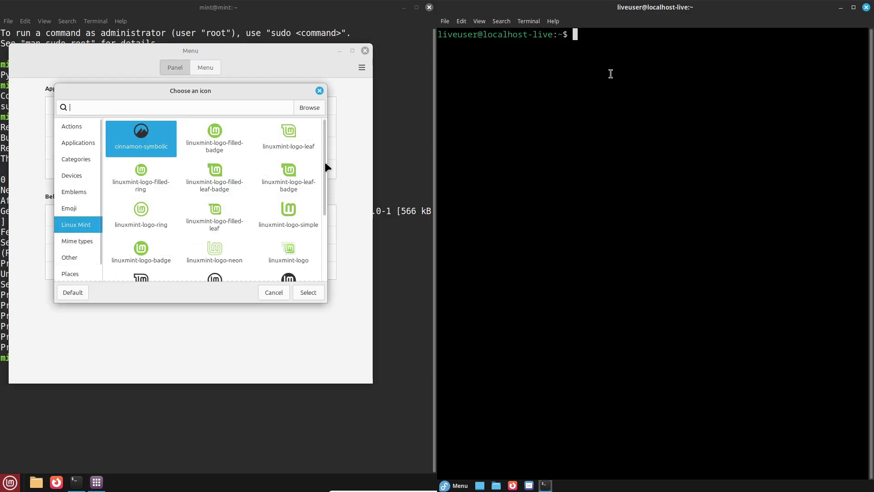
text(c)
drag(324, 165, 324, 230)
text(innamon )
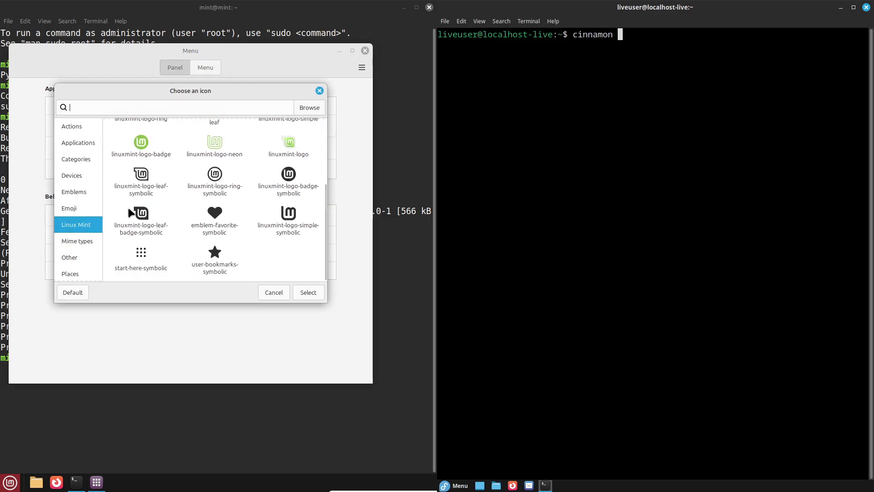
text(--v)
click(141, 219)
text(ersi)
click(305, 293)
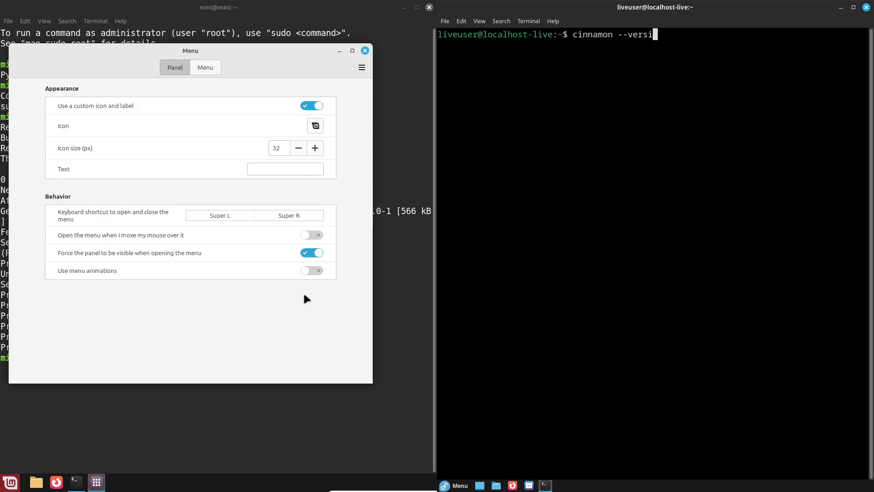
text(on)
key(Return)
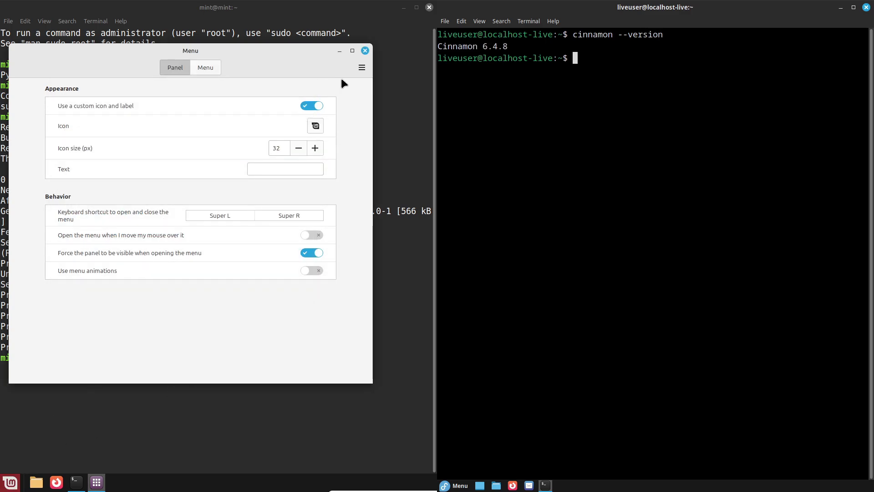
View the Menu page and extra options of Linux Mint's menu applet settings, close the window, and try "cat /etc/isue" on Fedora
click(197, 70)
text(cat /)
click(358, 73)
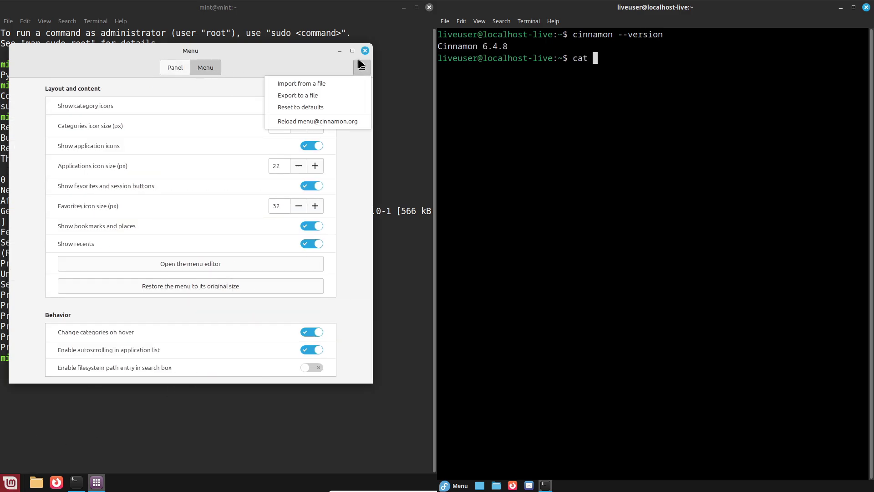
click(365, 51)
text(etc/i)
click(366, 51)
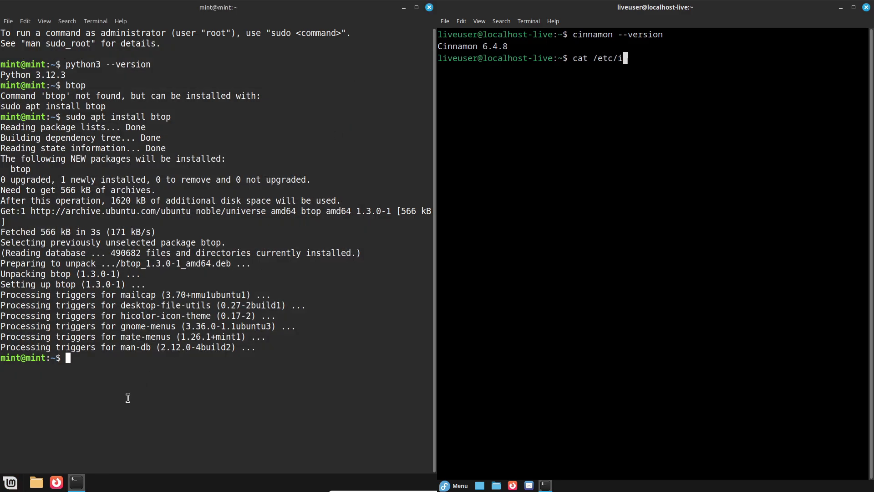
text(sue)
key(Return)
Run btop on Linux Mint and examine its process list, and run "cat /etc/issue" on Fedora
text(top)
key(Return)
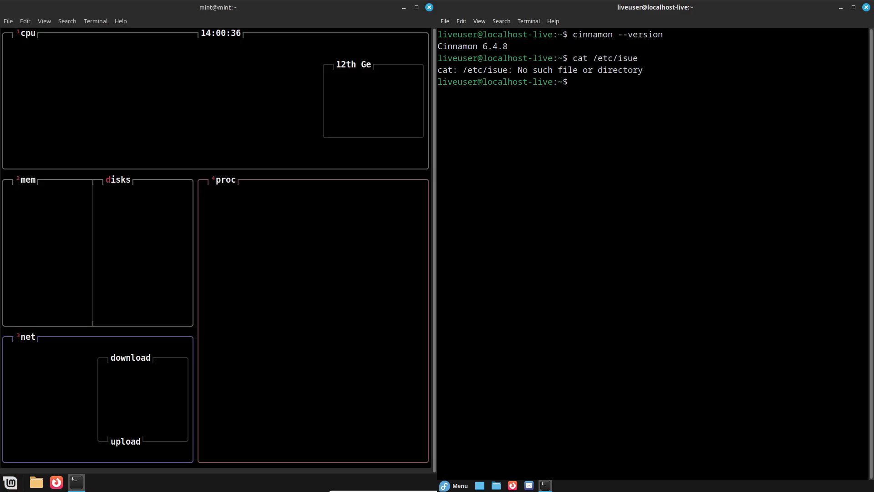
text(ca)
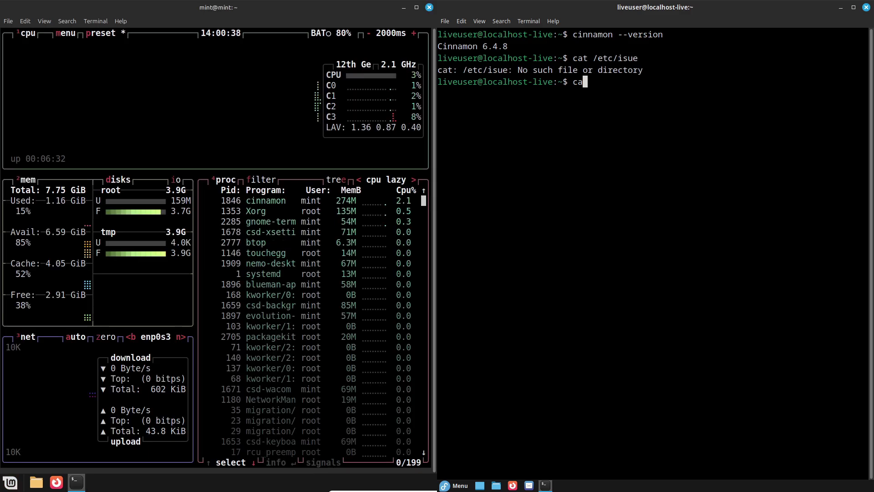
text(t /)
scroll(426, 454, down, 15)
text(etc/)
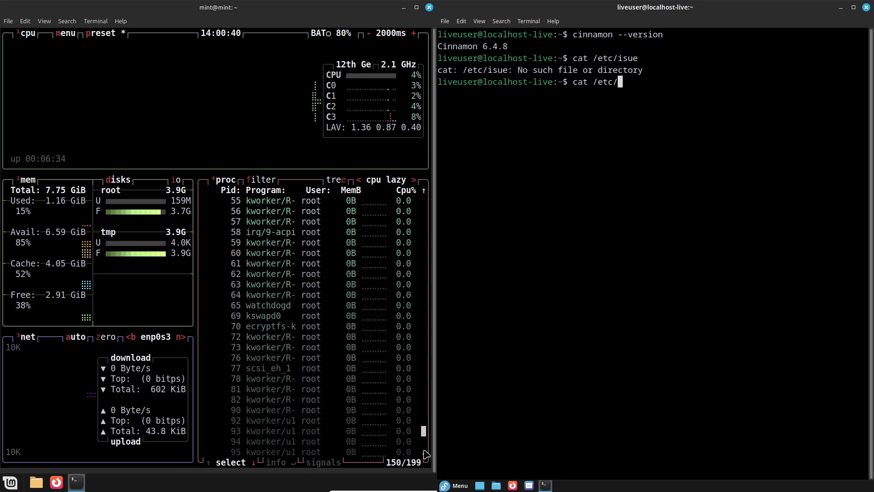
scroll(426, 454, down, 3)
text(is)
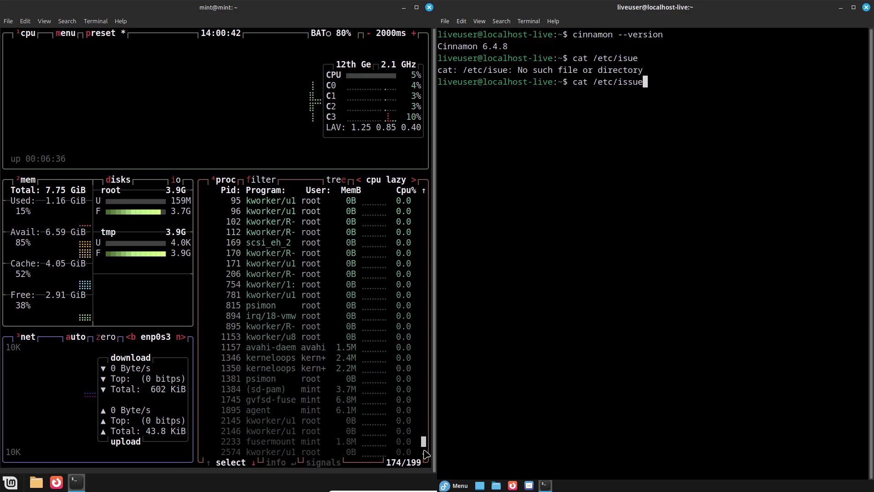
text(sue)
key(Return)
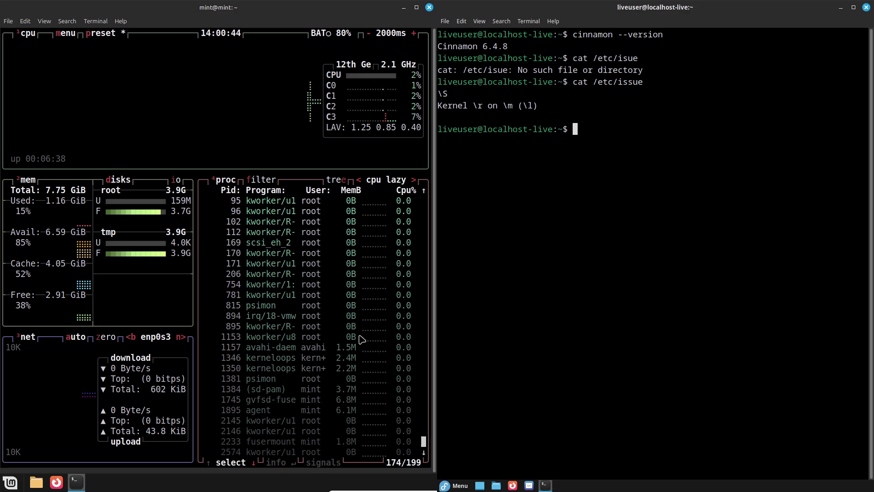
Run "sestatus" on Fedora, and close Linux Mint's terminal together with its running btop process
text(sesta)
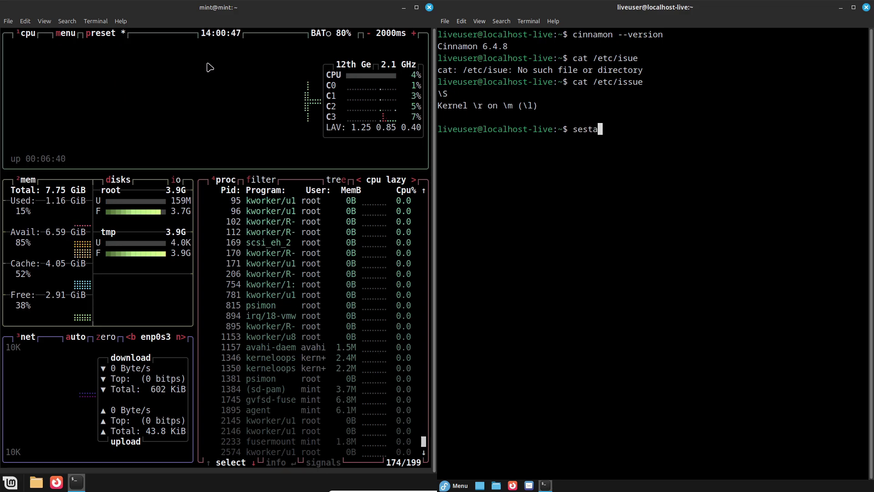
text(tus)
key(Return)
click(429, 8)
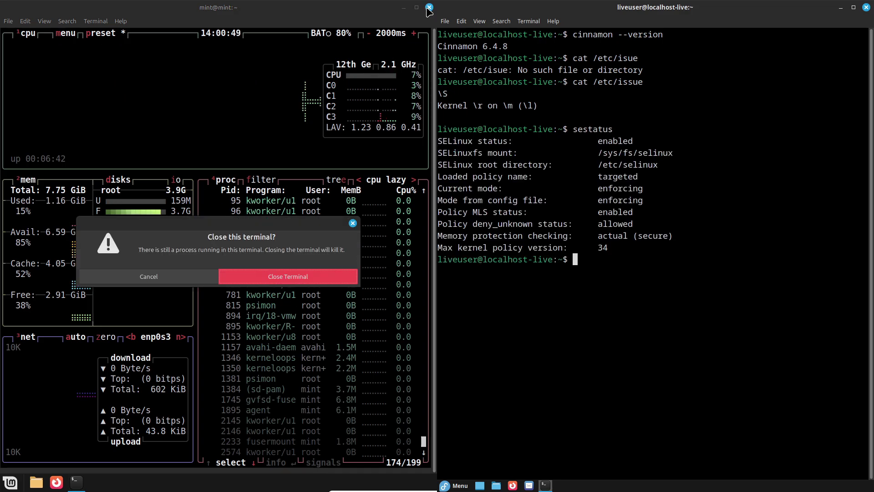
click(282, 277)
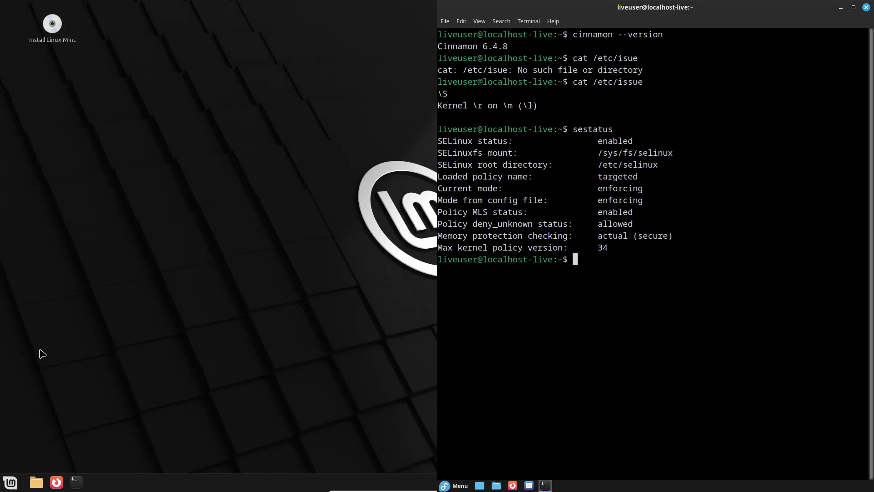
Try to run btop on Fedora, and launch Install Linux Mint from the Linux Mint desktop
text(bt)
right_click(64, 44)
text(op)
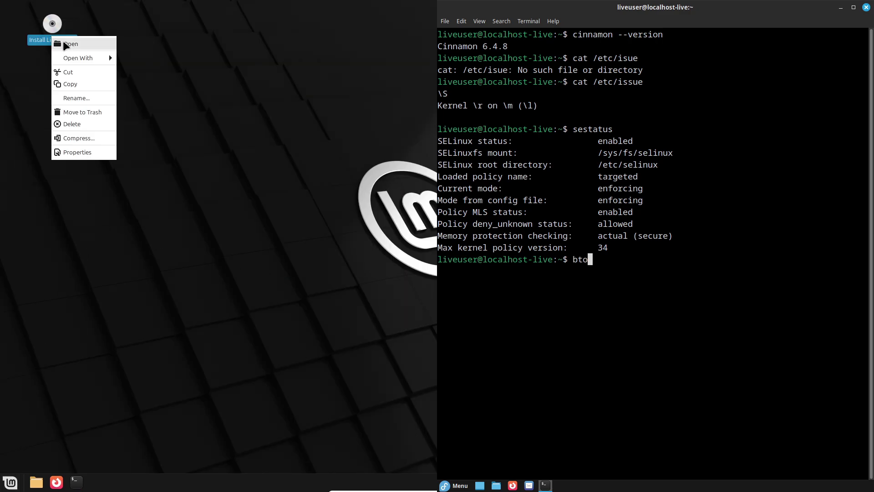
key(Return)
right_click(53, 43)
Install btop on Fedora with "sudo dnf install btop", and view the Open With choices for Linux Mint's installer shortcut
text(sud)
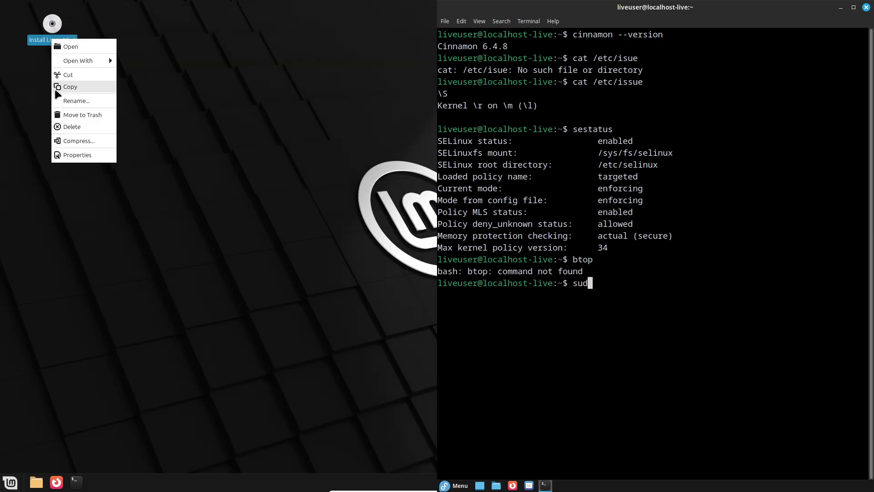
text(o dnf)
mouse_move(85, 58)
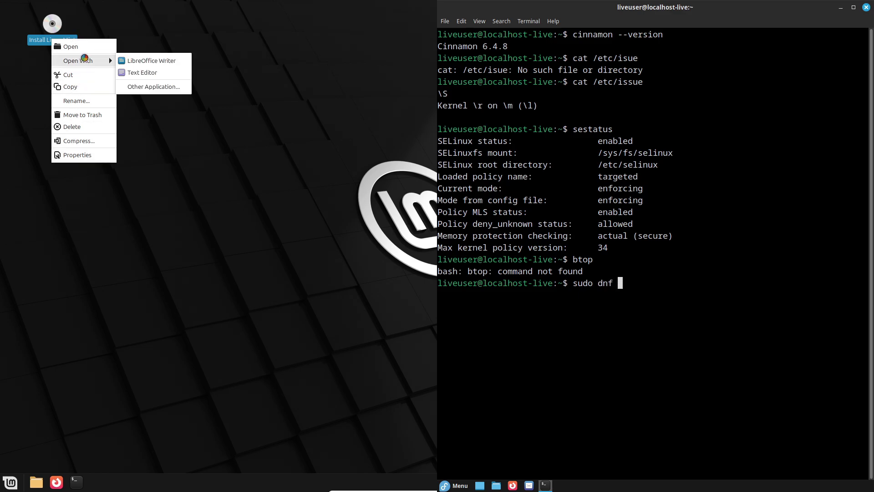
text(install btop)
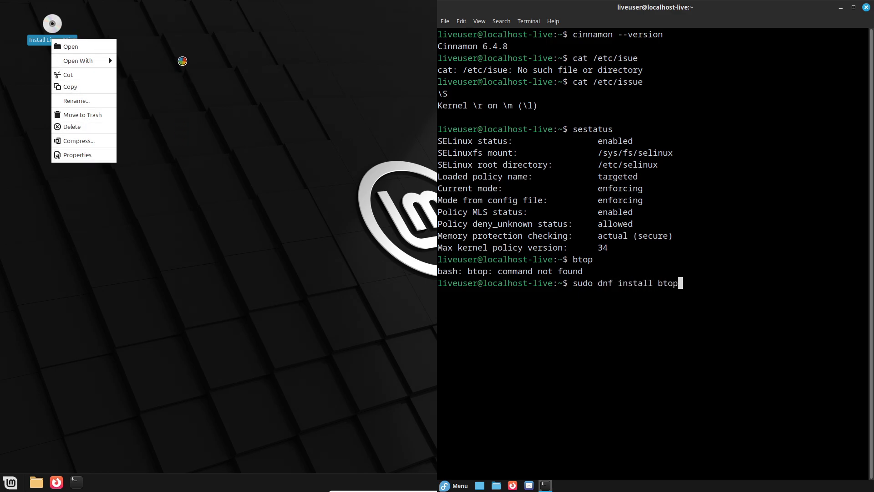
key(Return)
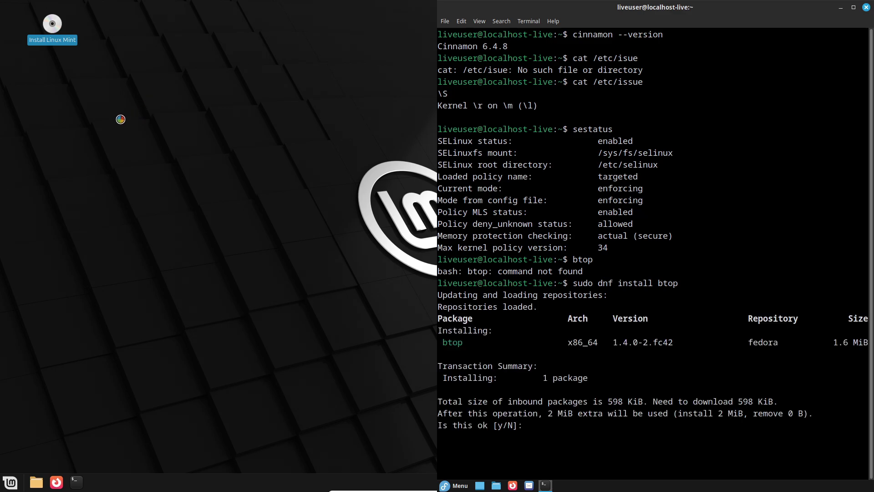
key(Return)
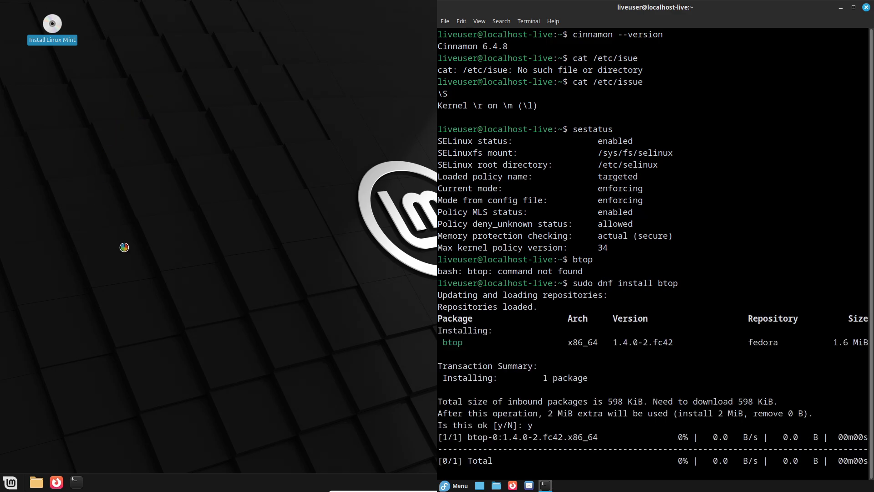
Run btop on Fedora, and open the Applets settings from Linux Mint's panel
right_click(111, 487)
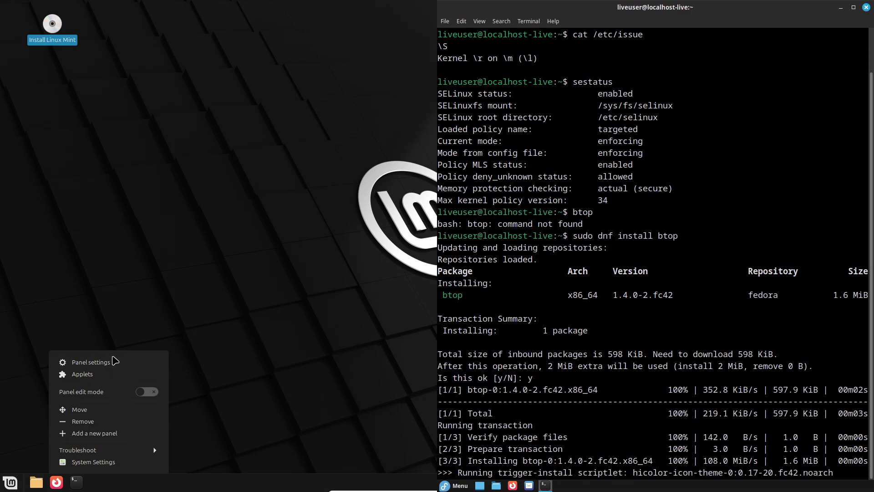
text(btop)
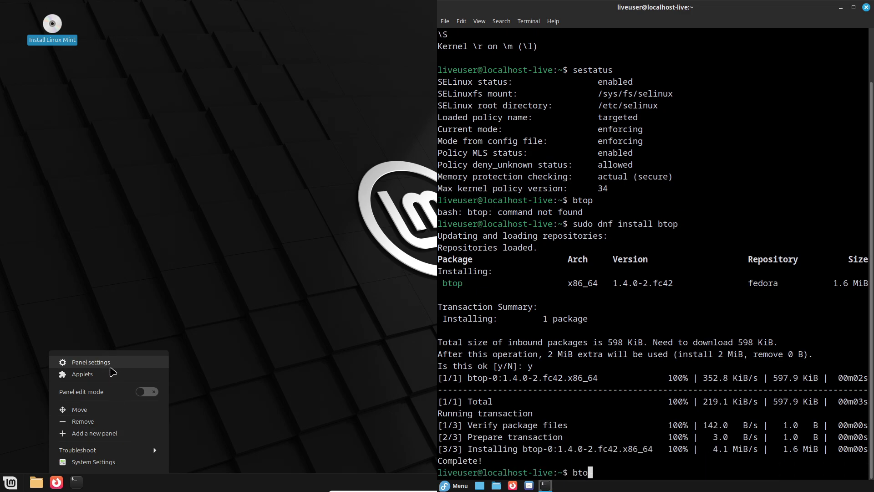
key(Return)
click(110, 374)
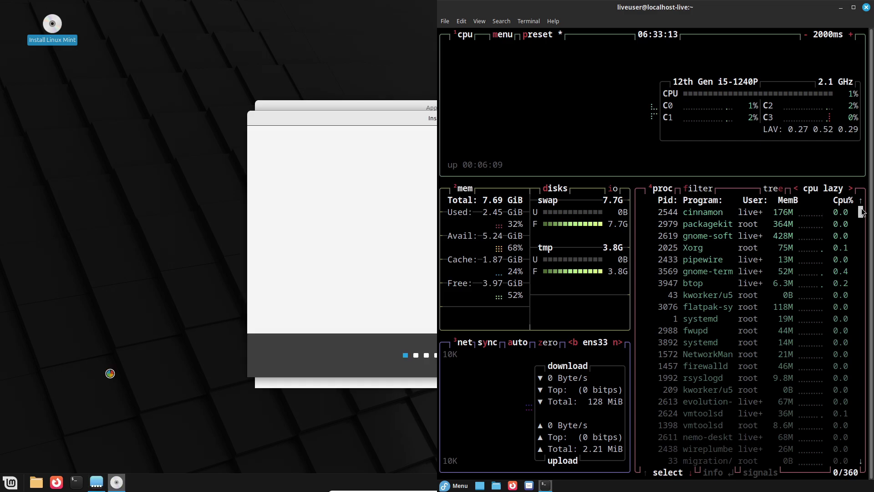
Examine Fedora's btop process list down to its end, and move Linux Mint's Install window fully into view
scroll(860, 469, down, 20)
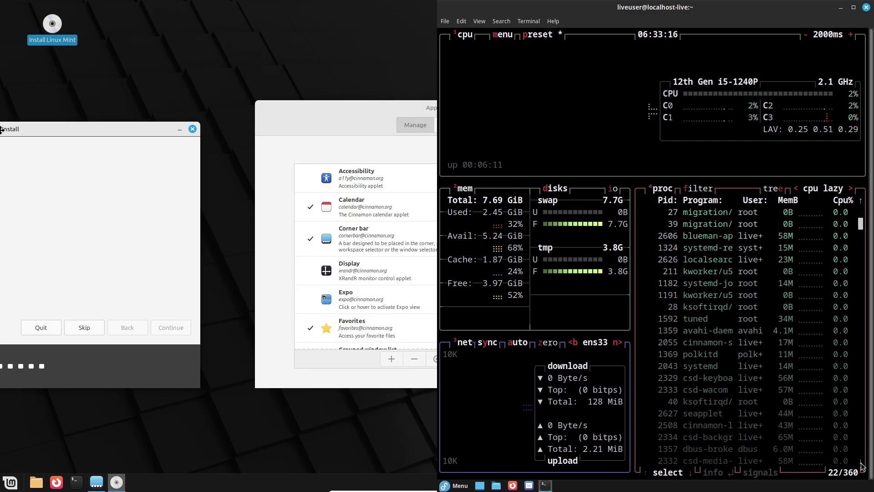
double_click(861, 462)
double_click(860, 462)
drag(416, 105, 193, 90)
triple_click(861, 462)
triple_click(861, 462)
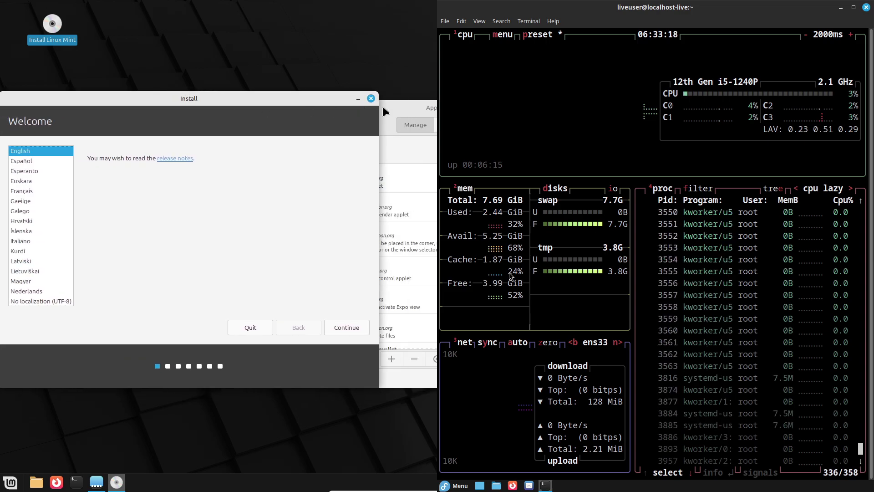
Replace Fedora's btop tab with a new one and run "python3 --version", and continue Linux Mint's installer with English and English (US) keyboard
click(445, 21)
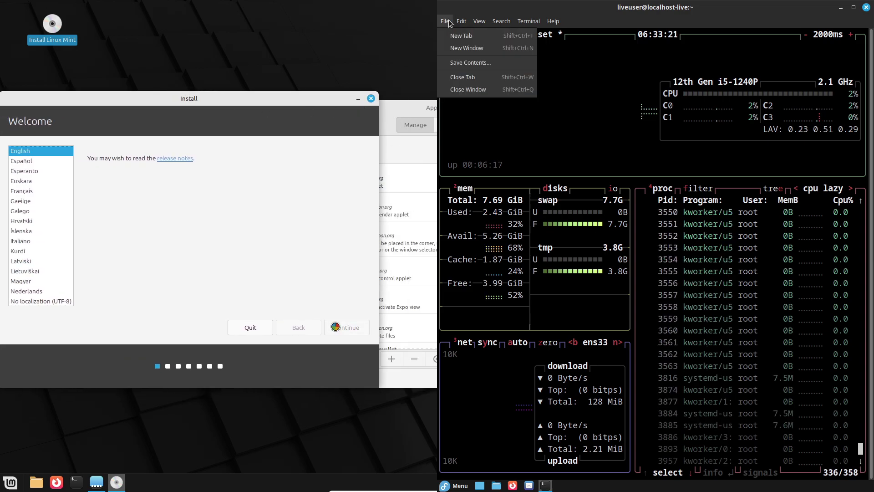
click(458, 33)
click(633, 36)
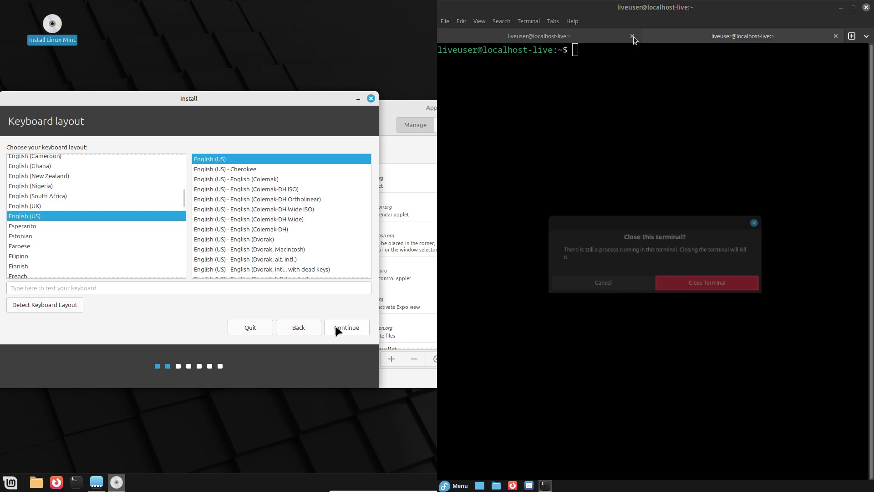
click(690, 287)
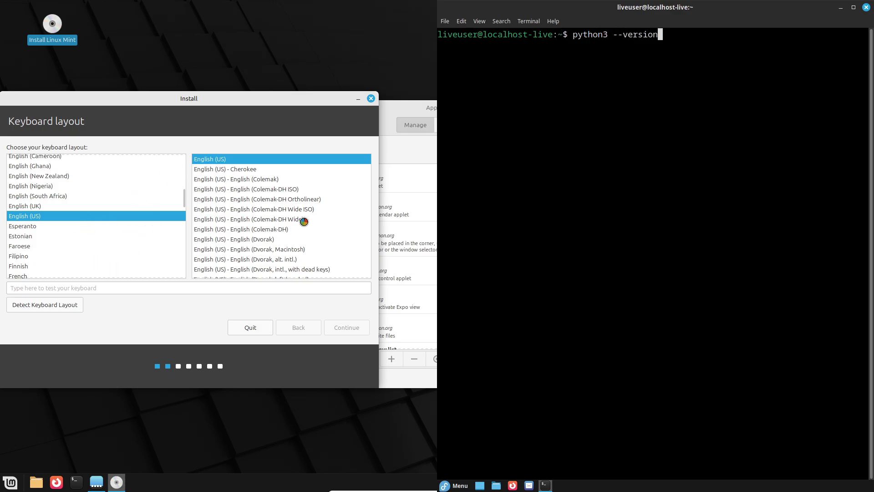
key(Return)
Exit Fedora's terminal and launch Install to Hard Drive, and browse Linux Mint's installed and downloadable applets in a maximized window
drag(428, 112, 0, 120)
text(exit)
scroll(394, 223, down, 5)
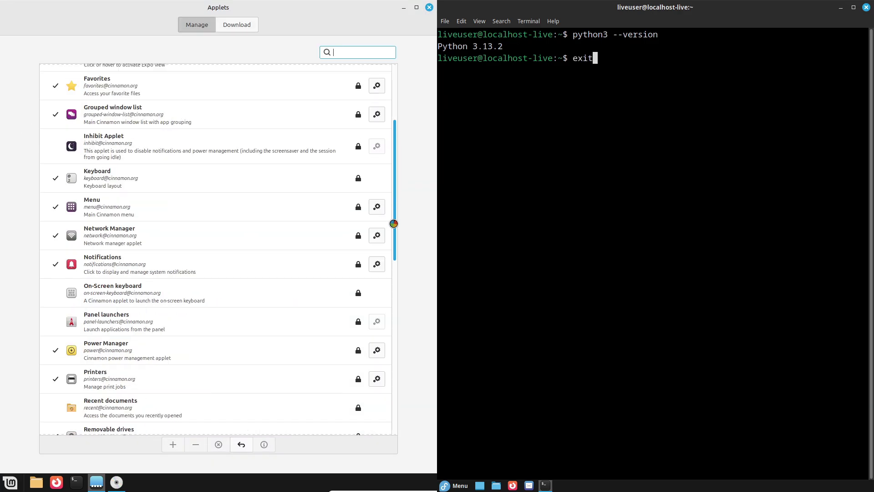
key(Return)
drag(394, 223, 390, 398)
right_click(496, 176)
click(246, 30)
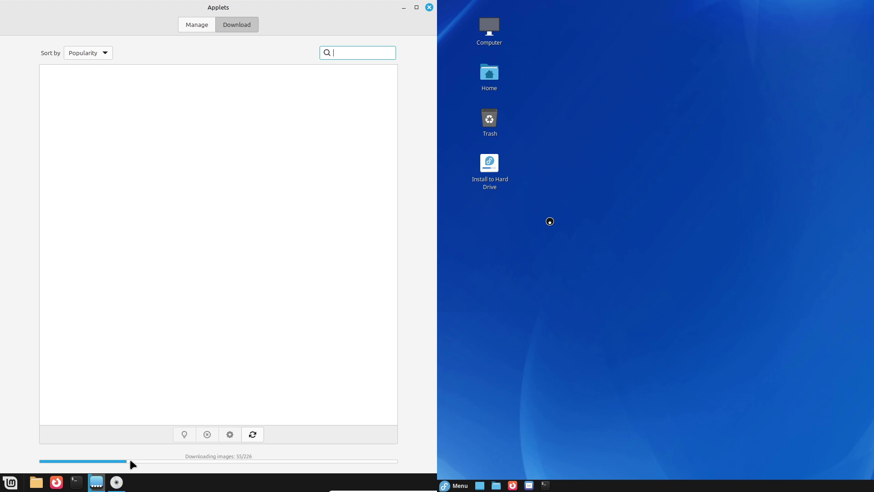
Enable Install multimedia codecs in Linux Mint's installer and continue, and view the menu applet's About dialog on Fedora
right_click(452, 484)
click(117, 482)
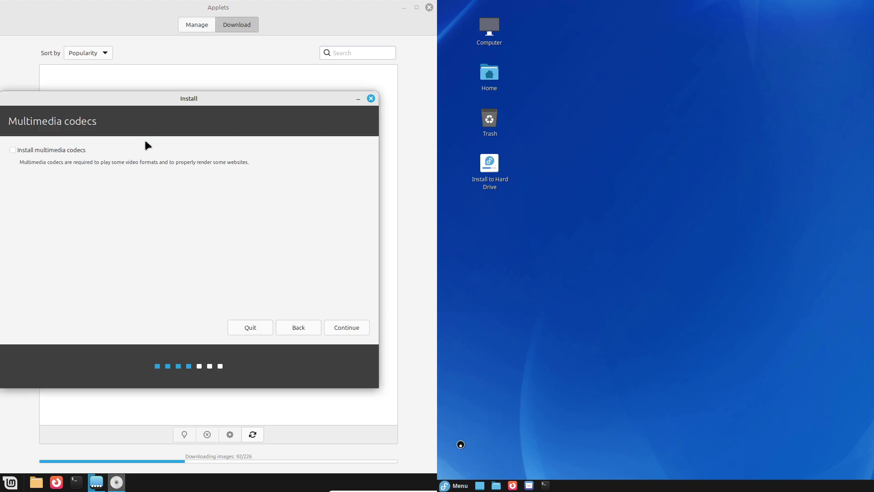
drag(150, 99, 172, 102)
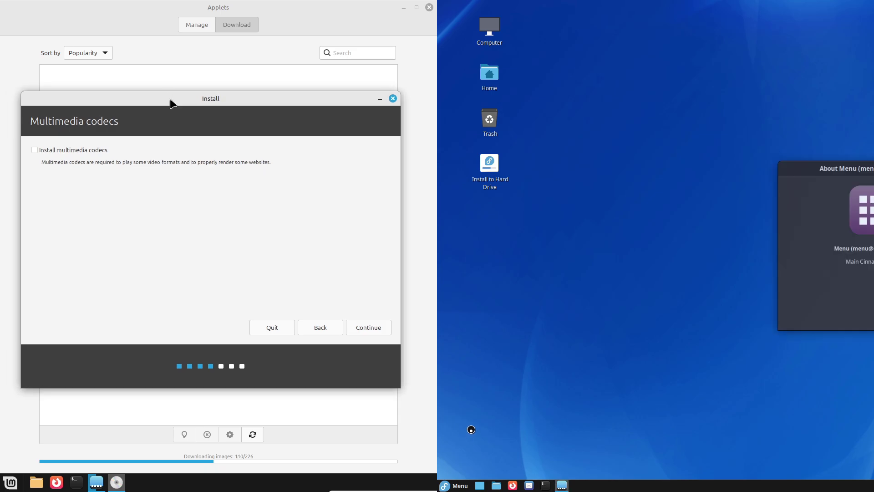
click(80, 147)
click(370, 327)
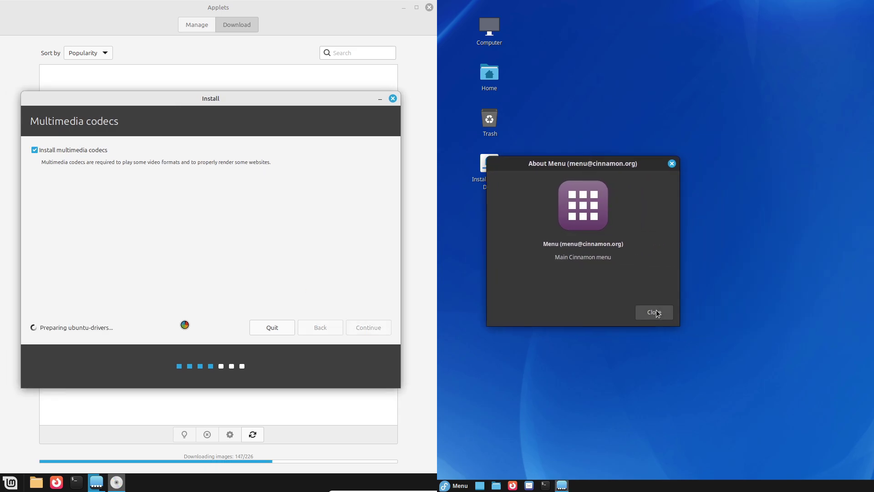
Close the menu applet's About dialog on Fedora, open the menu editor and bring its Main Menu window fully into view
click(656, 310)
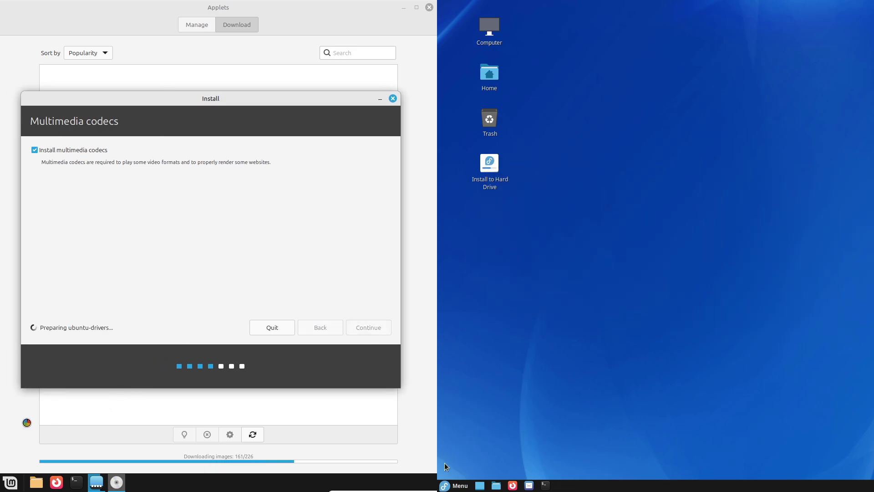
right_click(451, 484)
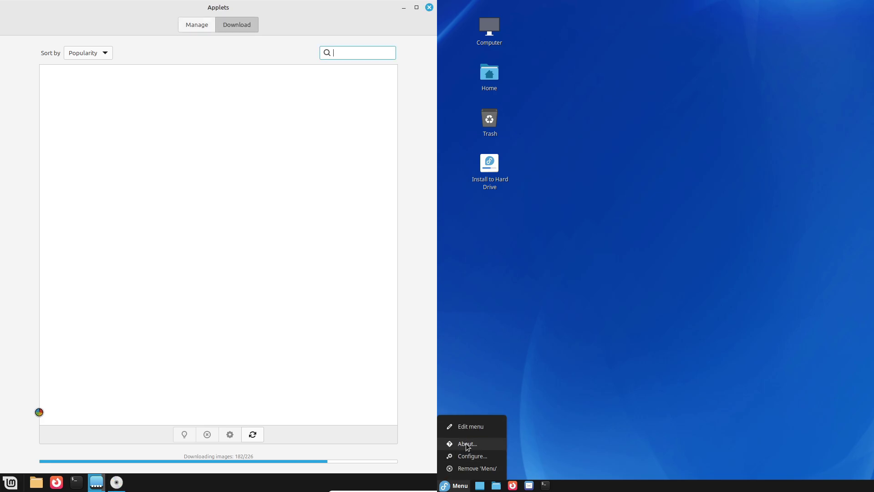
click(461, 429)
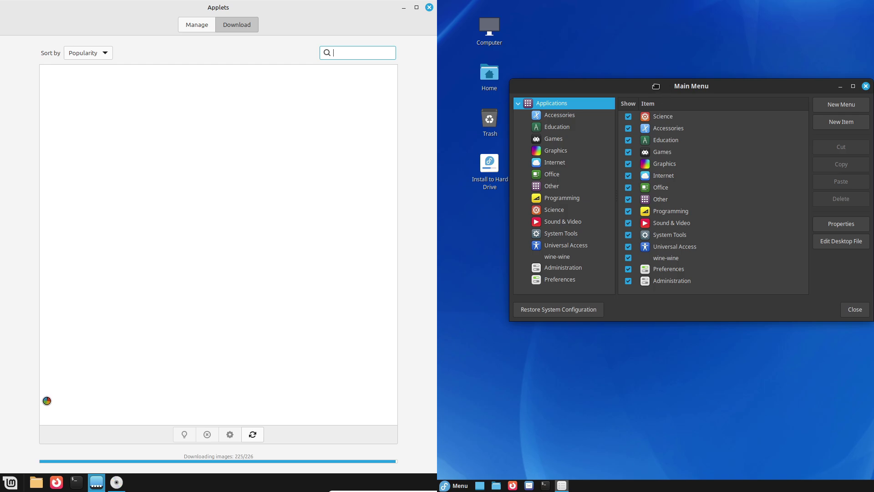
drag(655, 86, 438, 109)
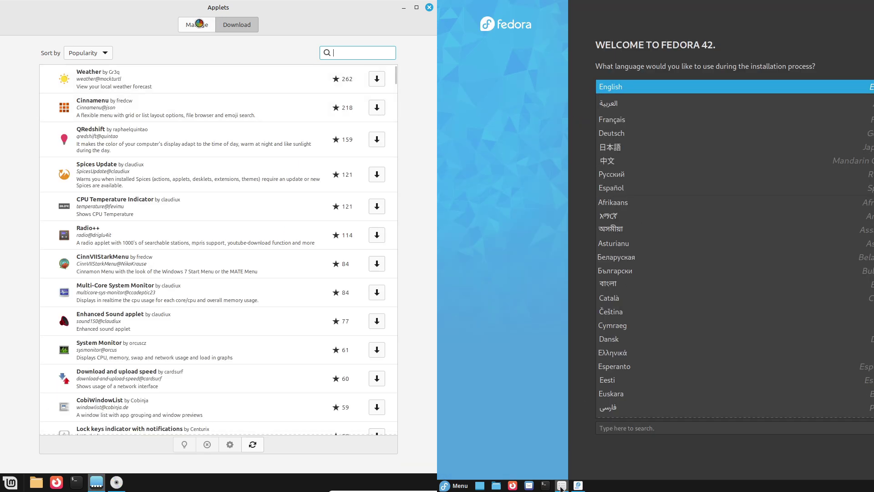
Bring Fedora's Main Menu editor back in front of the installer, and browse Linux Mint's downloadable applets to the end before closing Applets
click(578, 488)
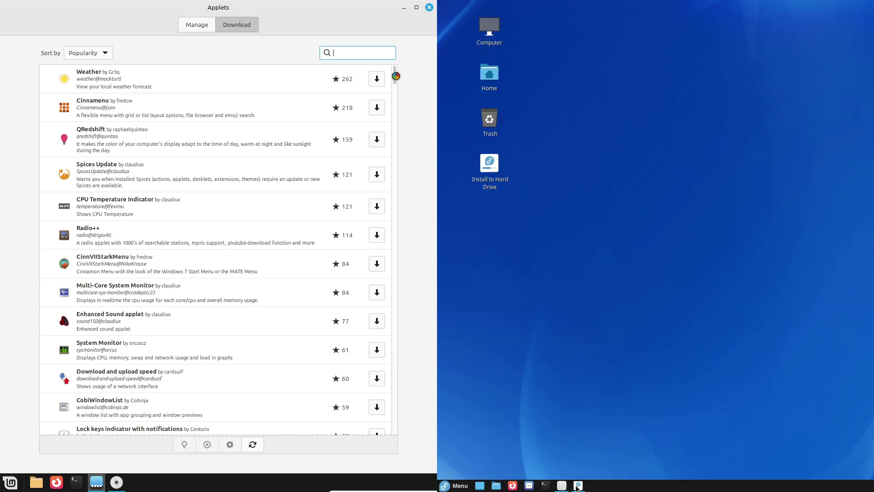
drag(395, 76, 400, 325)
click(561, 486)
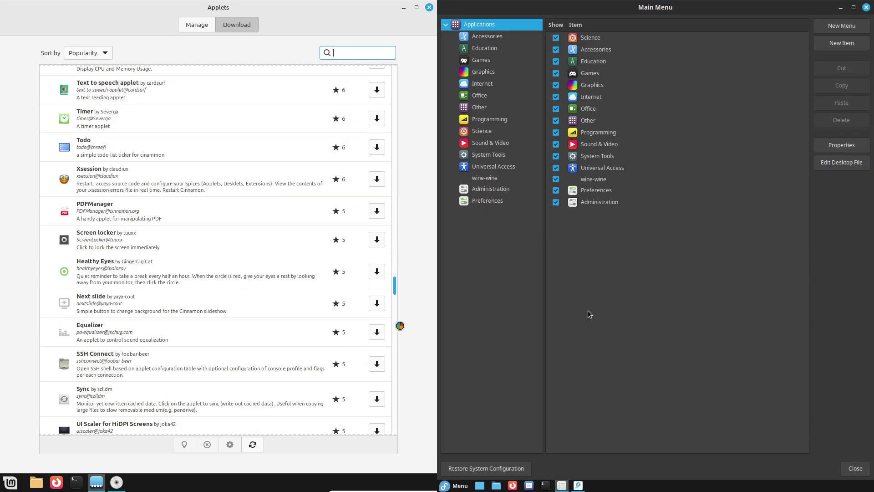
scroll(400, 325, down, 15)
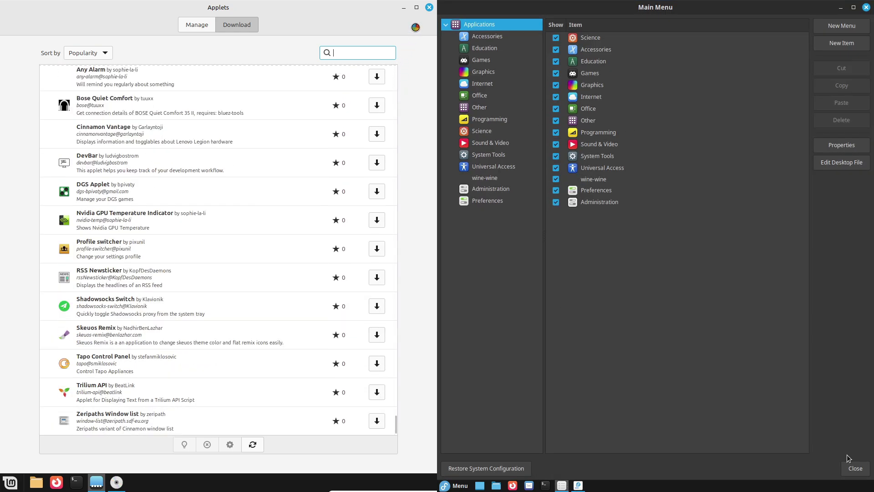
click(429, 7)
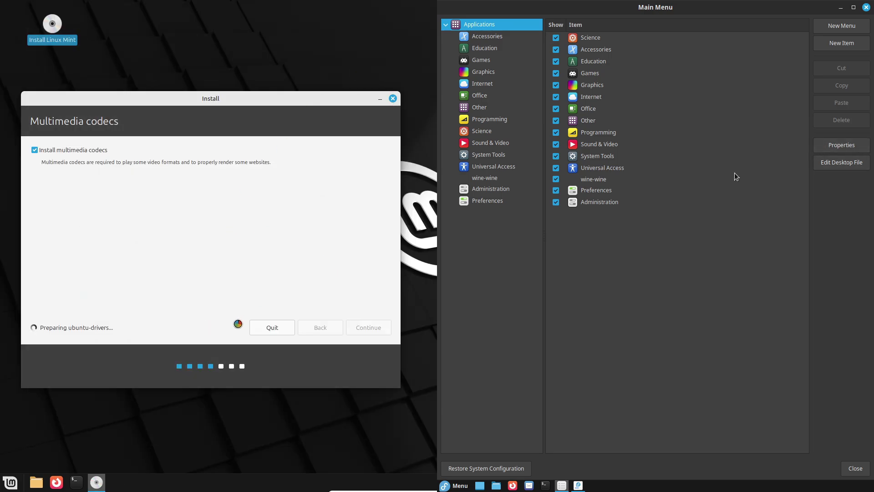
Close Fedora's Main Menu editor, and examine Linux Mint's application menu categories from Accessories through Preferences
click(10, 482)
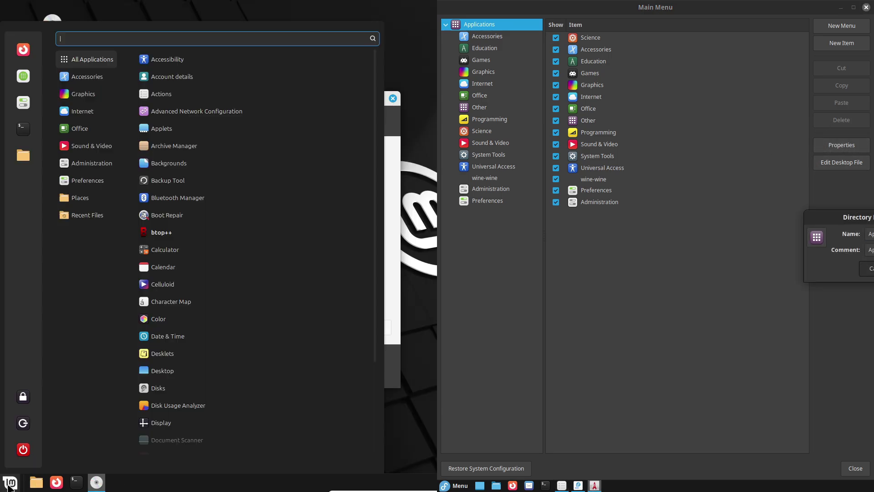
click(856, 468)
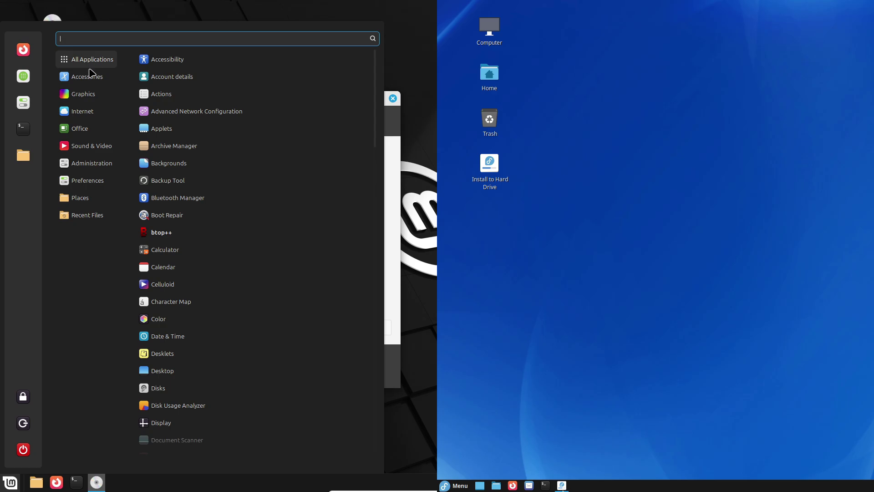
mouse_move(91, 74)
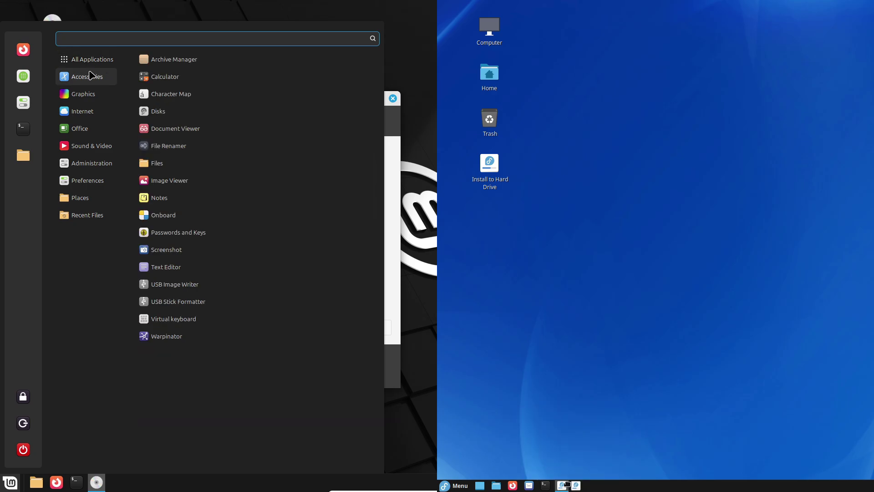
mouse_move(92, 97)
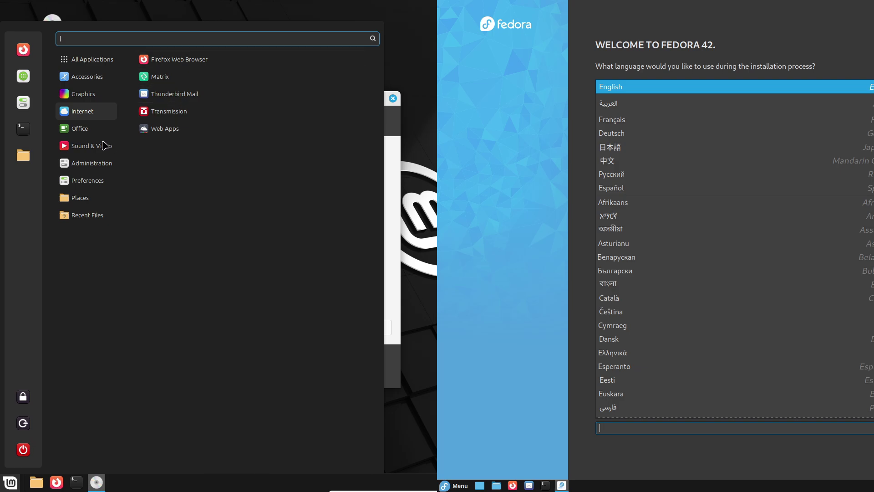
mouse_move(93, 134)
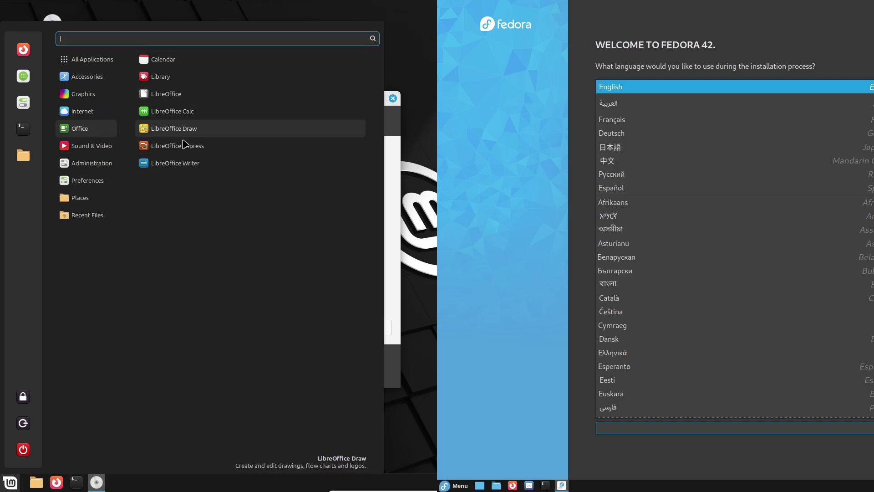
mouse_move(112, 150)
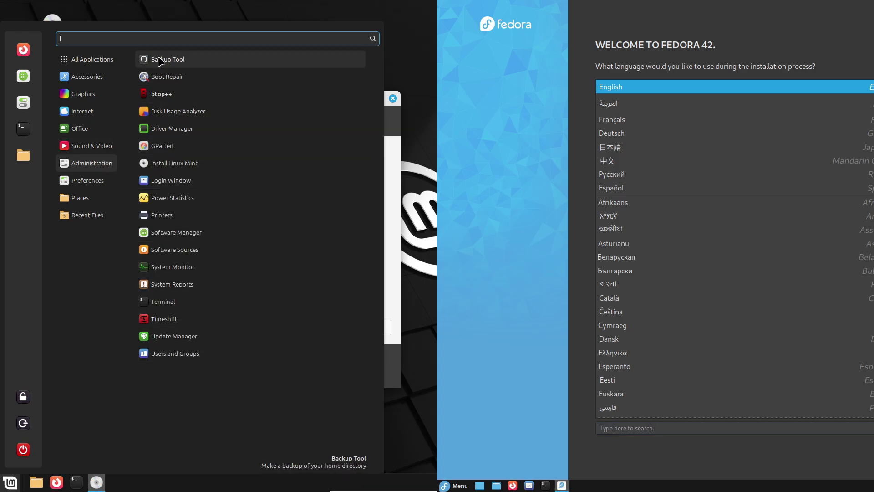
mouse_move(94, 184)
Continue Fedora's installer in English and unmaximize its window, and launch Themes from the end of Linux Mint's Preferences applications
key(Return)
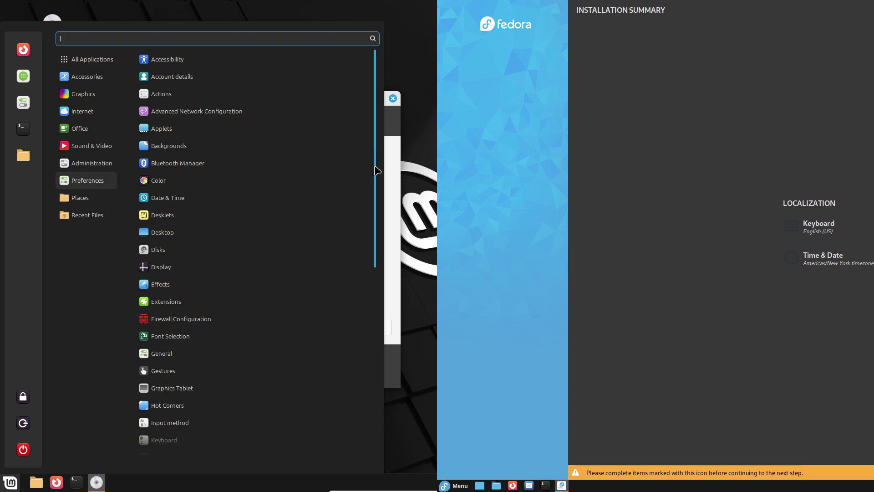
drag(375, 156, 374, 366)
right_click(563, 486)
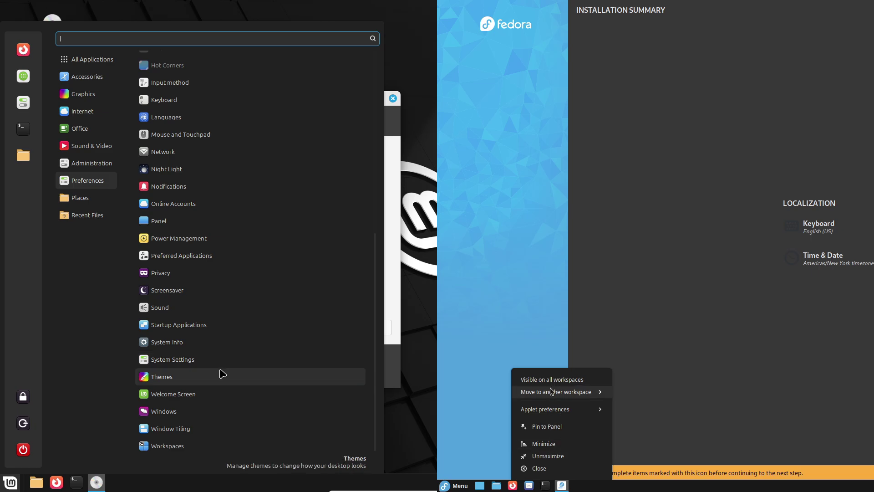
click(220, 372)
click(555, 452)
View the Advanced Features options of Linux Mint's installation type, moving the dialog fully into view, and cancel it
click(56, 181)
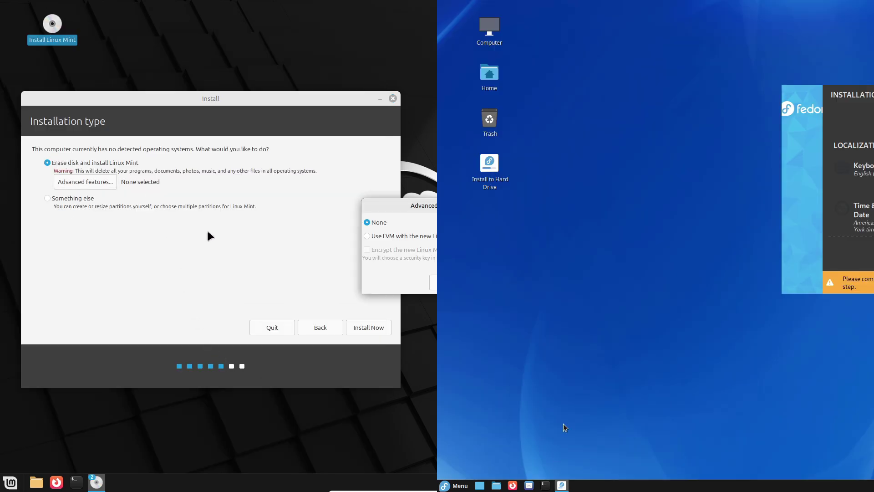
drag(402, 210, 106, 208)
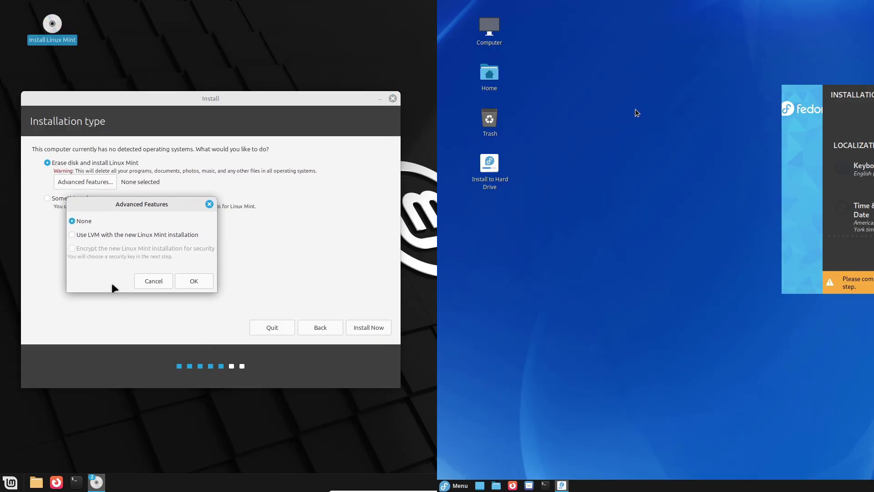
click(163, 285)
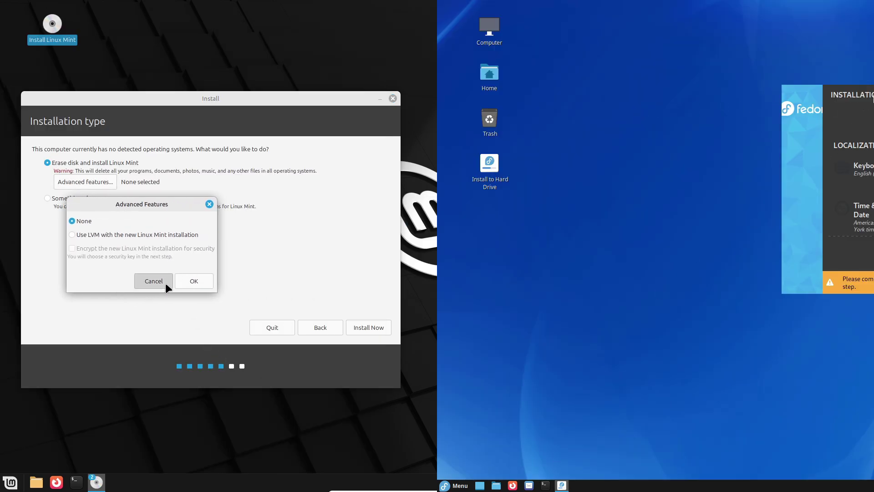
Quit Linux Mint's installer and confirm quitting, and toggle the installer window on Fedora
click(392, 98)
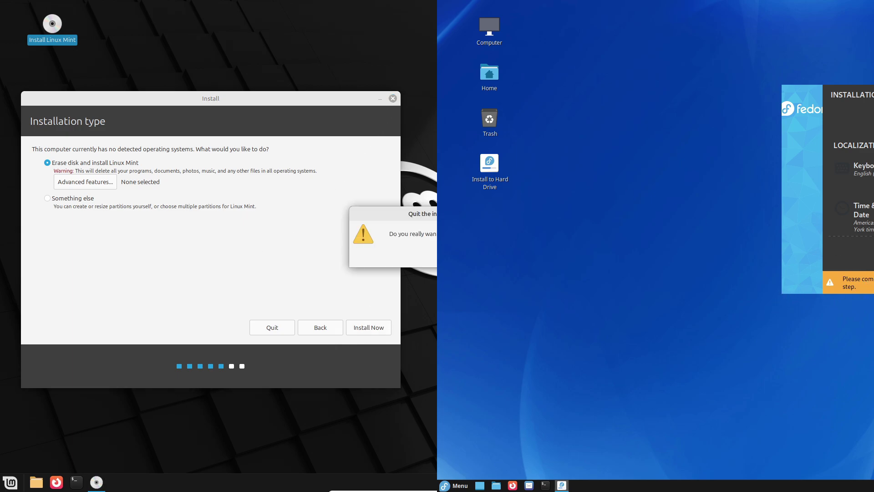
drag(380, 214, 117, 208)
click(236, 254)
click(564, 484)
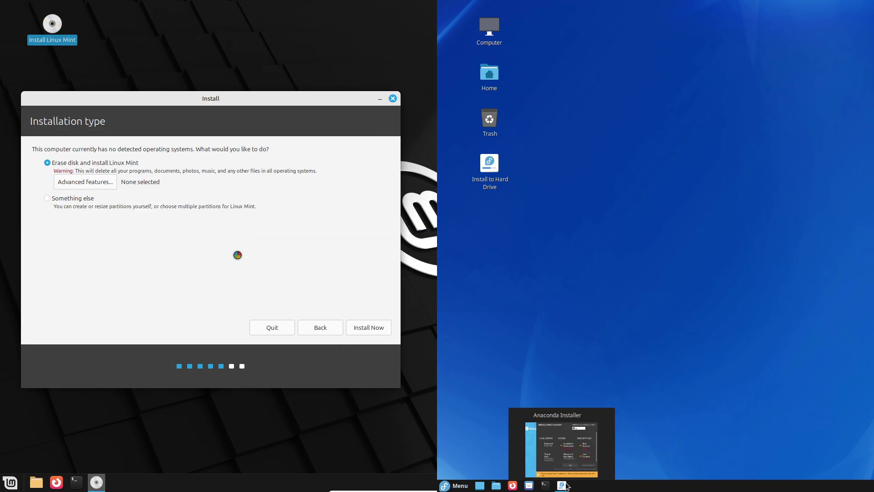
click(564, 485)
right_click(562, 485)
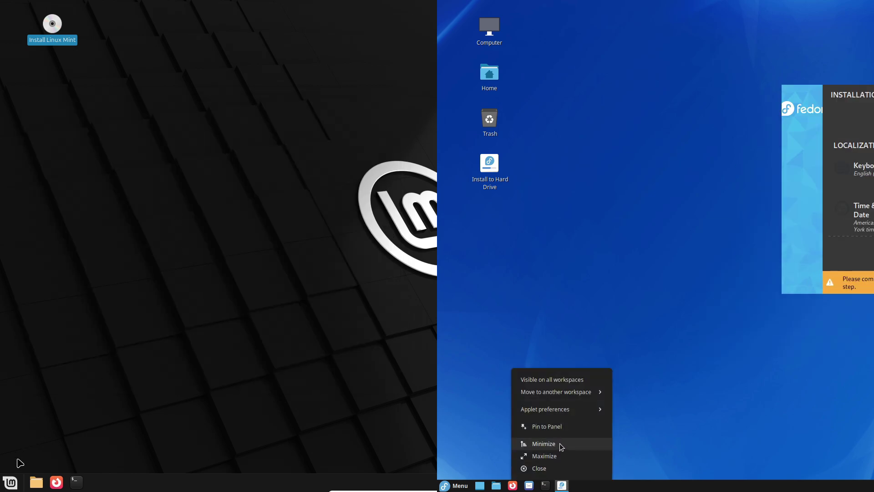
right_click(31, 230)
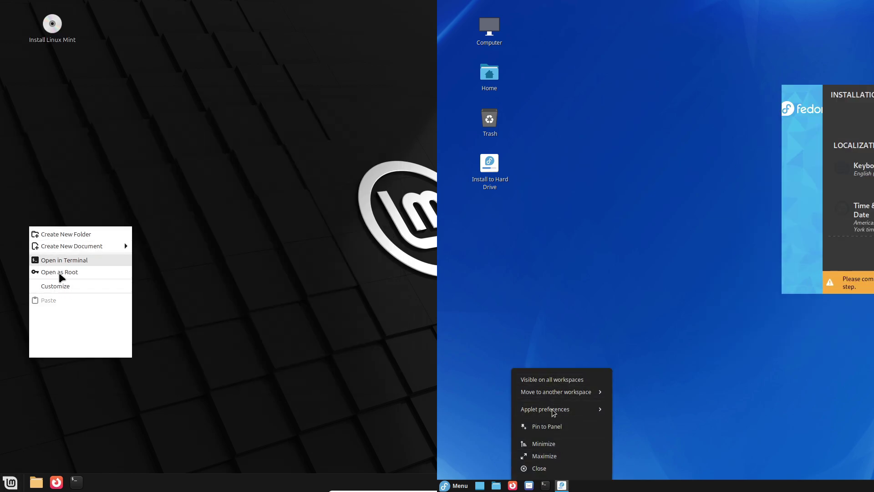
right_click(87, 119)
click(599, 411)
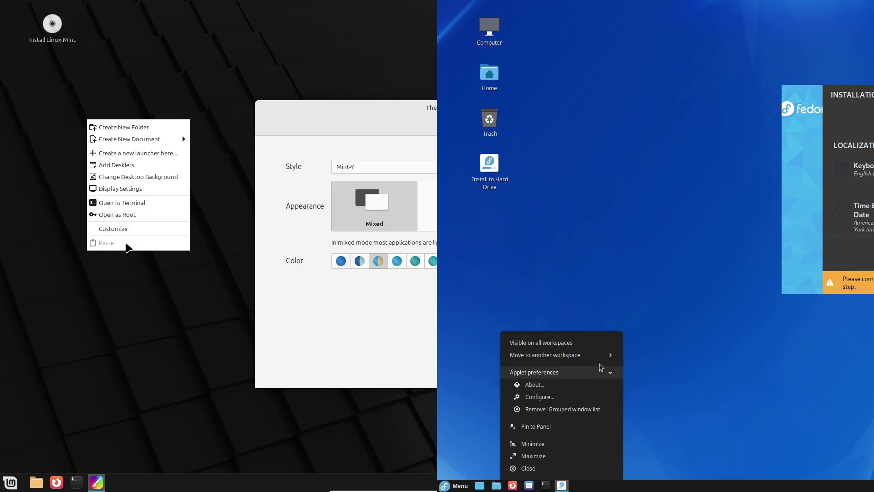
click(610, 355)
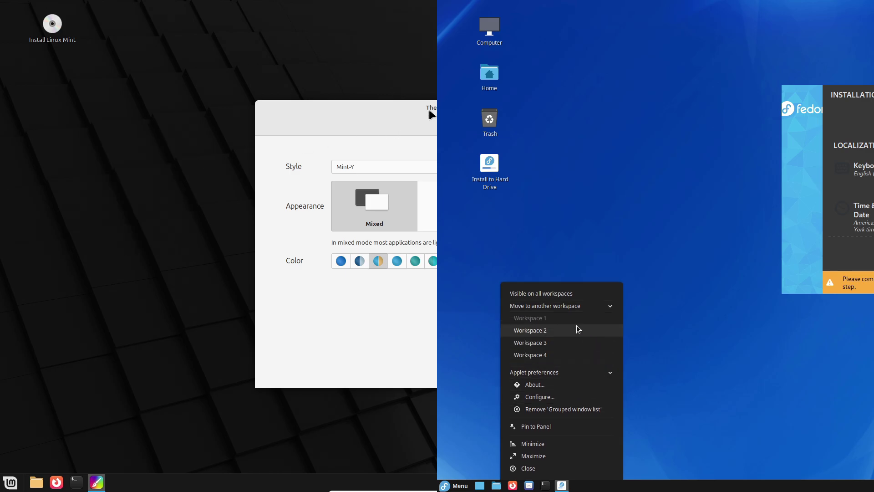
Move Linux Mint's Themes window fully into view, and maximize Fedora's installer window
drag(289, 108, 1, 130)
drag(418, 112, 1, 122)
click(544, 456)
Show the Wilma collection in Linux Mint's Backgrounds, and quit Fedora's installer and browse its application menu
click(48, 69)
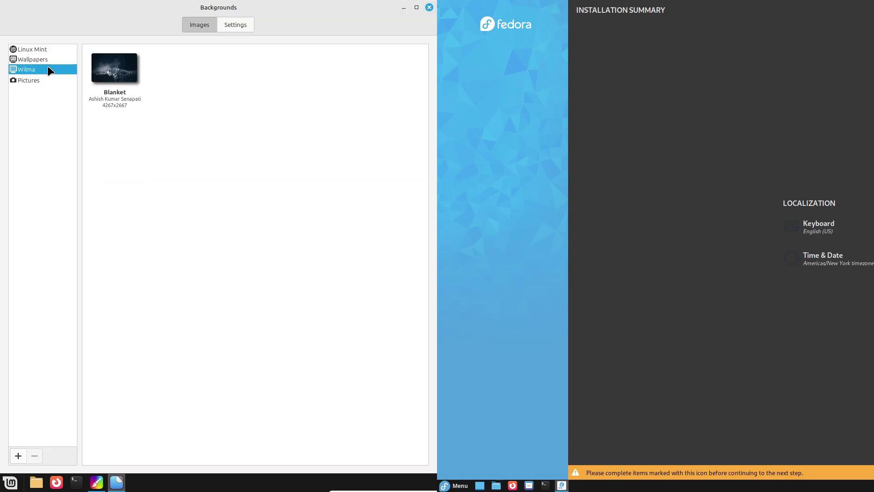
key(Return)
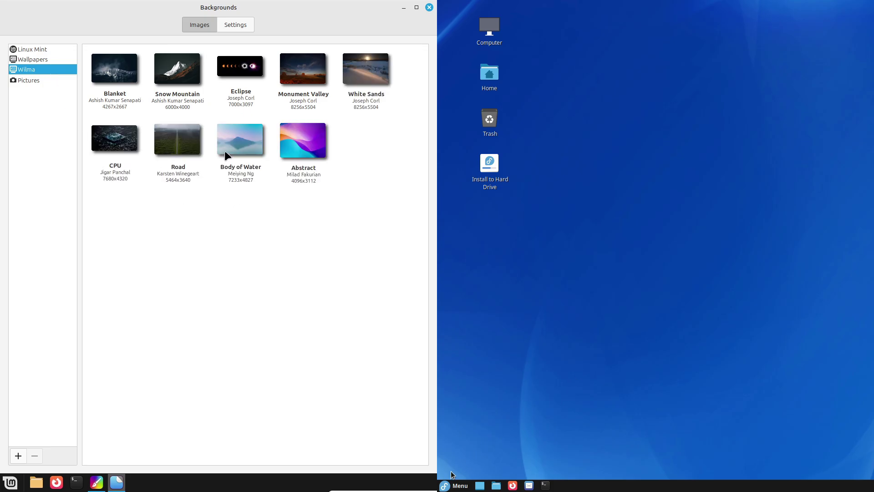
click(452, 485)
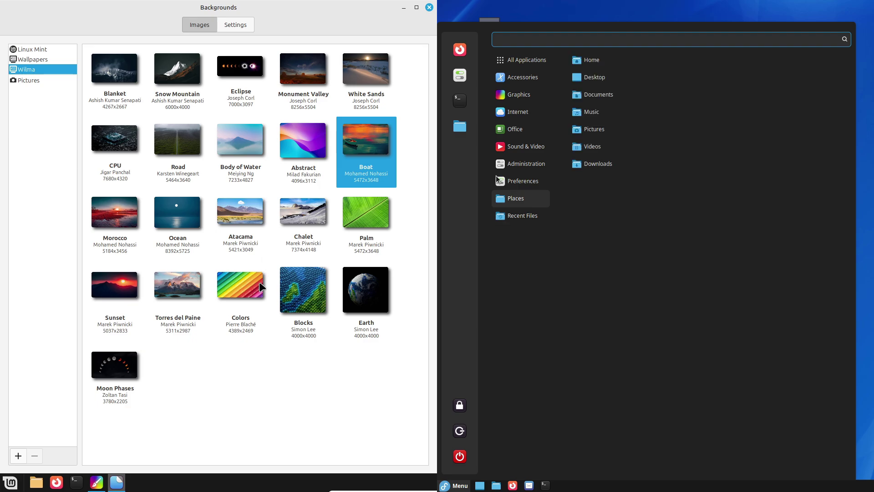
Set the solid background color to light green in Linux Mint's background settings
click(236, 25)
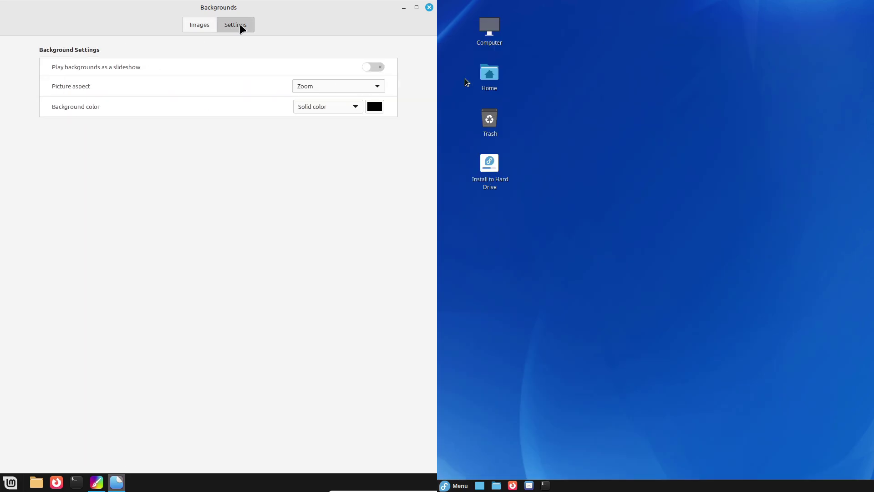
click(331, 107)
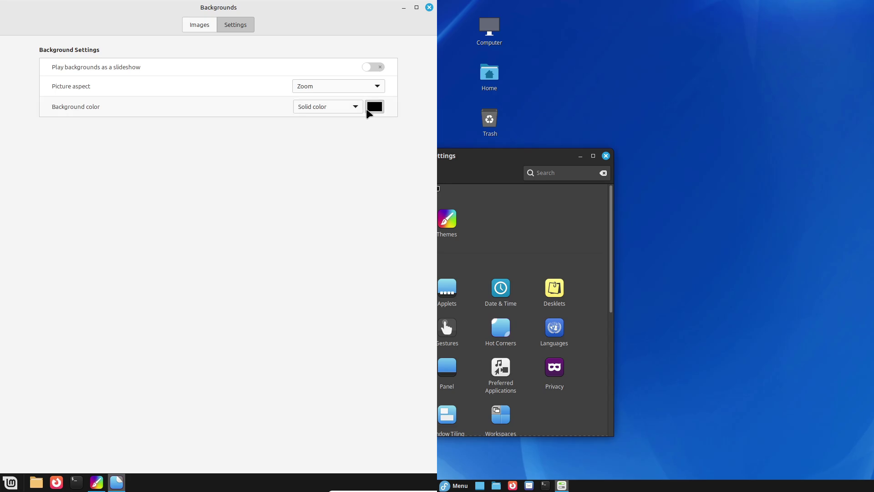
click(373, 109)
click(310, 313)
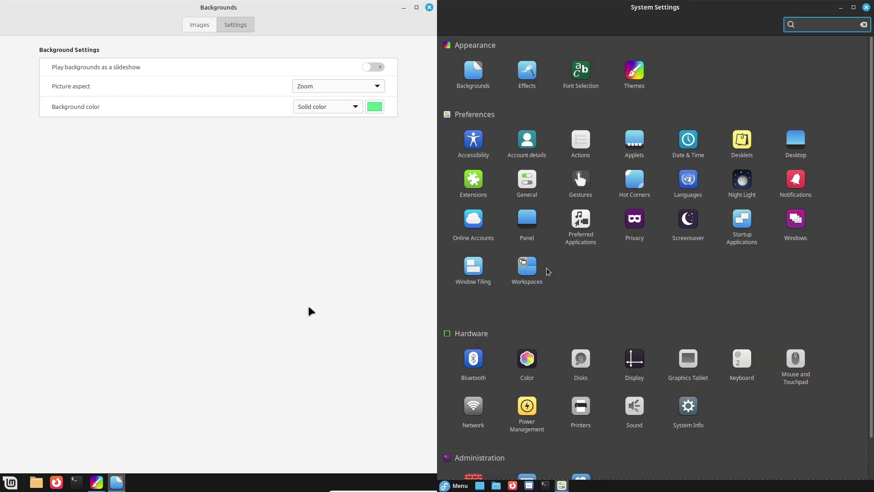
Browse the Wallpapers and Linux Mint background collections on Linux Mint, and look through Fedora's System Settings and open Themes
click(213, 26)
scroll(863, 386, down, 2)
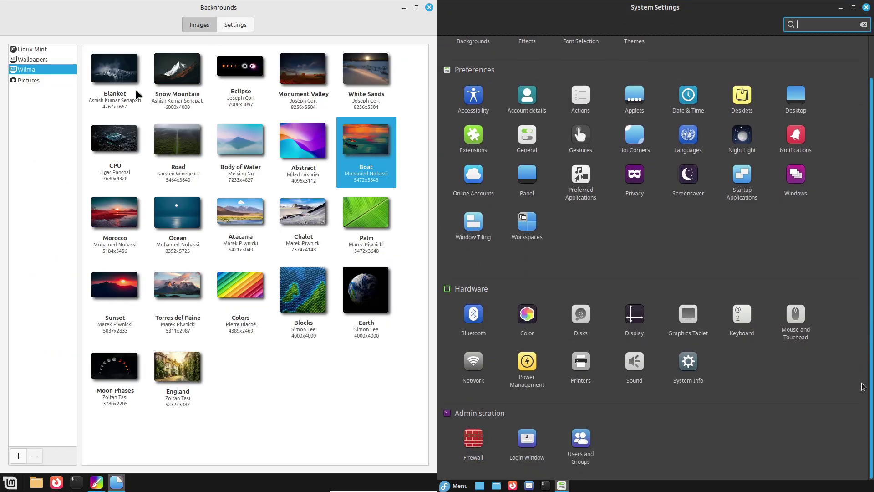
click(43, 60)
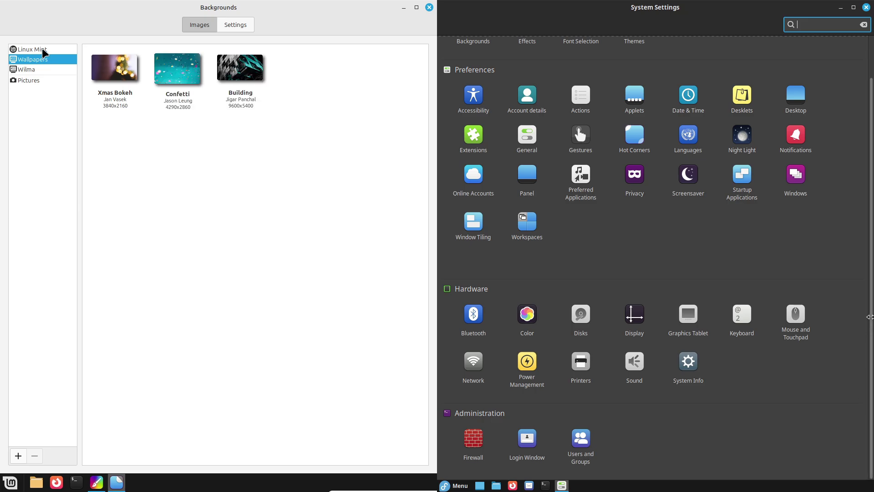
drag(870, 305, 866, 211)
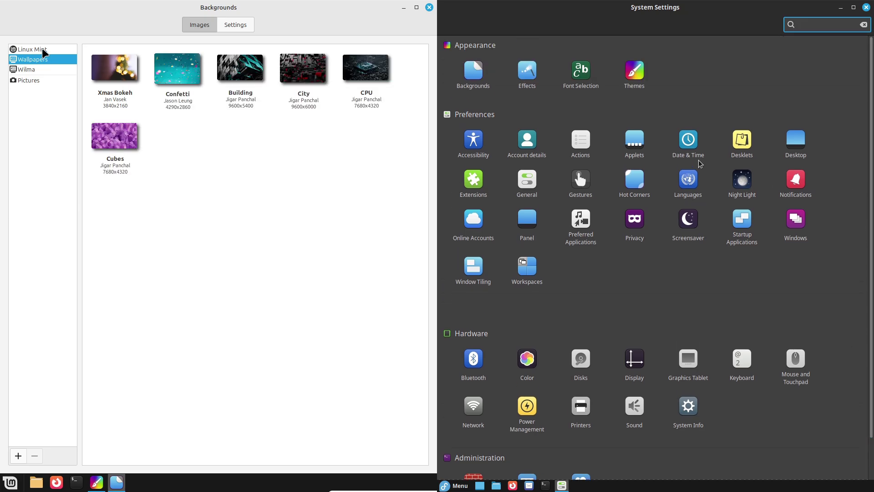
click(43, 49)
click(632, 88)
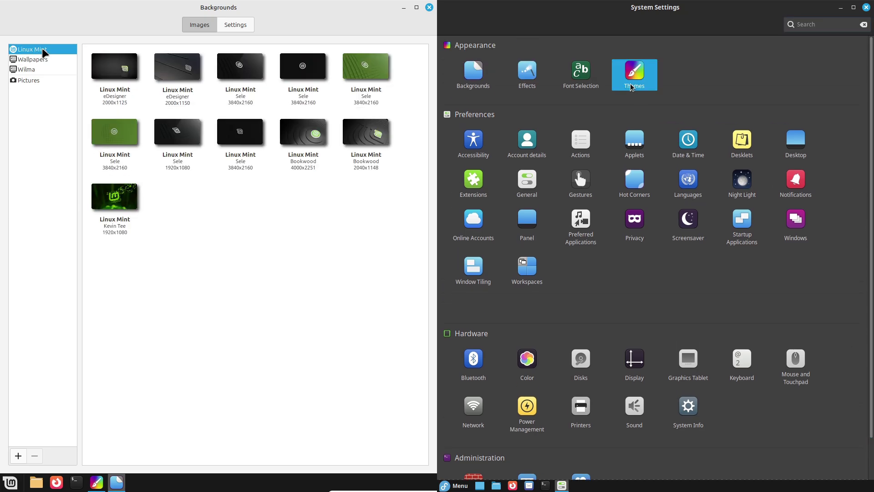
Close Linux Mint's Backgrounds window and apply its Mint-X theme style, and view Fedora's available theme styles
click(429, 7)
click(173, 67)
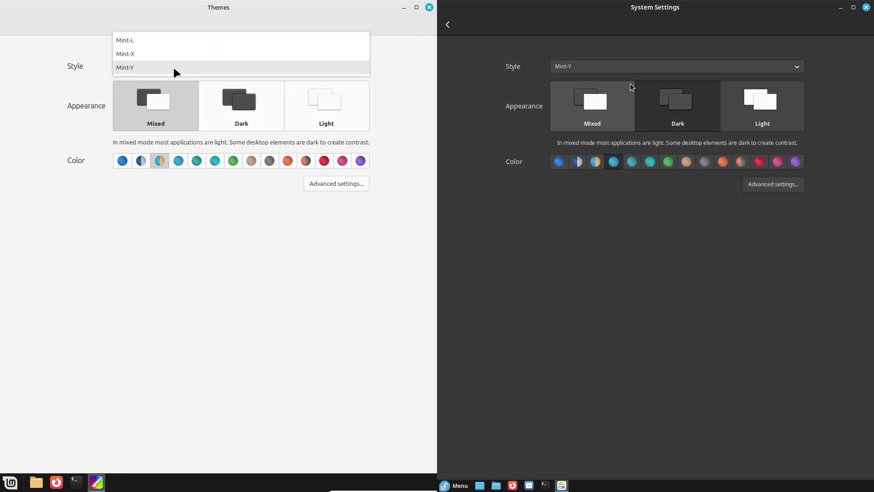
click(174, 51)
click(636, 69)
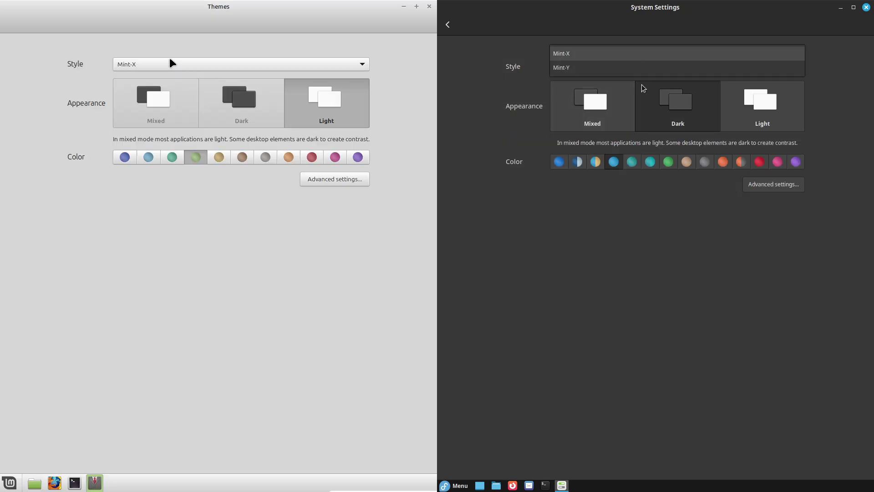
click(644, 86)
Switch Linux Mint's theme style to Mint-L, and set Fedora's theme appearance to Light
click(169, 64)
click(619, 111)
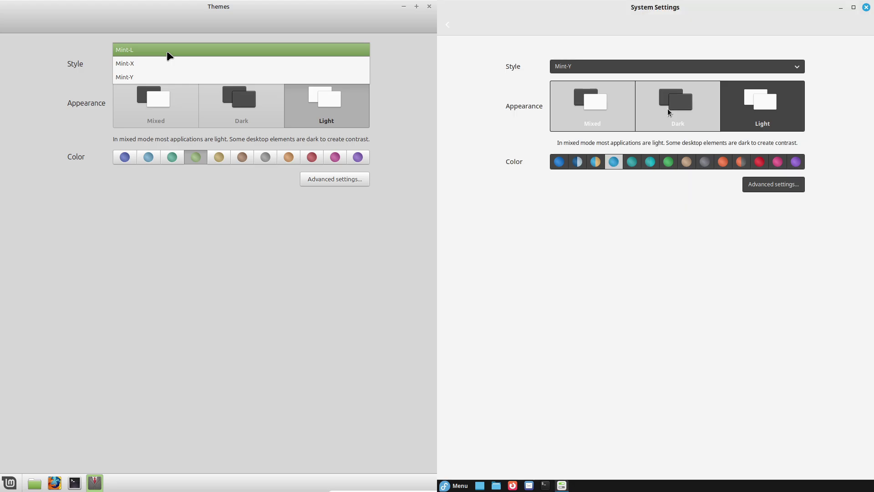
click(166, 51)
click(725, 116)
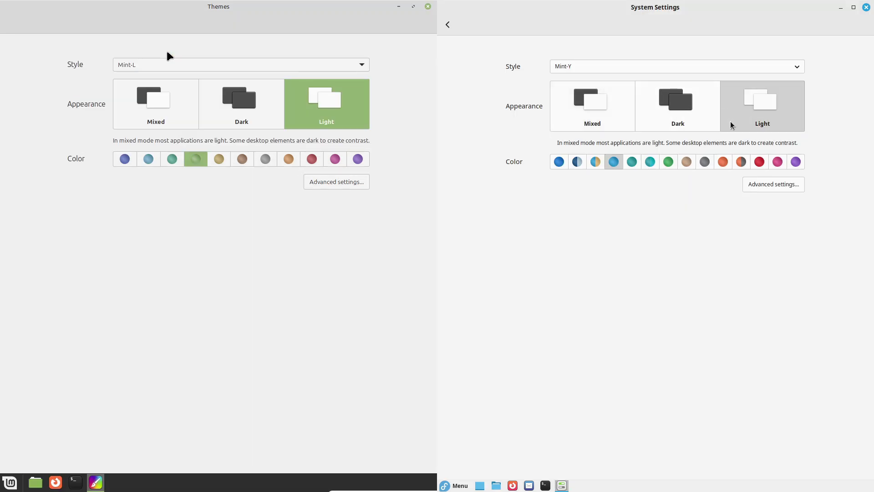
Apply the Mint-Y style with Dark appearance on Linux Mint, and open the advanced theme settings on both systems
click(165, 64)
click(163, 92)
click(768, 184)
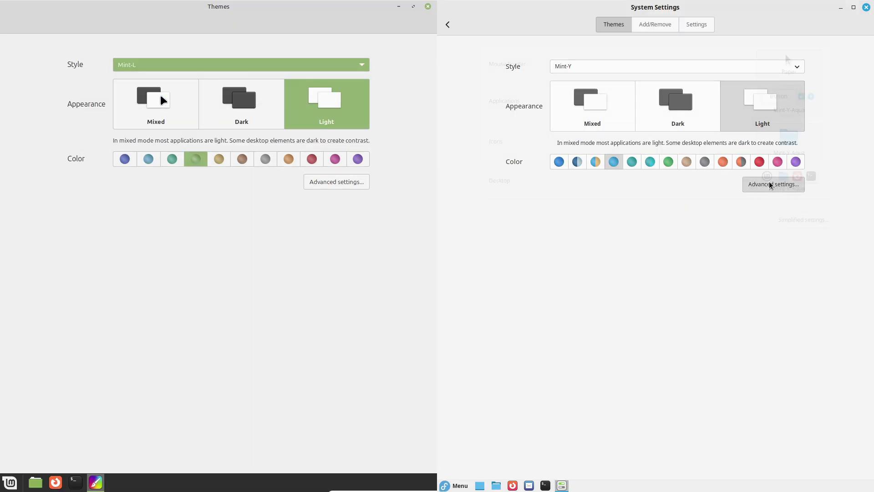
click(265, 119)
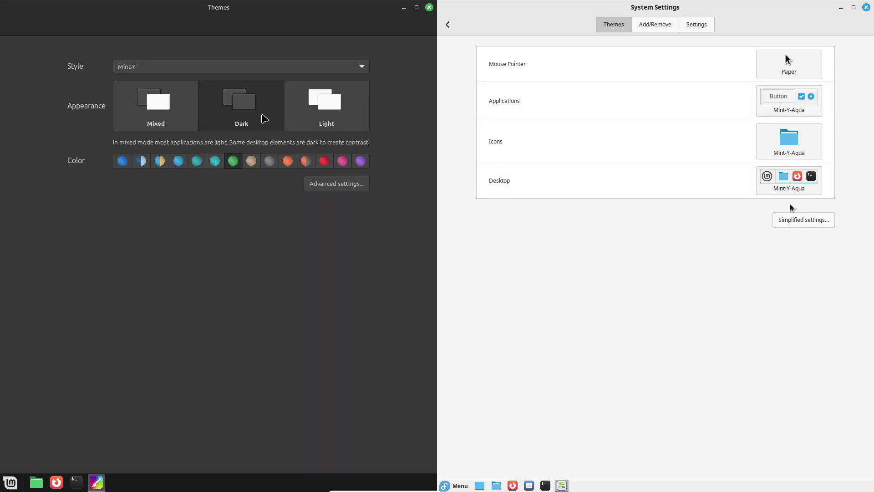
click(336, 184)
Browse Linux Mint's mouse pointer, application, icon and desktop theme choices, and load Fedora's list of downloadable themes
click(674, 23)
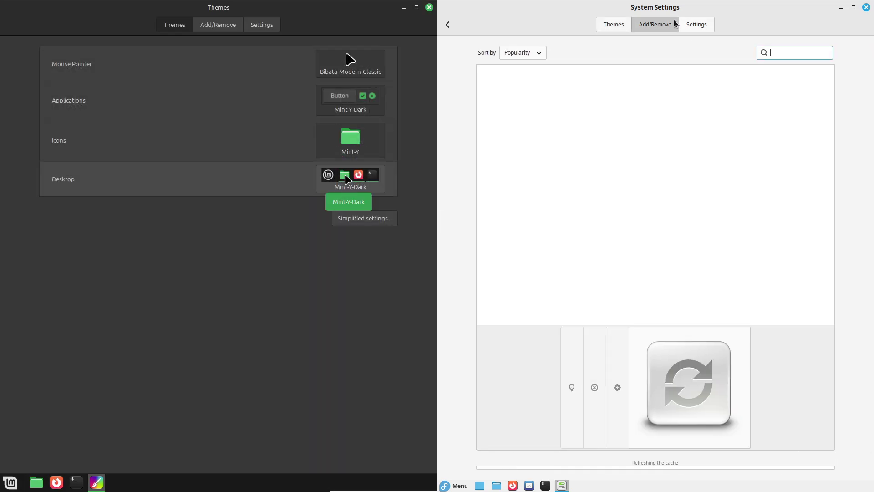
click(347, 59)
click(354, 103)
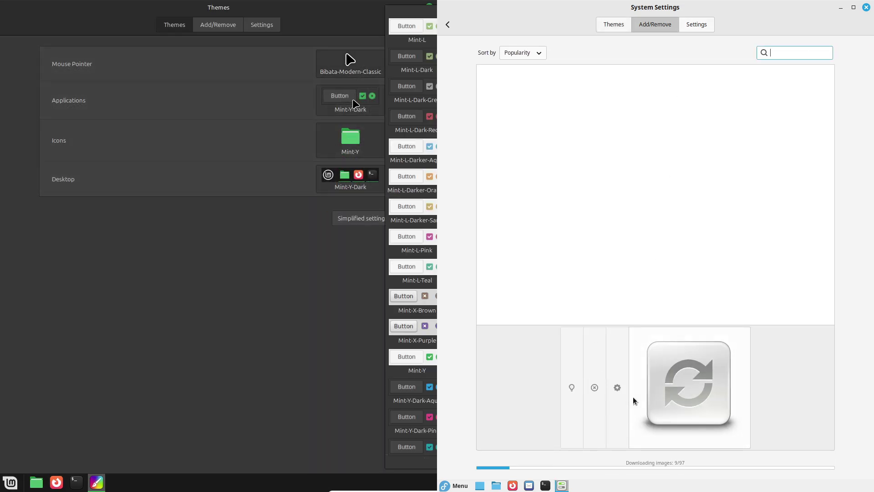
click(356, 137)
click(355, 137)
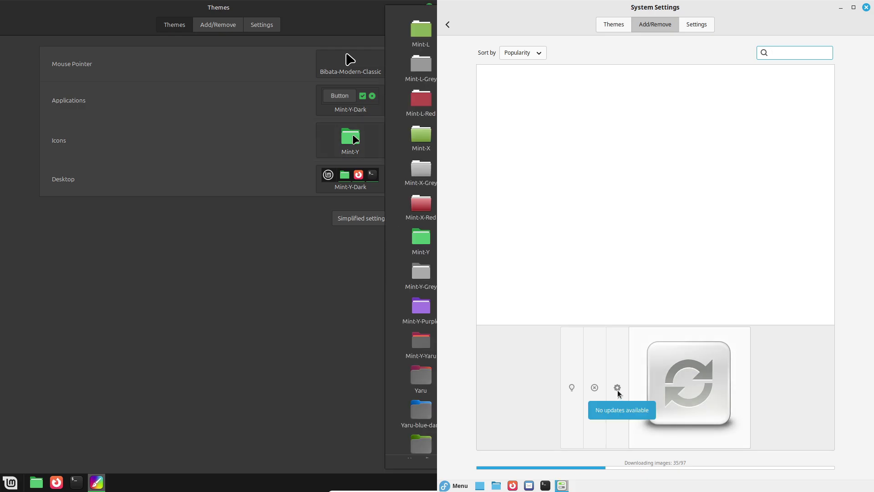
click(351, 178)
View Fedora's miscellaneous theme and scrollbar options, and open the downloadable themes on both systems
click(697, 24)
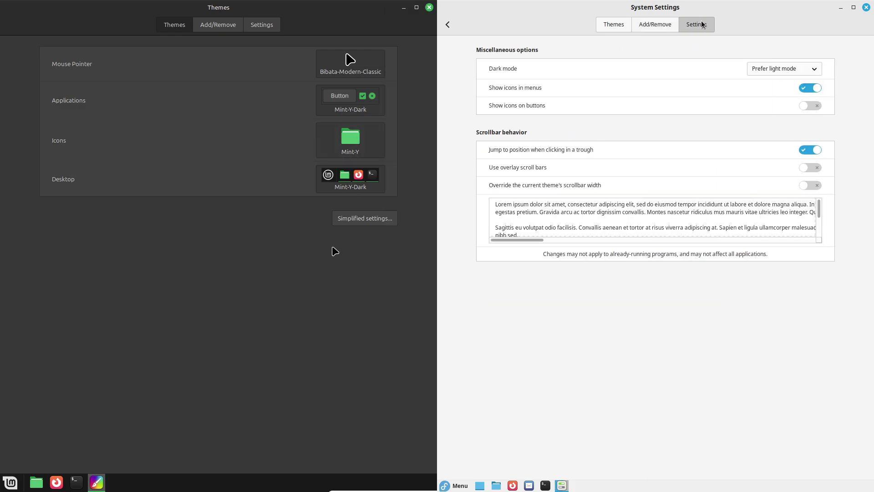
click(341, 221)
click(326, 188)
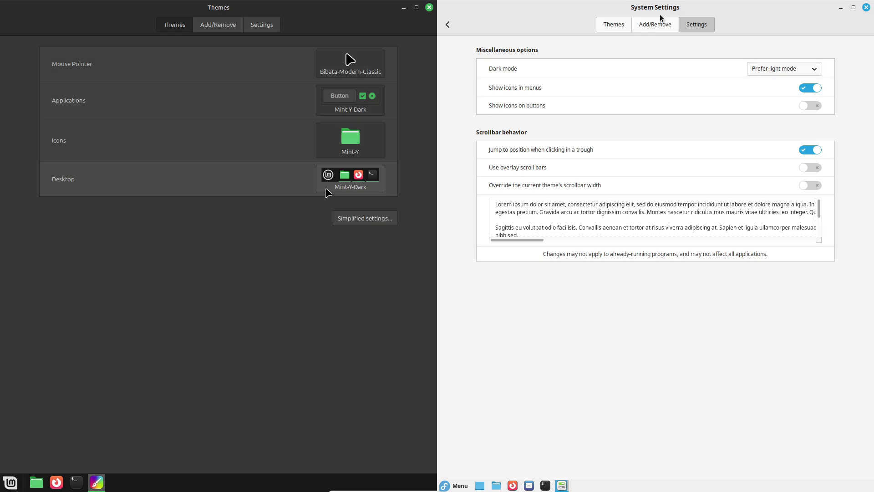
click(218, 26)
click(657, 20)
Set Linux Mint's dark mode option to Prefer light mode, and look at Fedora's downloadable themes
click(264, 25)
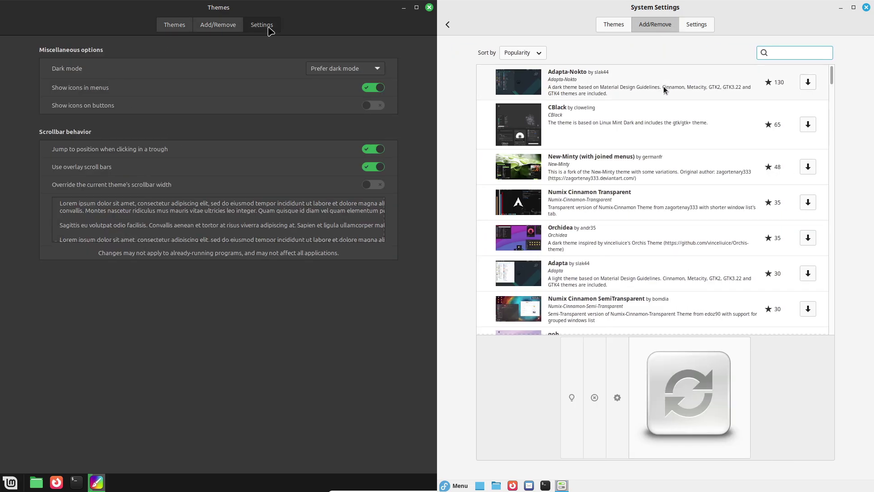
click(304, 68)
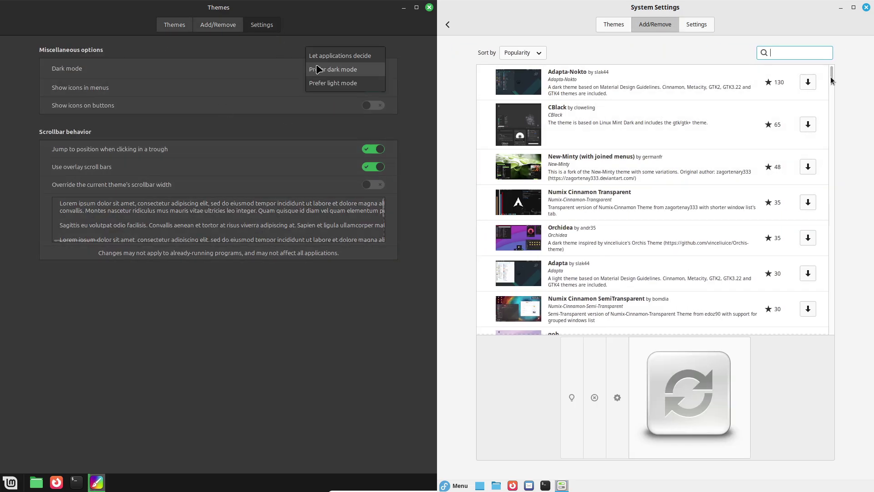
drag(835, 80, 823, 17)
click(325, 84)
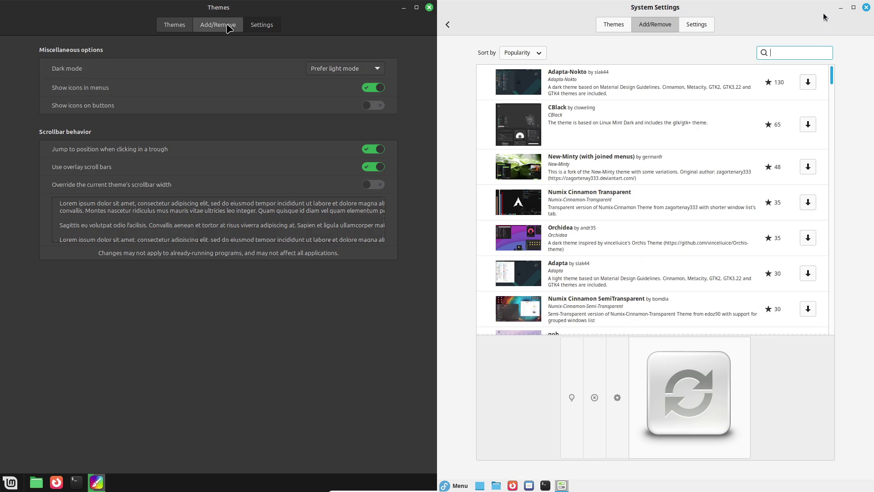
click(619, 29)
click(186, 29)
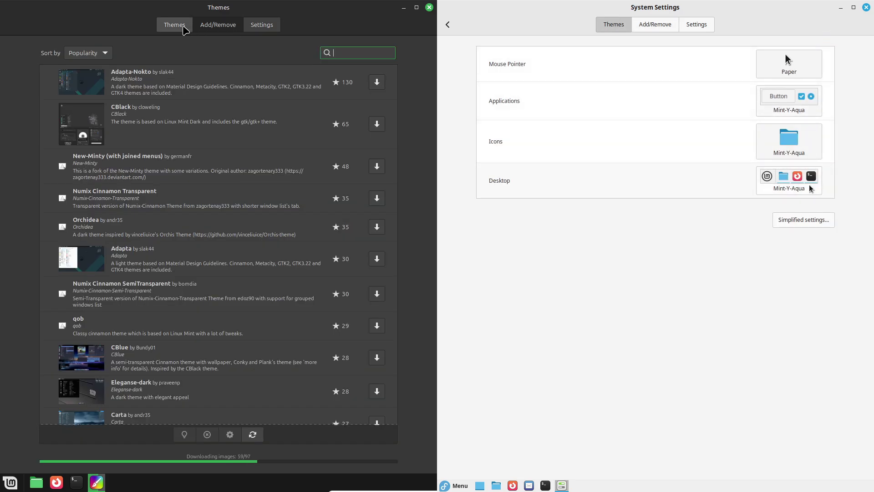
click(794, 182)
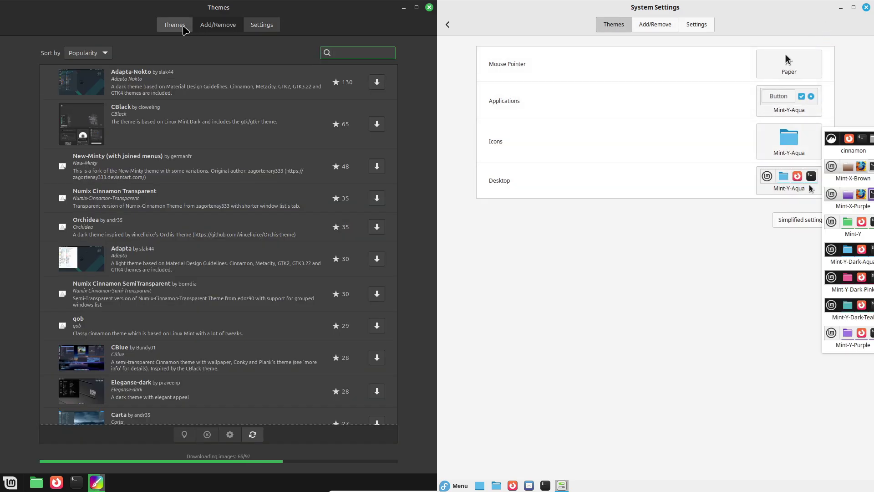
click(794, 152)
click(788, 116)
click(786, 103)
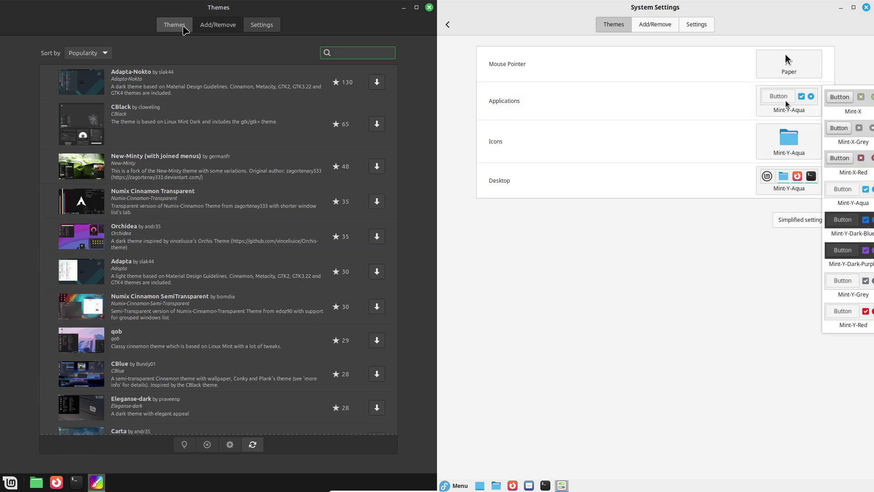
click(782, 74)
click(782, 74)
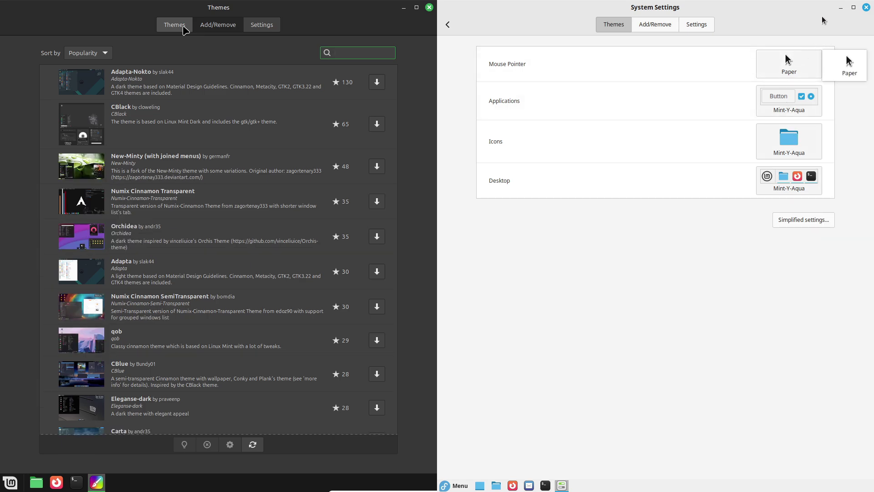
Choose the Light appearance in Linux Mint's simplified theme settings, and close Fedora's System Settings
click(183, 27)
click(669, 25)
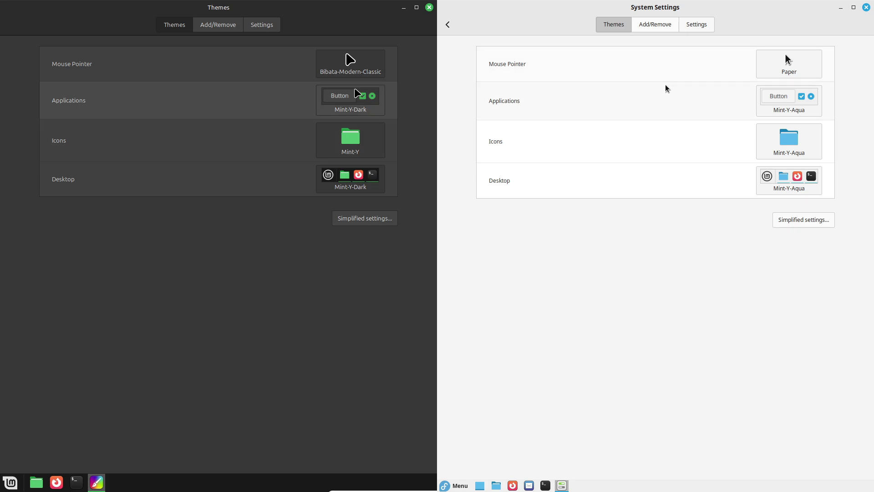
click(655, 24)
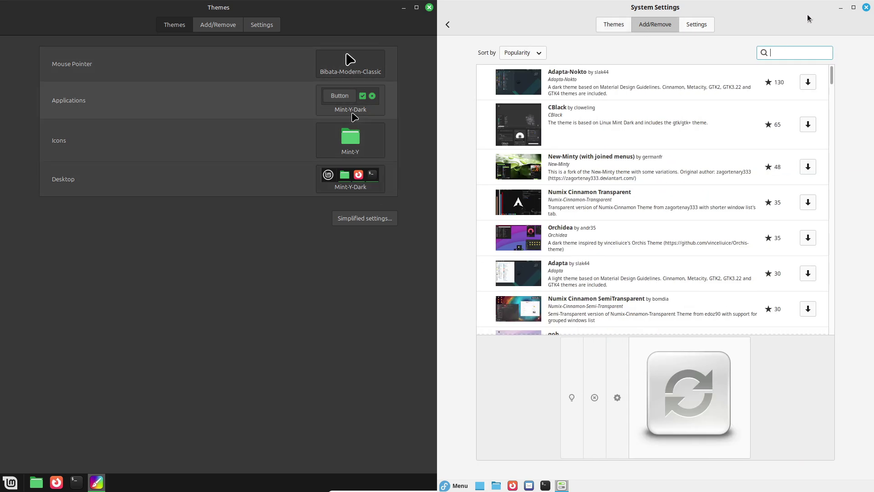
click(363, 217)
click(865, 9)
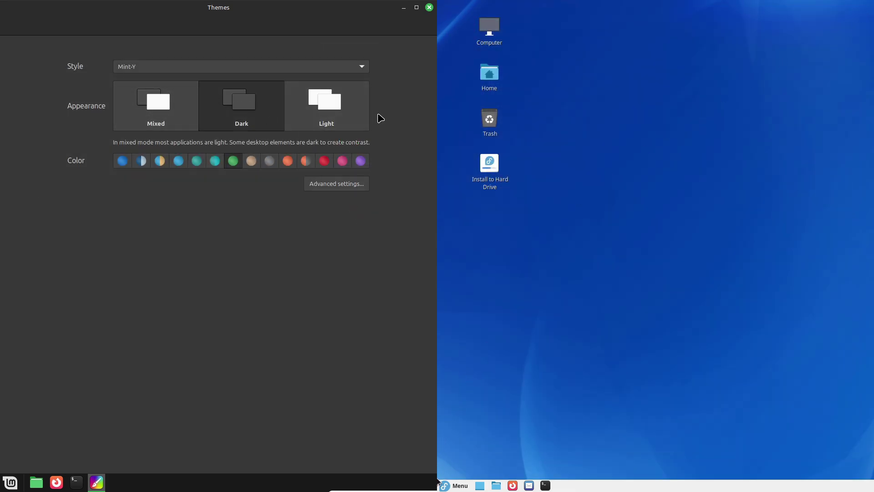
click(312, 115)
Set Linux Mint's theme color to red and close its Themes window, and list the Preferences category in Fedora's application menu
click(453, 485)
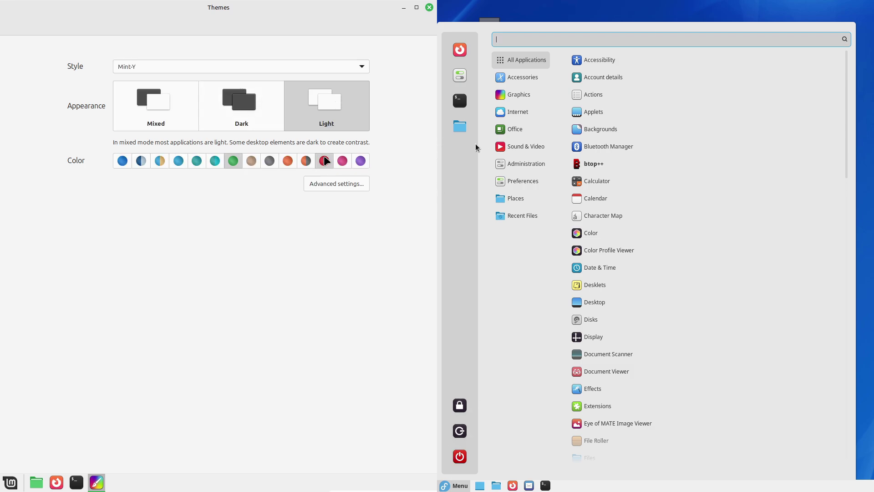
click(505, 146)
click(521, 181)
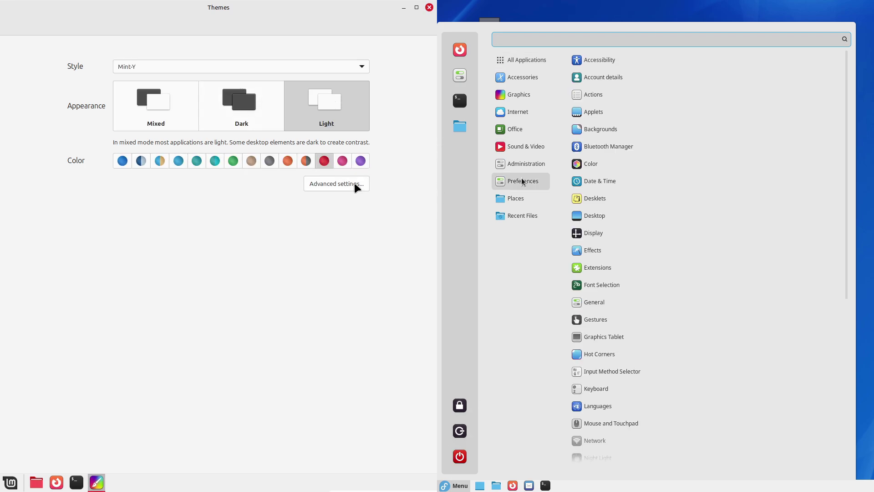
click(429, 8)
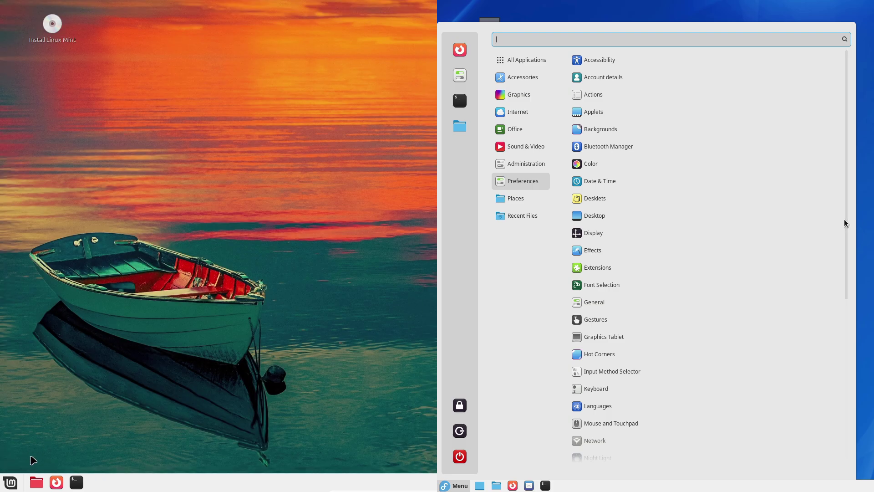
Launch Software Manager on Linux Mint, and look through Fedora's Preferences applications and open Themes
click(12, 482)
scroll(848, 321, down, 3)
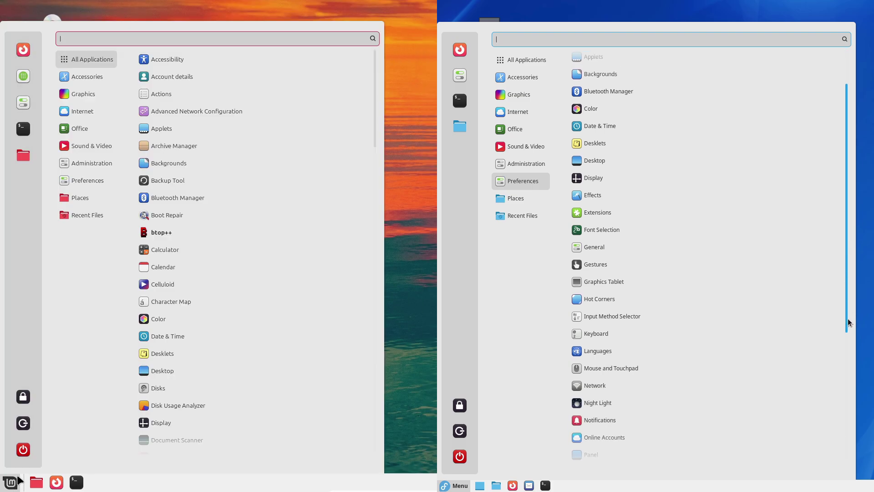
drag(847, 322, 841, 469)
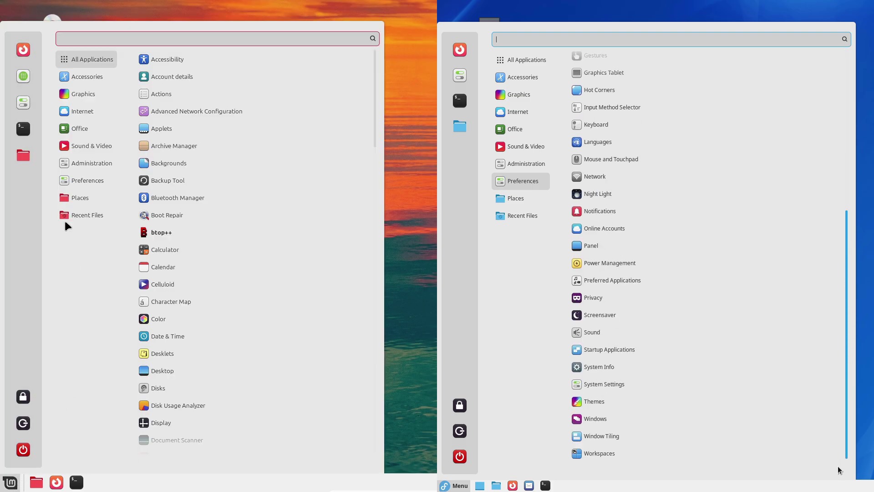
click(27, 82)
click(651, 398)
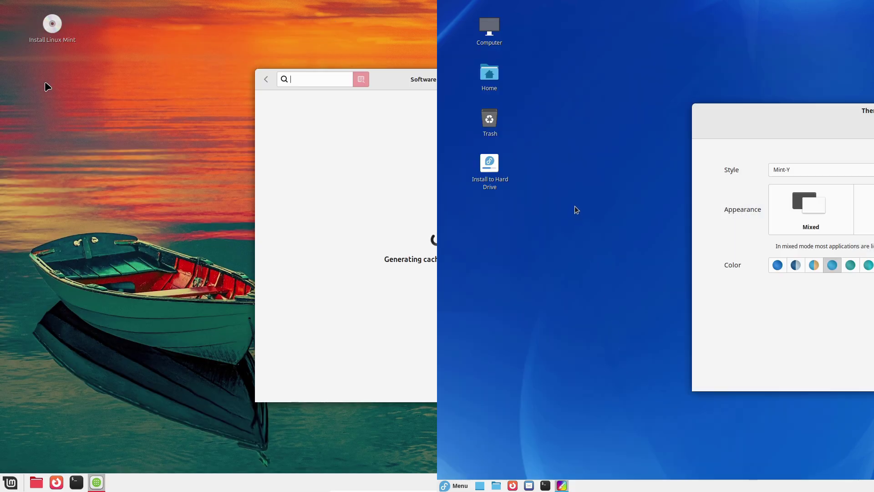
Maximize Linux Mint's Software Manager window, and bring up the context options of Fedora's empty desktop
drag(285, 92, 1, 108)
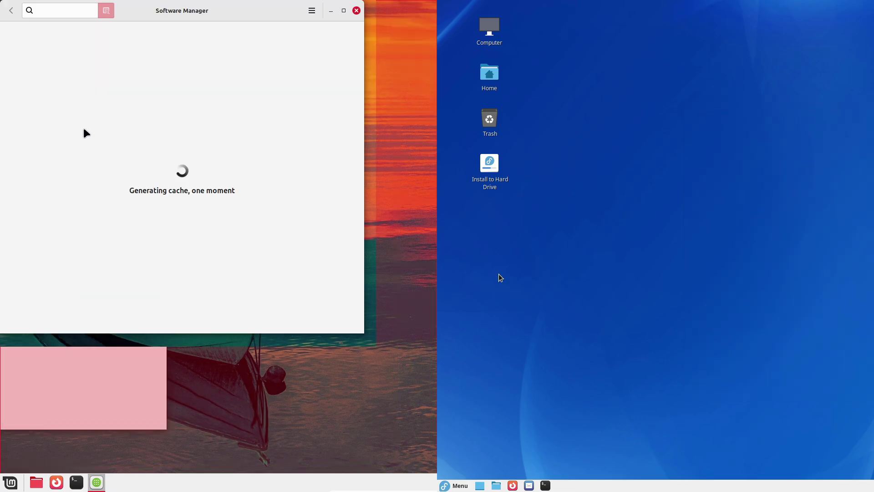
right_click(499, 275)
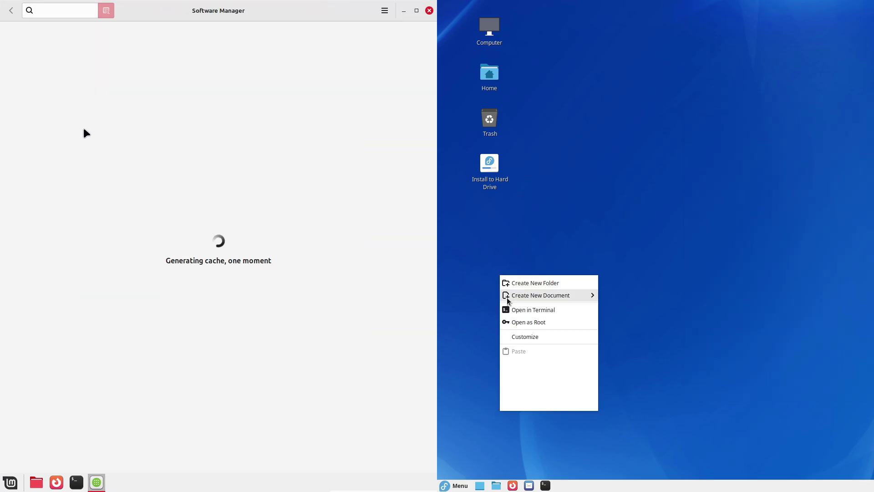
right_click(557, 173)
View Software Manager's About details and highlight its version number, and open Fedora's Backgrounds window
click(381, 14)
click(390, 73)
click(583, 235)
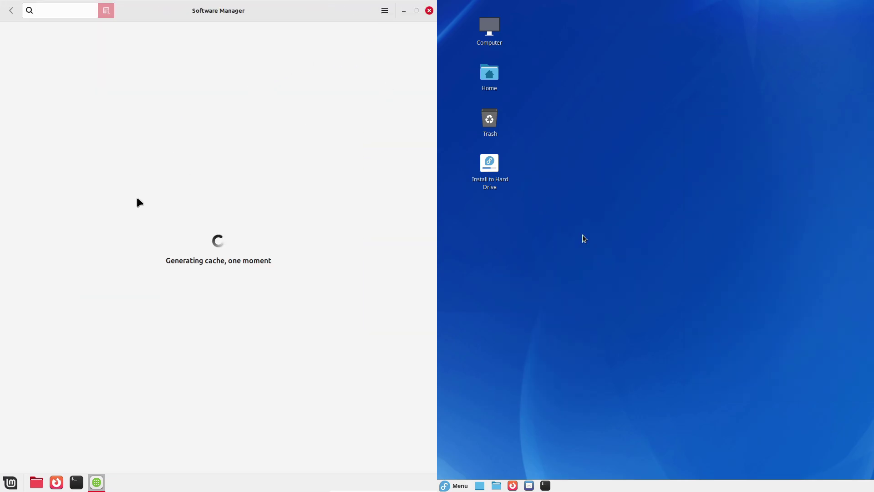
drag(226, 260, 124, 250)
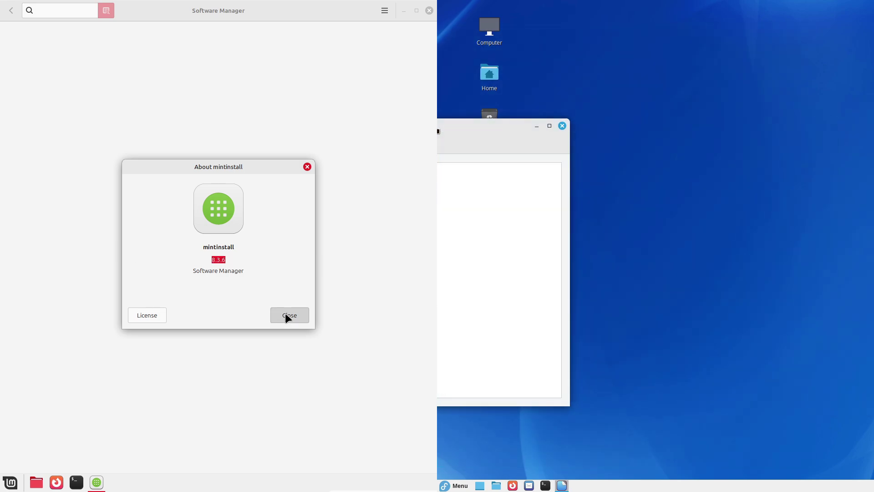
click(285, 313)
Open Software Manager's preferences on Linux Mint, and show the Basic background collection on Fedora
click(390, 10)
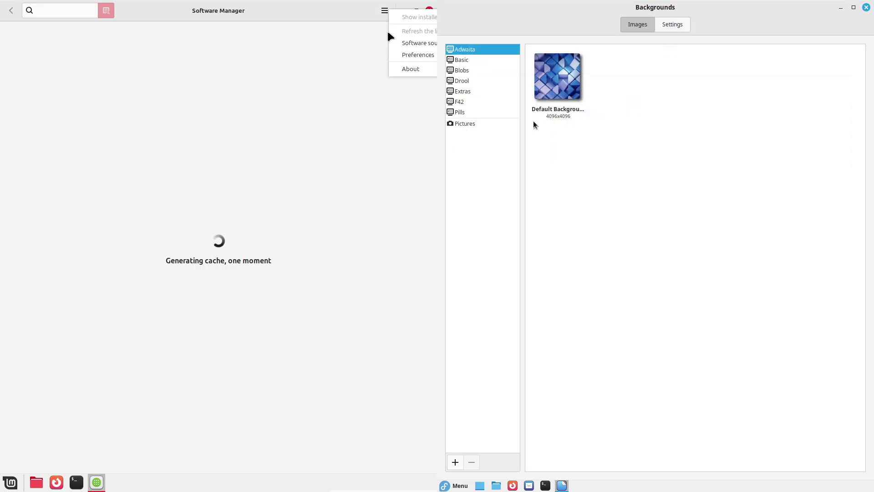
click(397, 55)
click(469, 62)
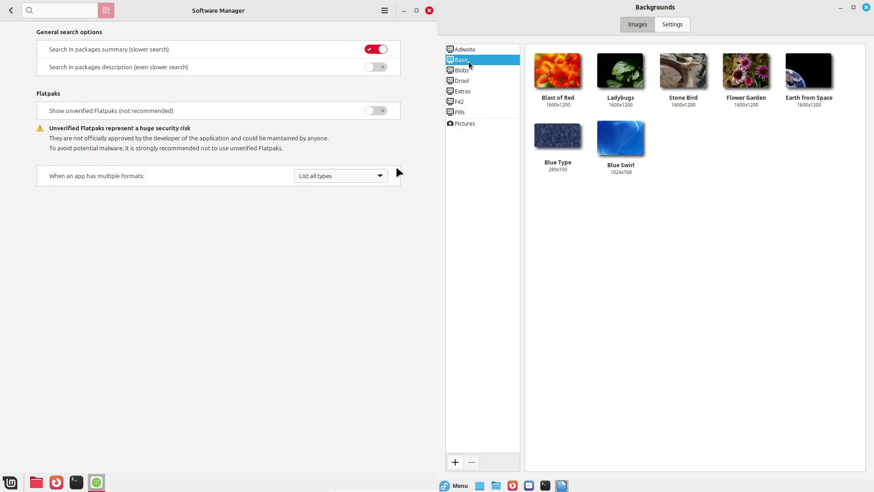
Turn showing unverified Flatpaks on and back off in Linux Mint, and view Fedora's background settings before returning to the images
click(376, 112)
click(381, 112)
click(659, 29)
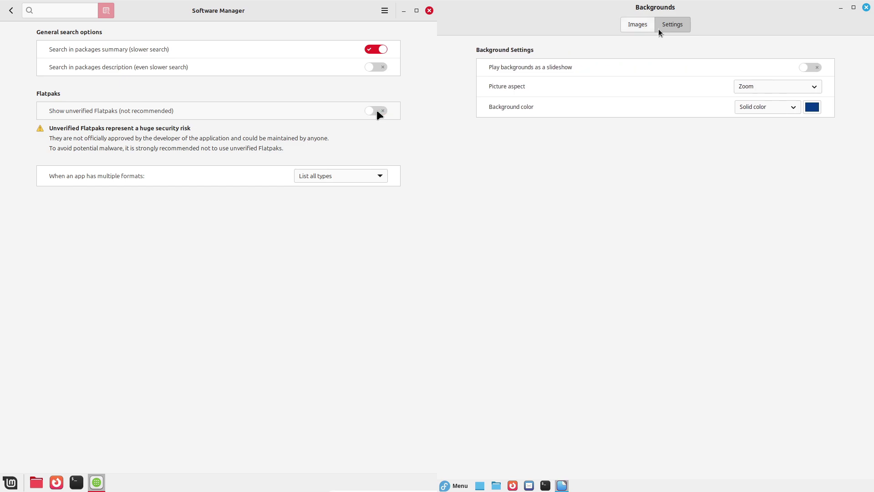
click(638, 26)
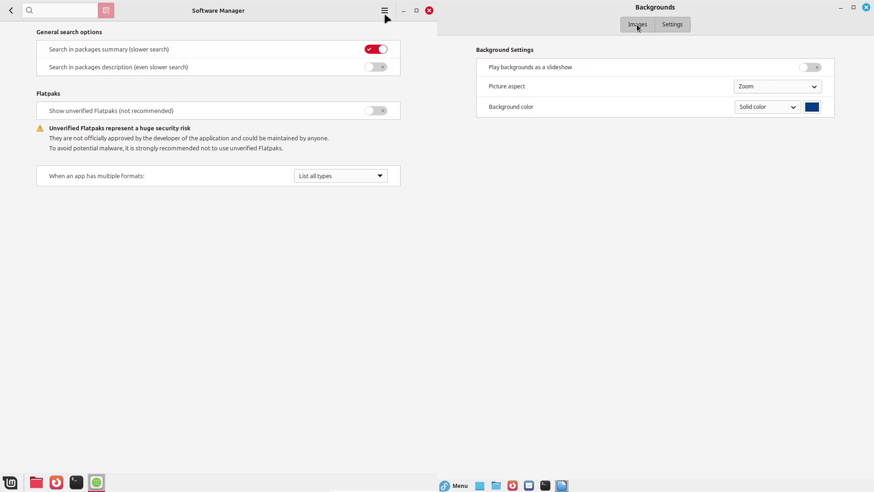
Return to Software Manager's preferences on Linux Mint, and browse Fedora's Pills, F42, Extras, Drool, Blobs and Basic background collections
click(385, 11)
click(486, 112)
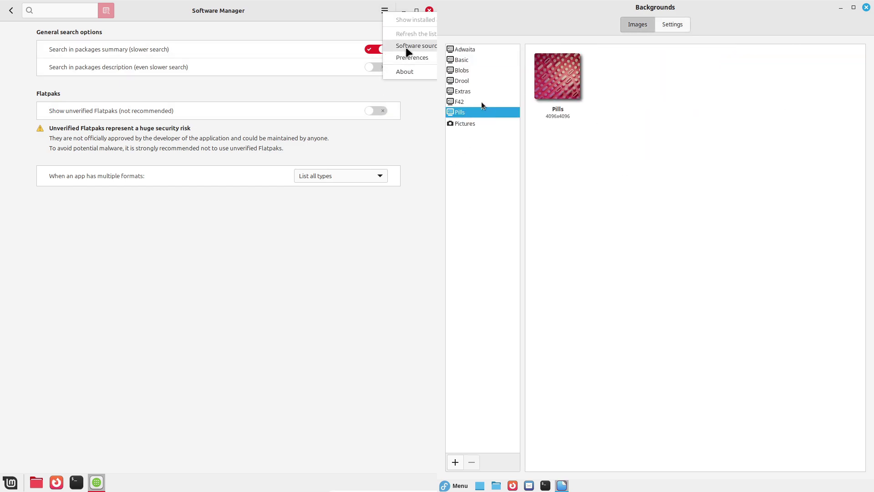
click(482, 102)
click(406, 58)
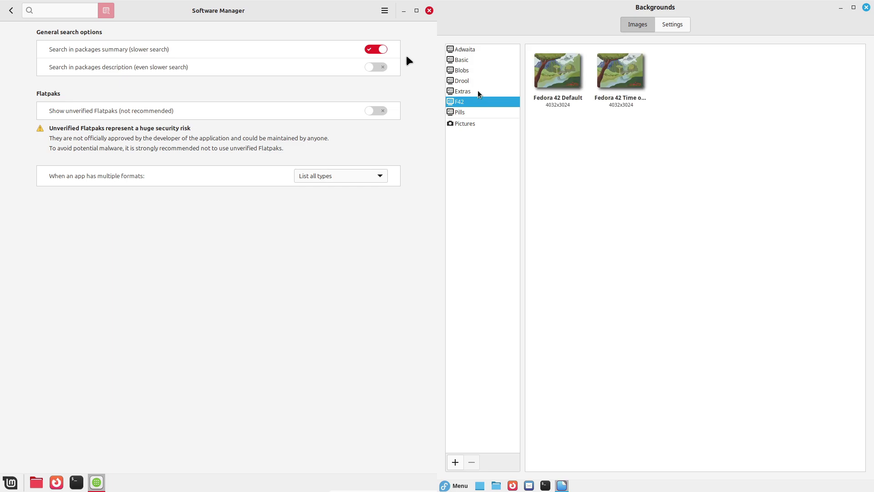
click(477, 90)
click(477, 82)
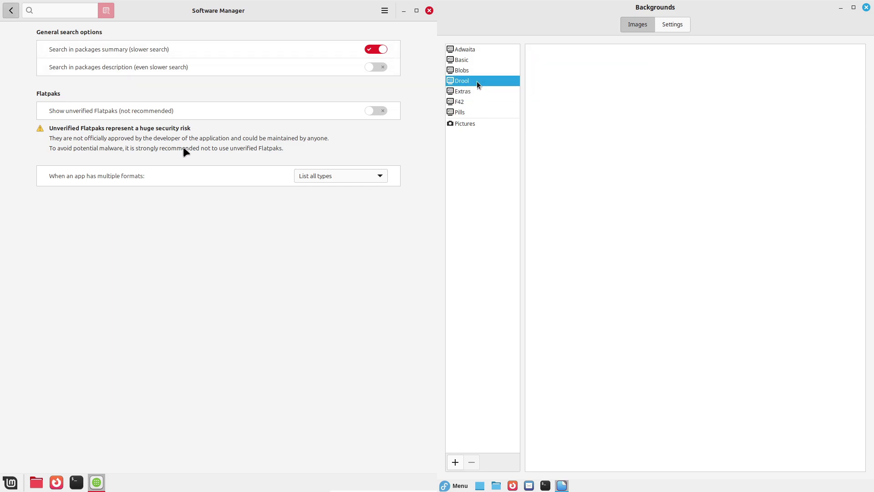
click(475, 70)
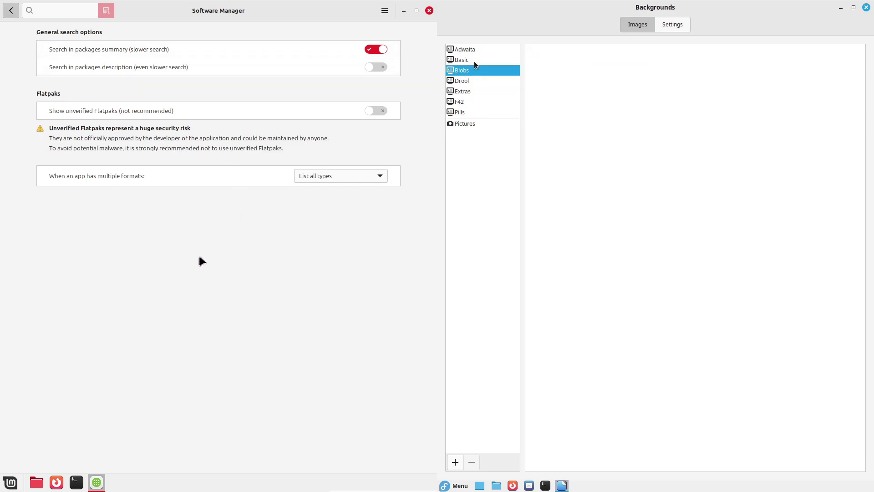
click(474, 61)
Glance at Linux Mint's application list, and revisit Fedora's background collections to set Blast of Red from the Basic collection as the wallpaper
click(10, 482)
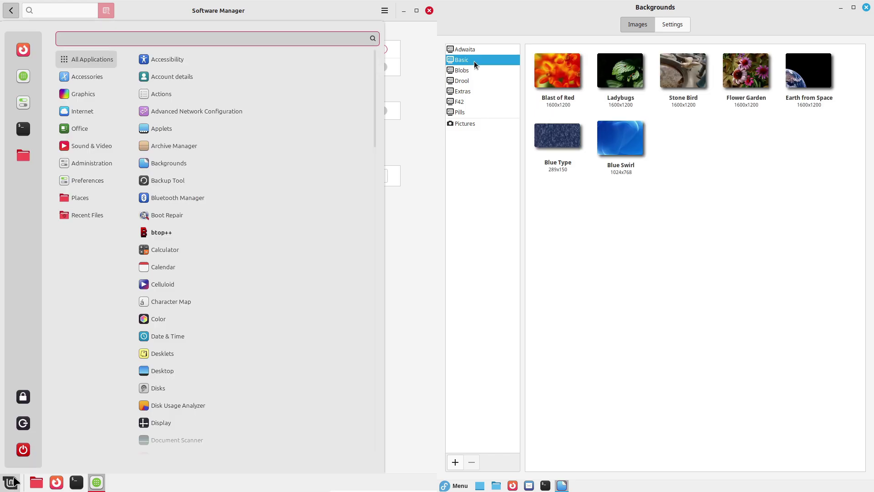
click(420, 95)
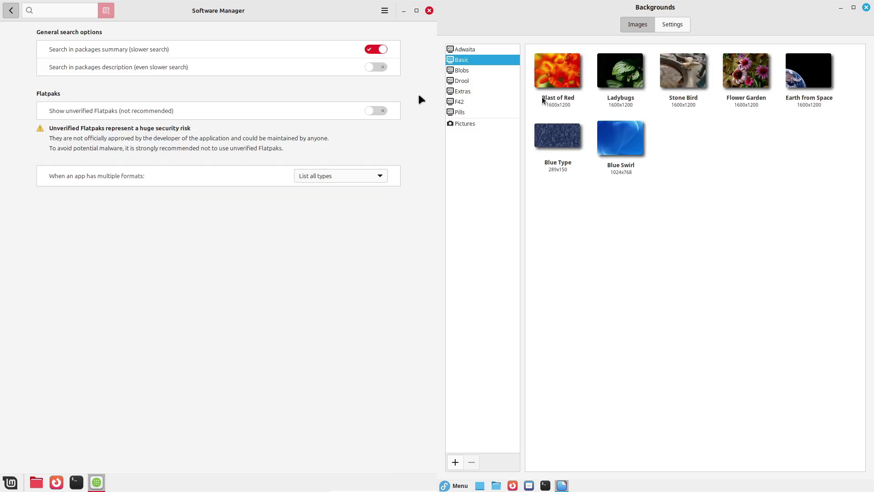
click(483, 113)
click(482, 102)
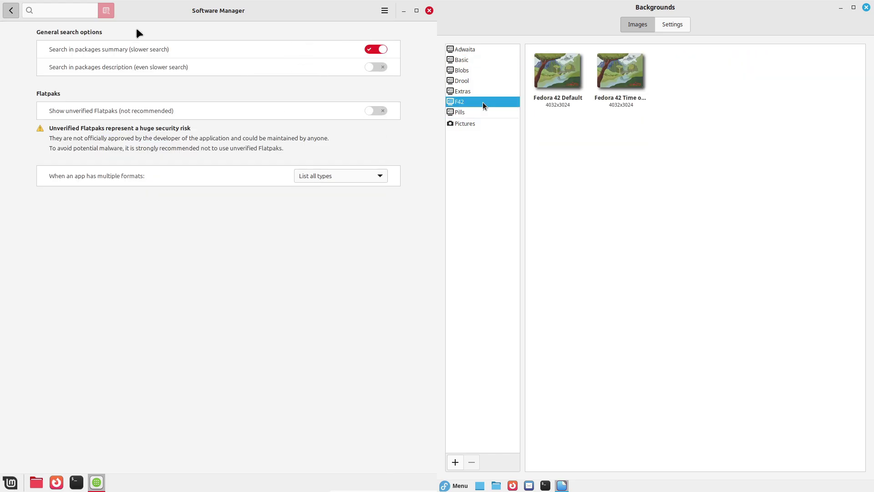
click(481, 90)
click(479, 80)
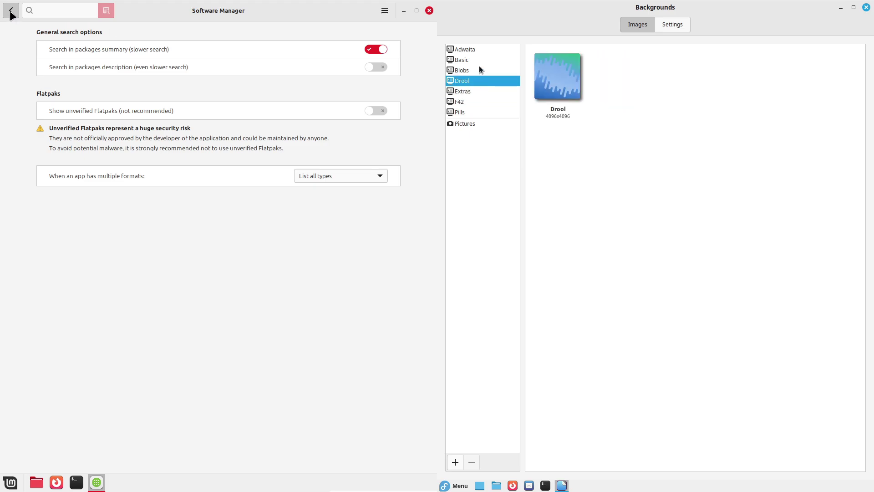
click(479, 69)
click(477, 59)
click(558, 72)
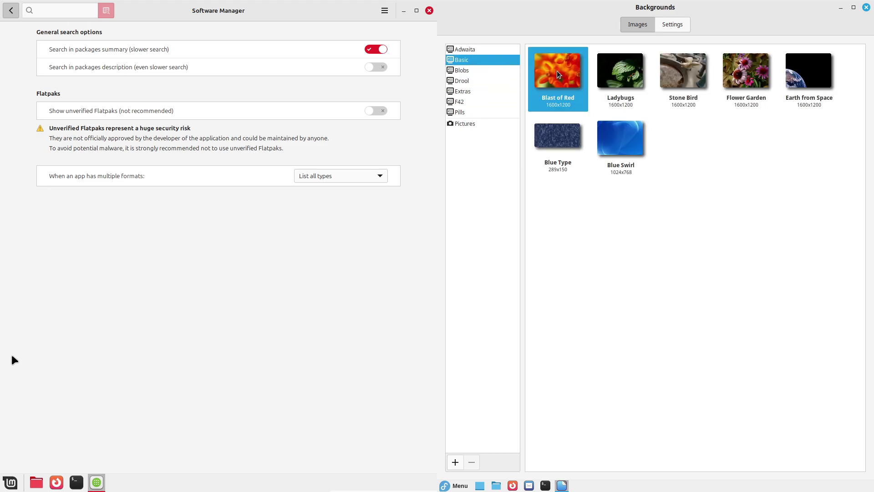
Show Linux Mint's Internet applications, and on Fedora close Backgrounds and launch Software from the Administration applications
click(9, 482)
mouse_move(86, 112)
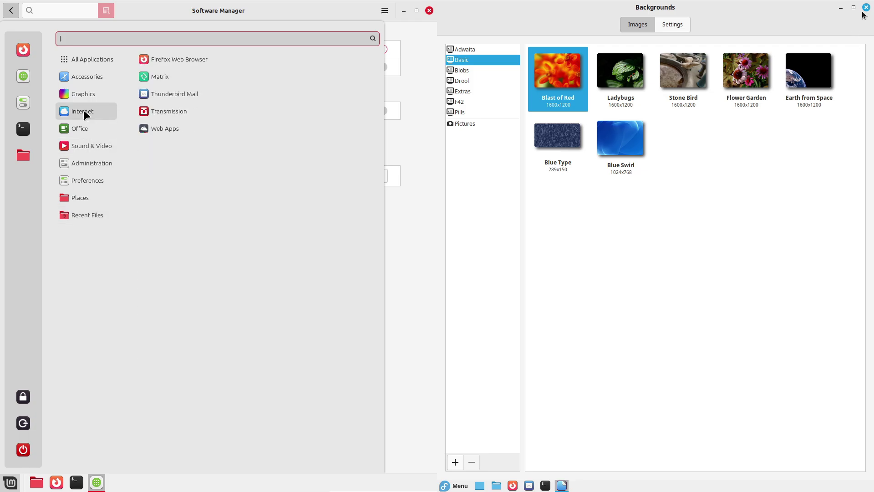
click(865, 8)
click(442, 486)
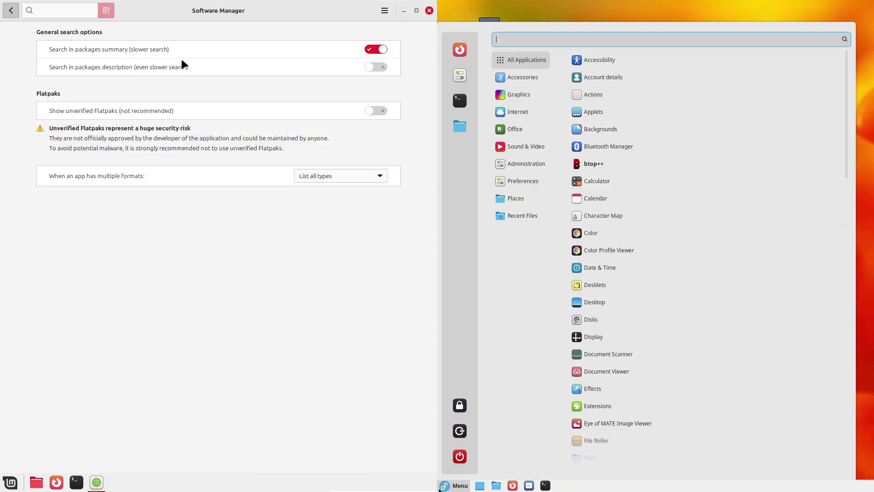
mouse_move(527, 181)
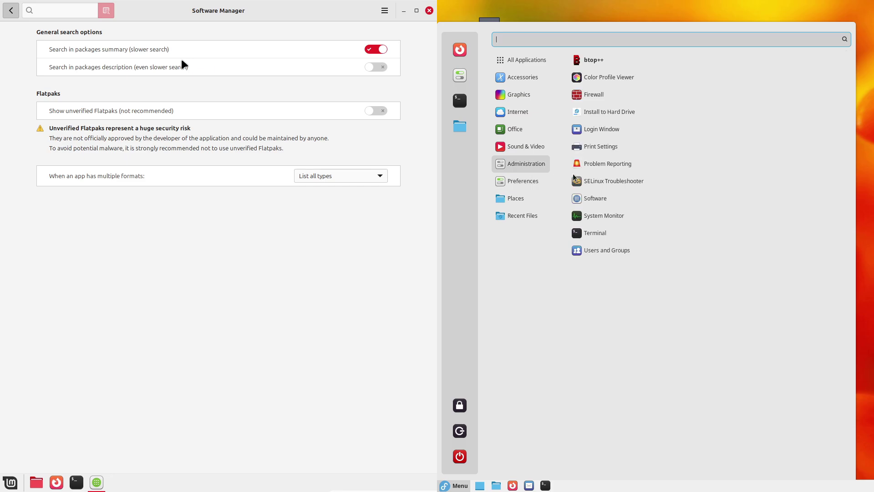
click(599, 202)
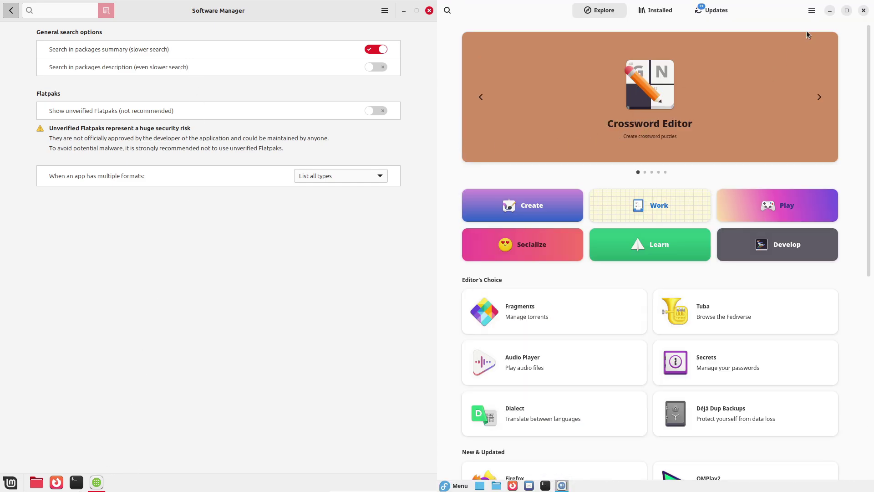
View the About details of Fedora's Software, and show the Preferences and Administration applications on Linux Mint
click(812, 11)
click(11, 482)
click(801, 83)
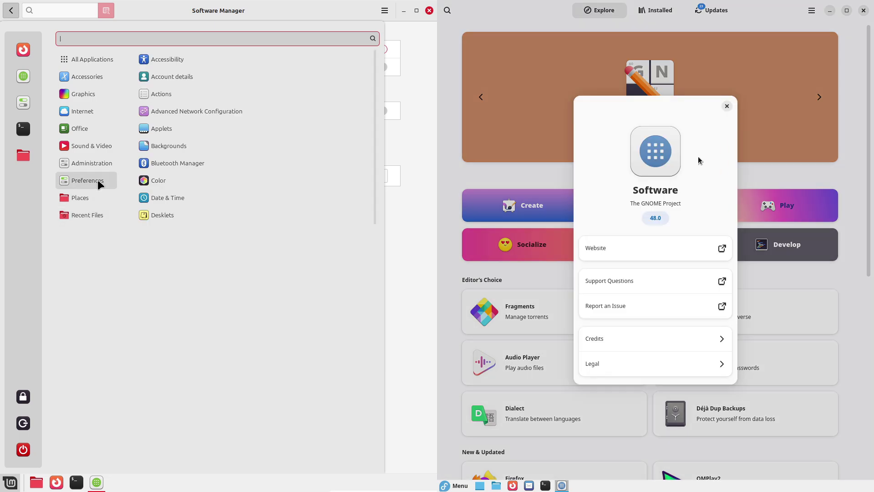
mouse_move(100, 176)
click(726, 107)
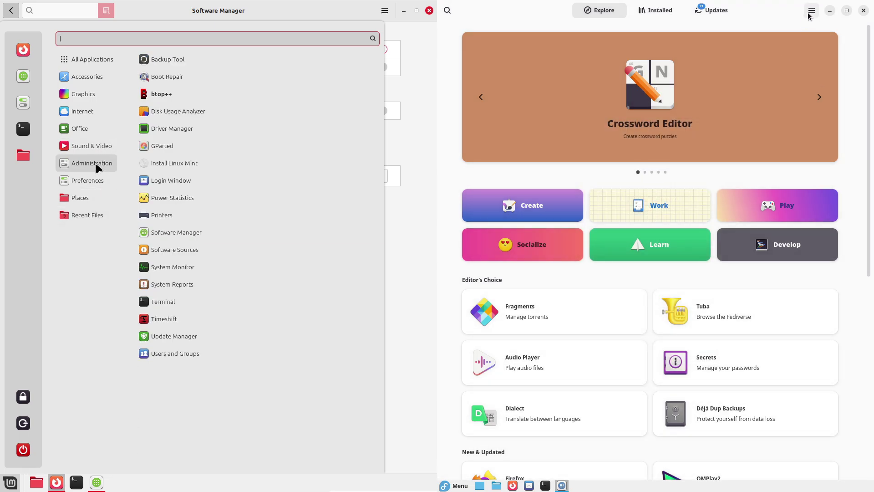
Review Software's preferences on Fedora, including the note about automatic updates, and bring Software Manager back to the front on Linux Mint
click(811, 11)
click(806, 54)
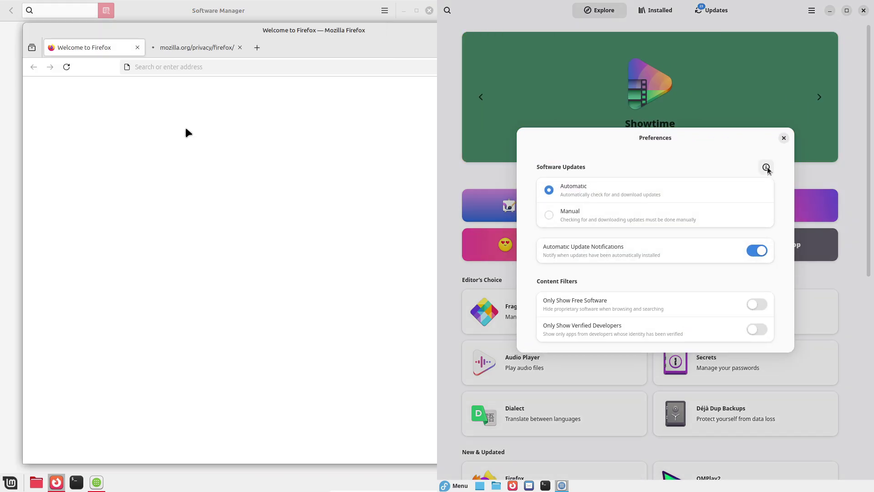
mouse_move(766, 168)
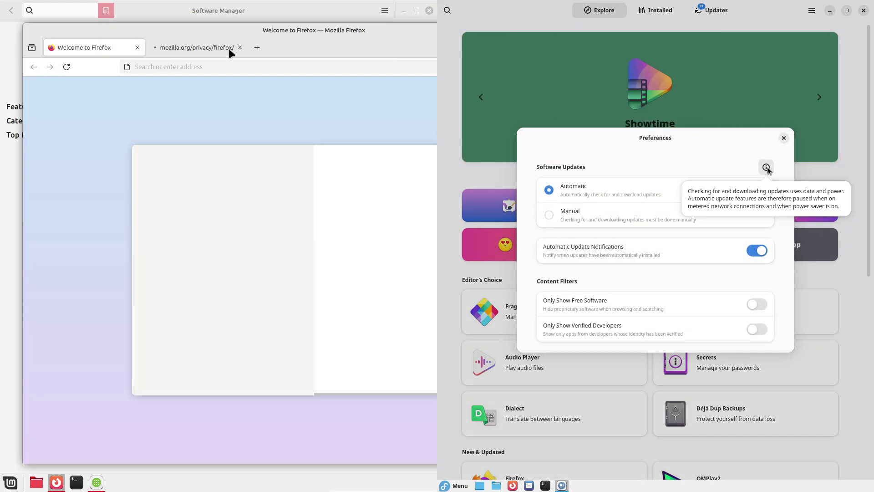
click(231, 12)
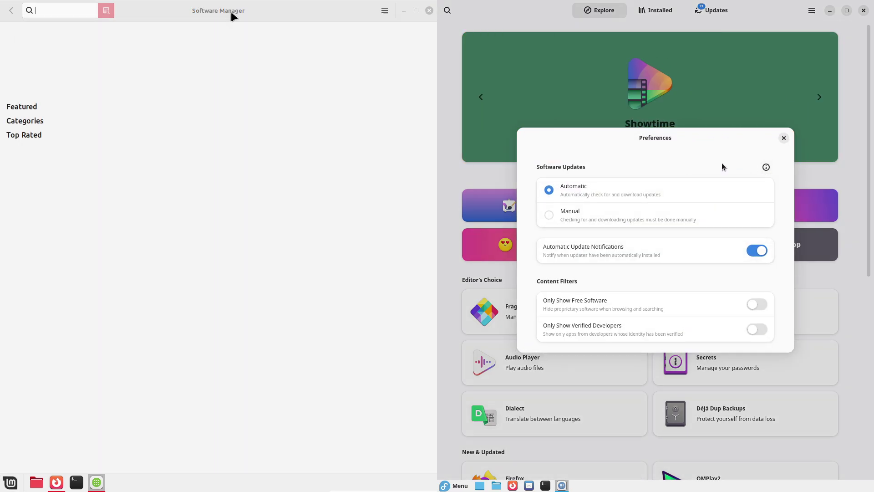
click(783, 139)
Review the Software Repositories list in Fedora's Software, and check Software Manager's About details on Linux Mint
click(811, 10)
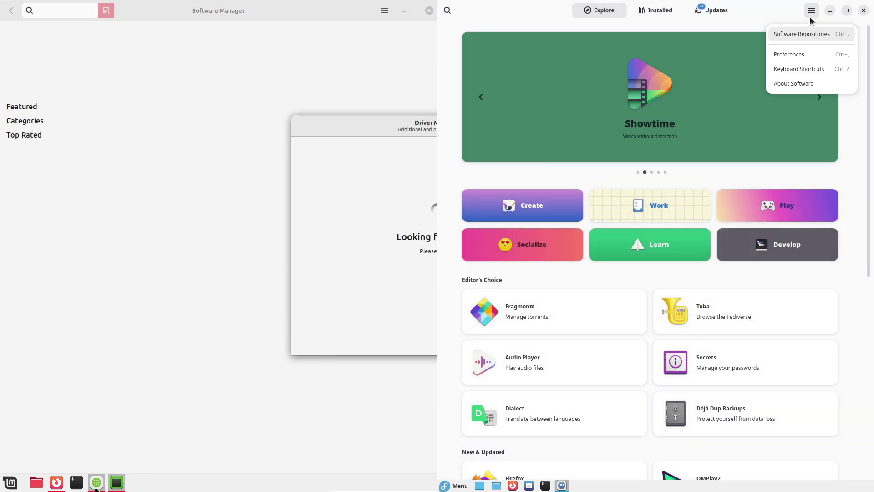
click(810, 30)
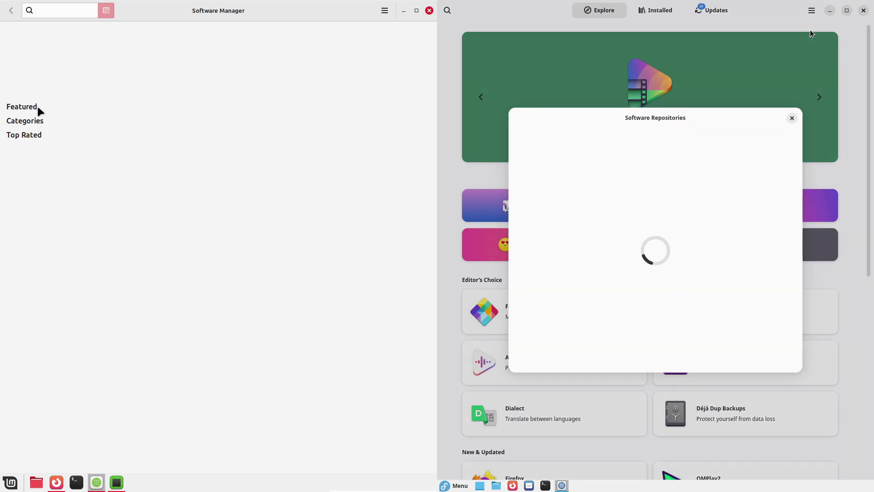
click(384, 12)
click(402, 72)
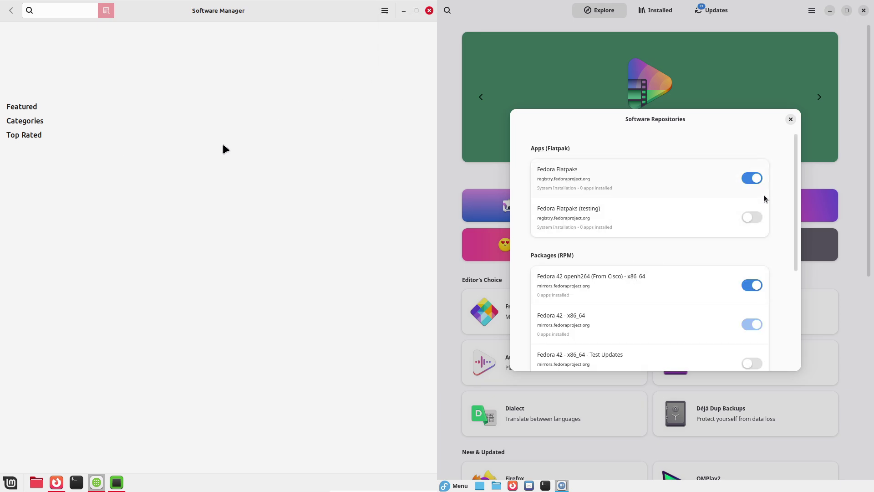
scroll(797, 212, down, 2)
drag(795, 208, 804, 184)
click(296, 312)
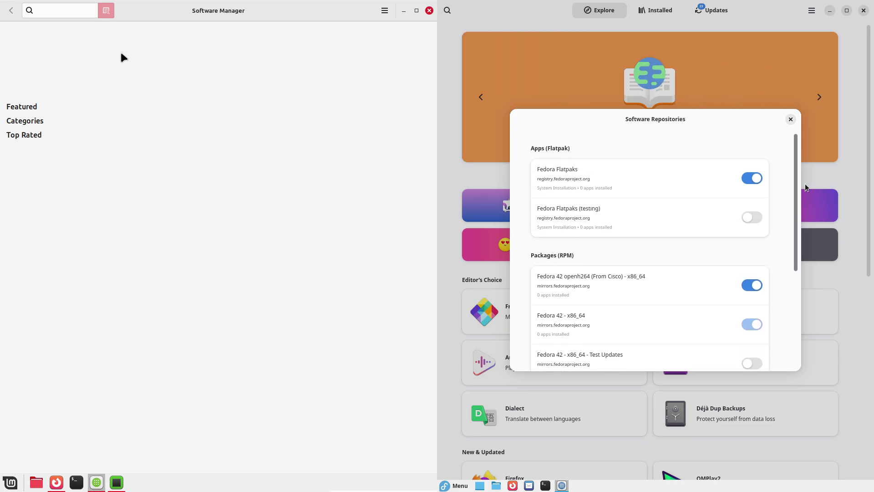
click(791, 120)
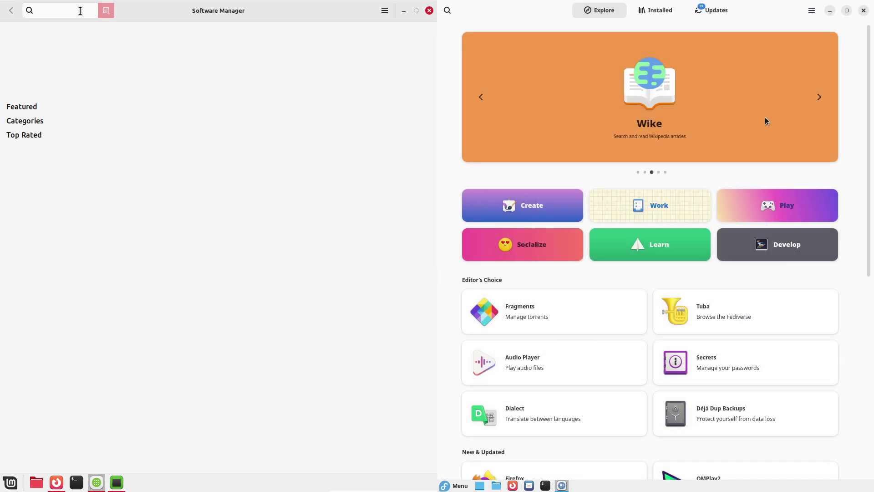
Enter "libreoffice" as the Software Manager search on Linux Mint, and view the installed software and pending updates on Fedora
click(654, 13)
text(li)
text(breo)
drag(865, 93, 858, 447)
text(ffic)
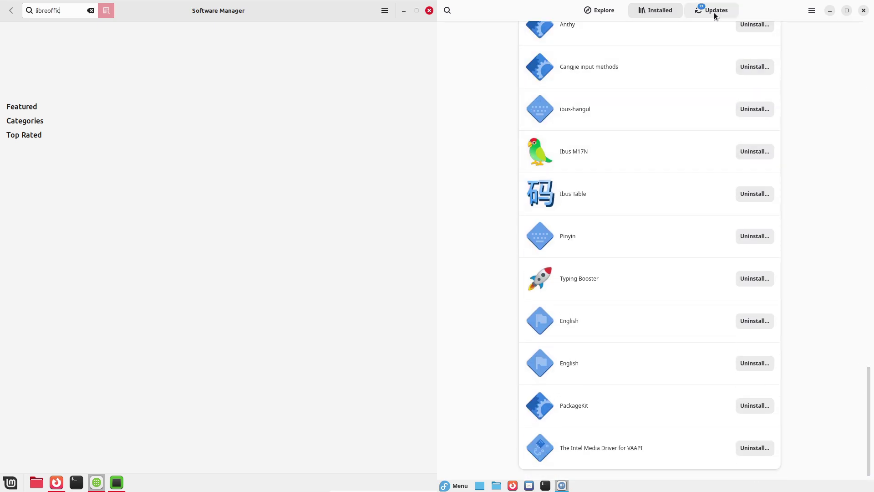
click(715, 11)
text(e)
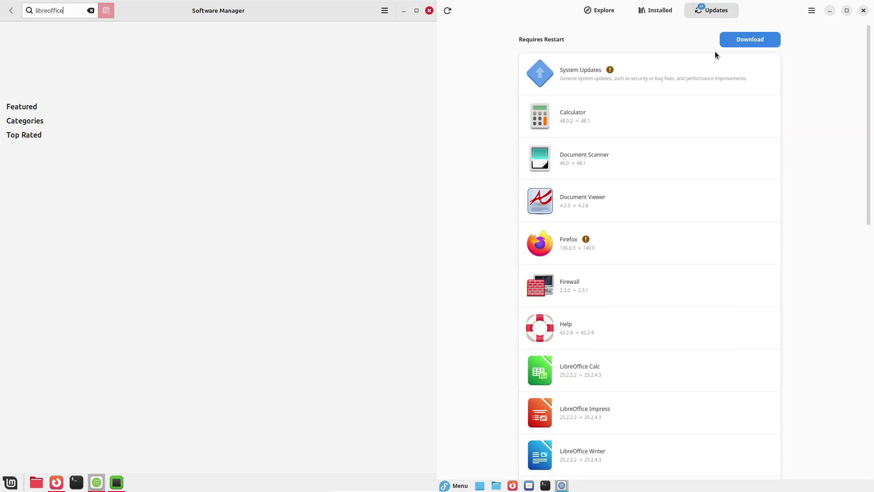
Look through the whole System Updates package list on Fedora, and move the Driver Manager window further onto Linux Mint's visible screen
click(711, 78)
drag(434, 123, 203, 119)
drag(795, 139, 811, 367)
Load about:support in Firefox on Linux Mint, and on Fedora close the System Updates details and return to Software's Explore page
click(141, 45)
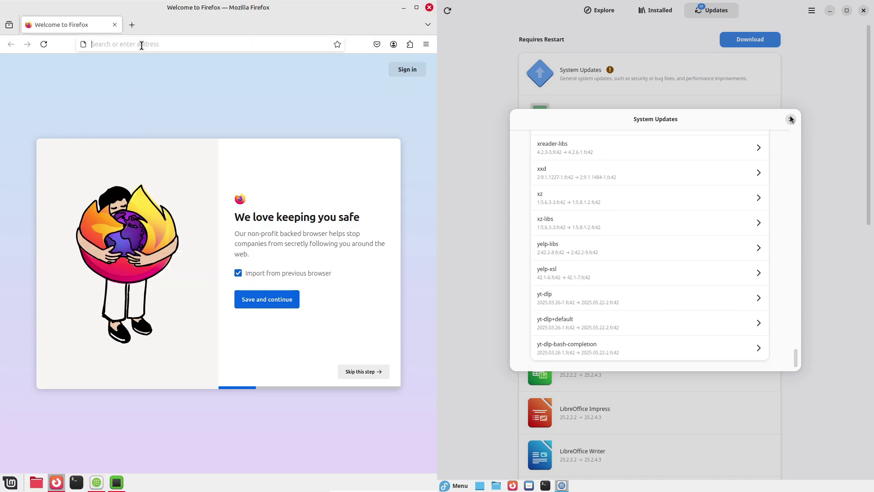
click(791, 119)
text(about:)
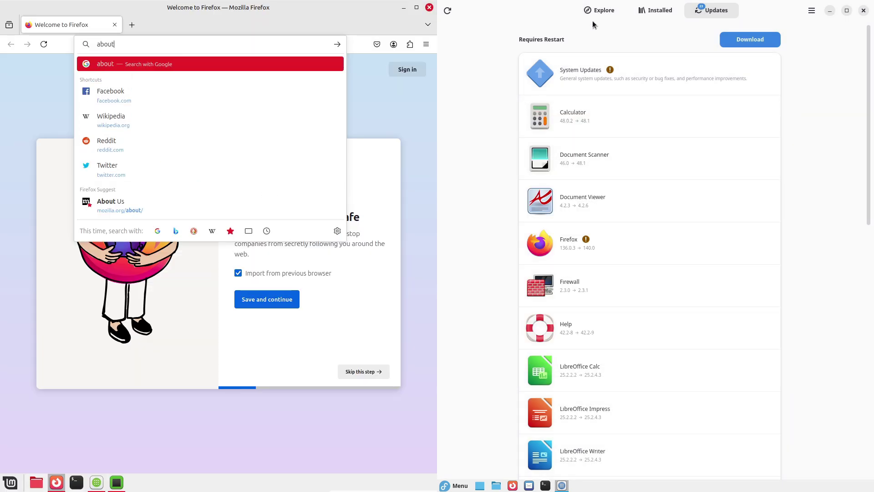
click(593, 17)
text(support)
key(Return)
View the installation sources offered for Fragments on Fedora, and highlight the Application Basics details in Linux Mint's Firefox
click(556, 322)
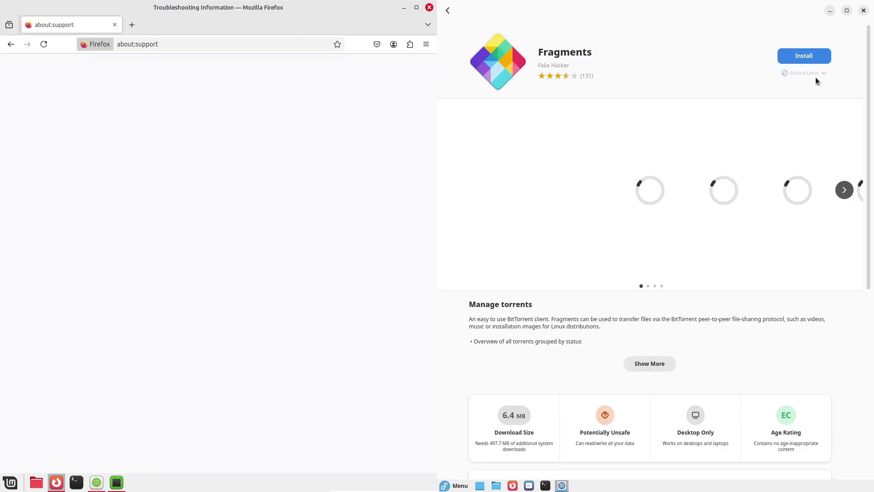
click(815, 75)
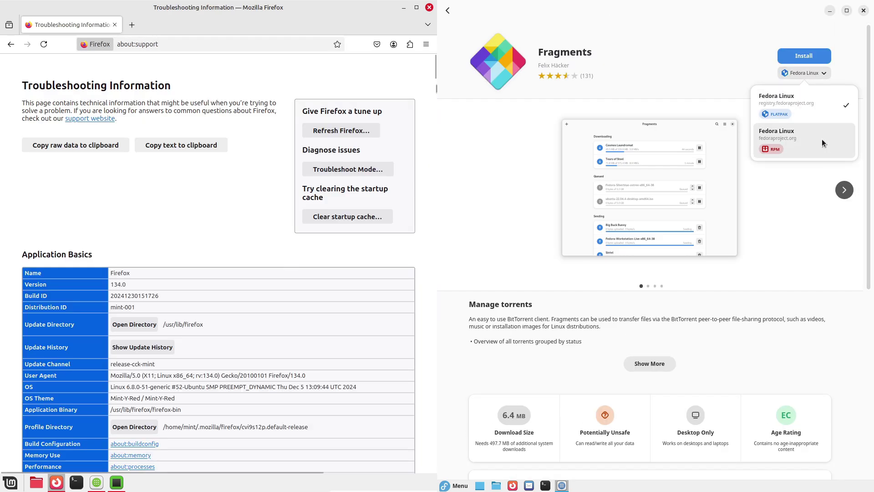
scroll(334, 185, down, 5)
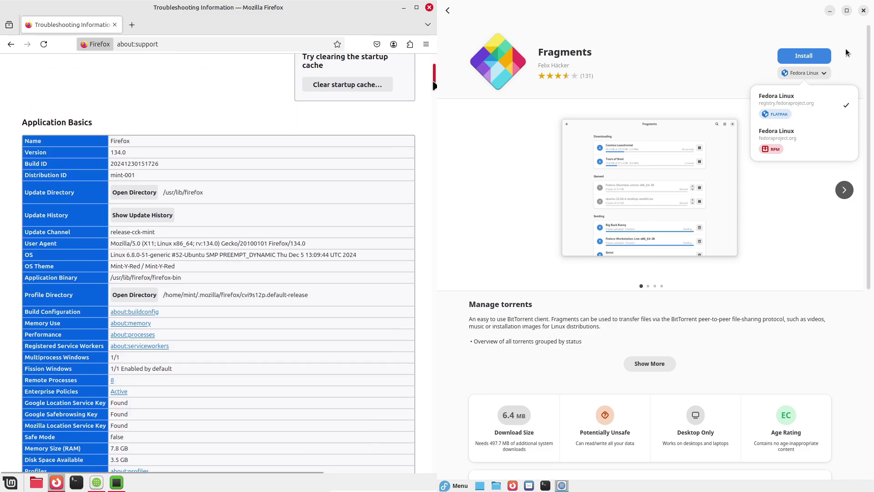
click(846, 52)
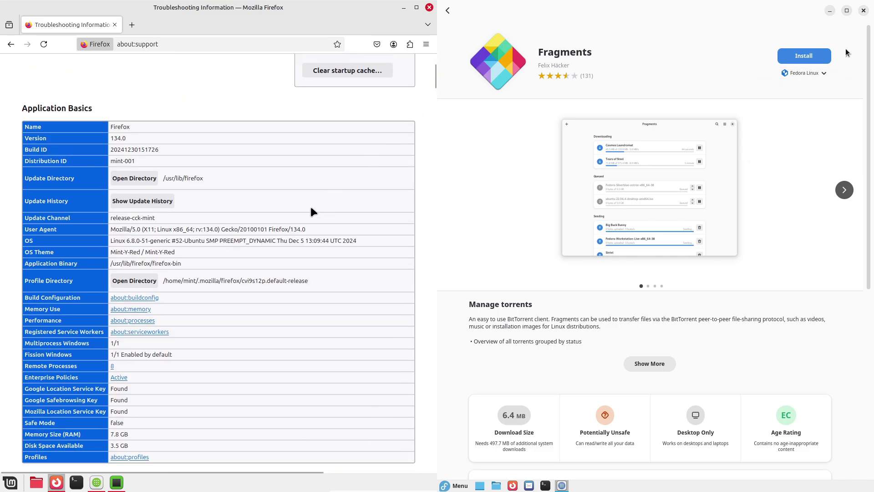
click(448, 11)
drag(869, 189, 867, 363)
drag(159, 181, 207, 258)
View Audacity's installation sources on Fedora before closing Software, and move on to the graphics details of about:support on Linux Mint
click(597, 234)
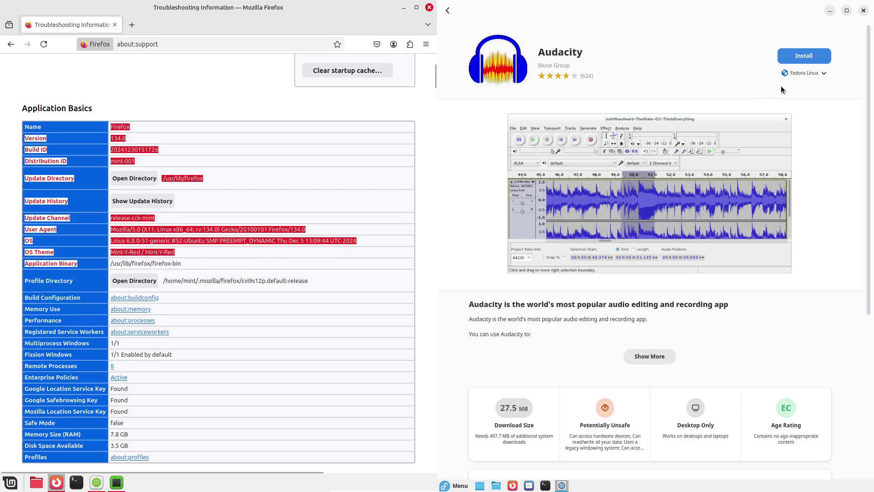
click(804, 73)
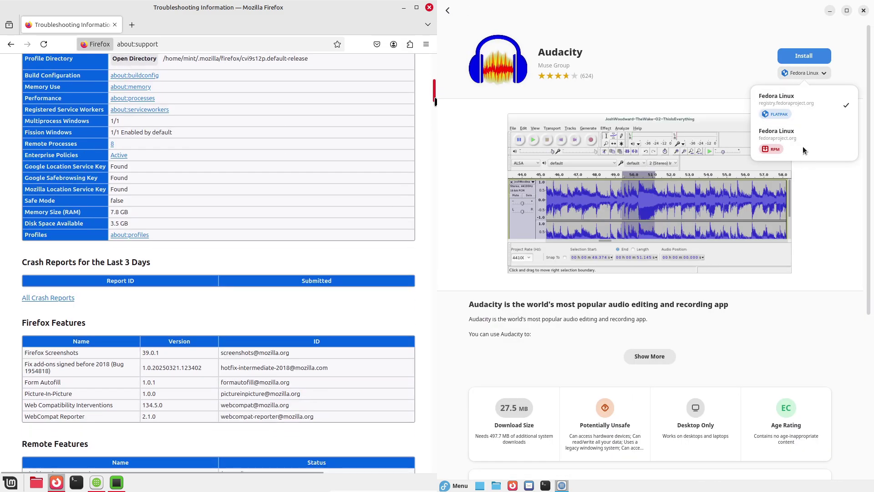
click(854, 82)
drag(436, 108, 422, 269)
click(863, 10)
Open the panel settings and the Applets window from Fedora's panel
right_click(562, 485)
click(550, 365)
right_click(574, 483)
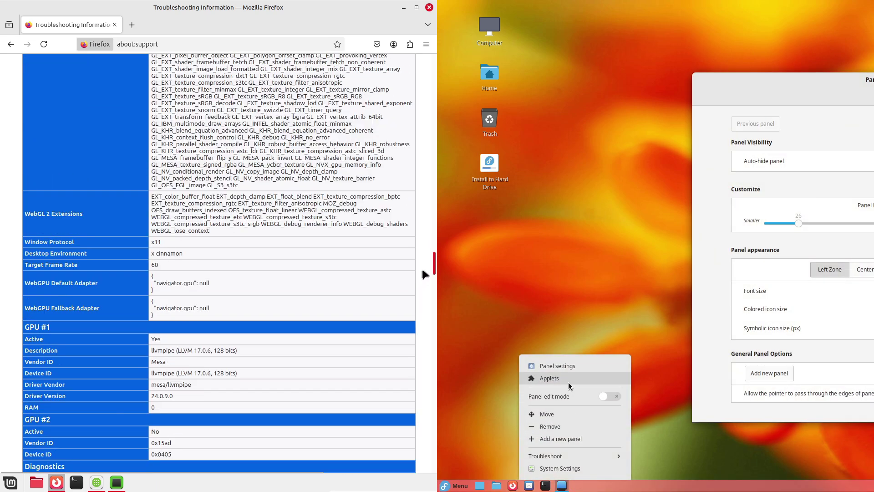
click(568, 381)
Highlight the GPU #1 details in Linux Mint's Firefox, and arrange Fedora's settings windows so that the Panel settings fill the screen
drag(152, 269, 225, 400)
drag(432, 265, 433, 277)
drag(530, 122, 448, 118)
drag(433, 277, 433, 277)
drag(448, 119, 437, 129)
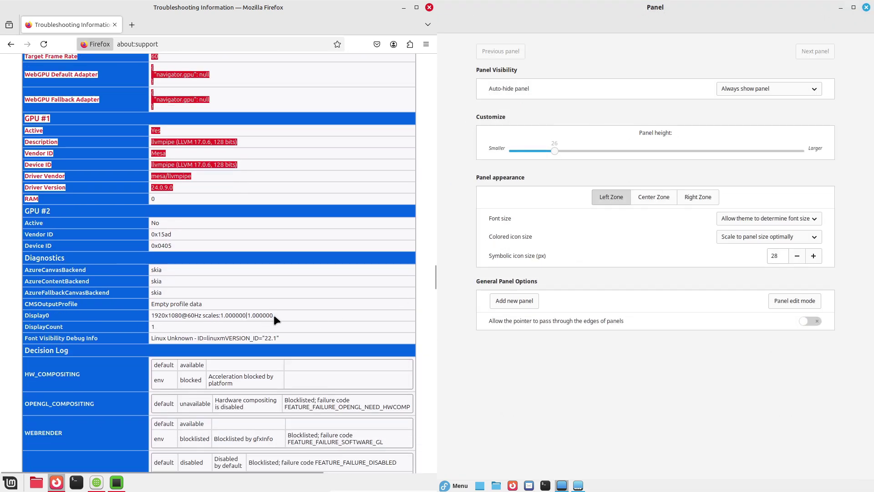
Highlight the Display0 value in Linux Mint's Firefox and return to the start of about:support
drag(275, 320, 176, 314)
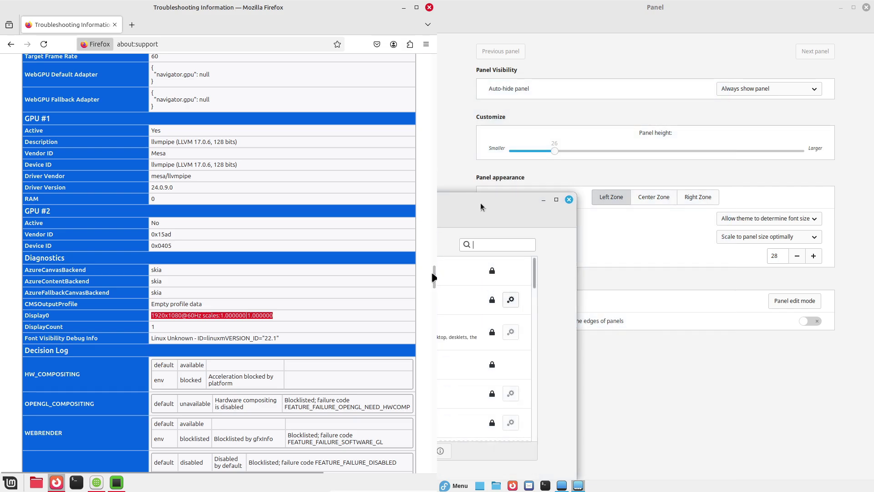
drag(435, 277, 407, 53)
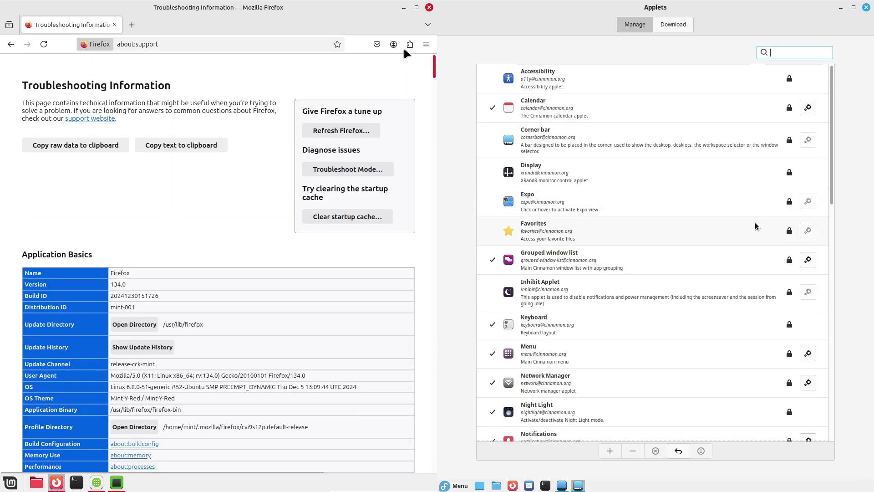
Search the web for linux mint in Linux Mint's Firefox, and view the installed and downloadable applets on Fedora
click(219, 40)
drag(833, 149, 837, 401)
text(linux)
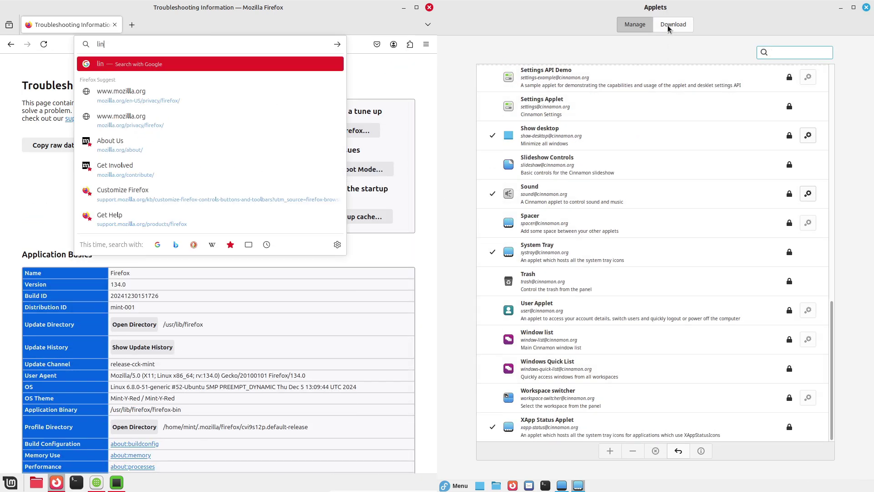
click(672, 24)
text(mint)
key(Return)
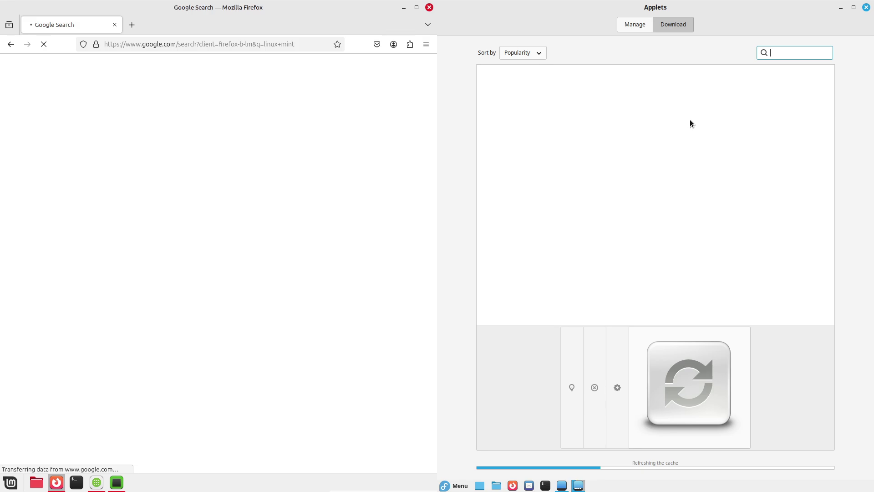
Open Software Sources and Audacity's page from Linux Mint's Software Manager, and revisit Fedora's Panel settings and managed applets
click(98, 479)
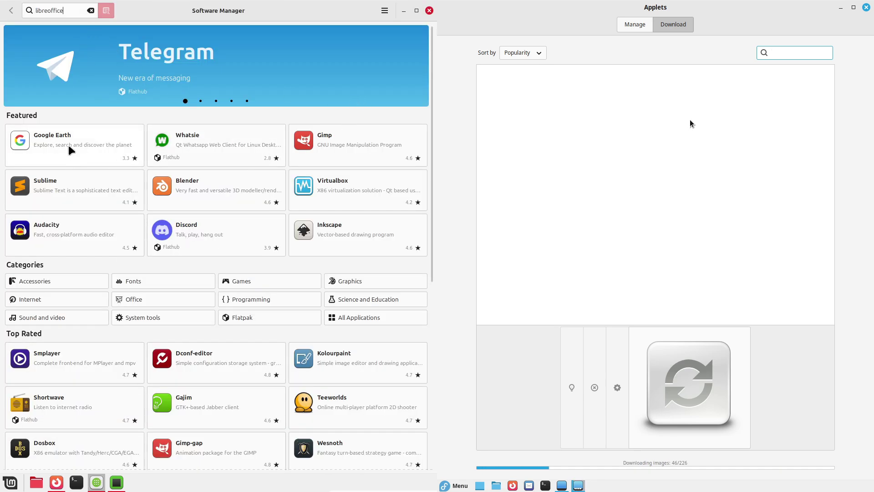
click(384, 12)
click(562, 486)
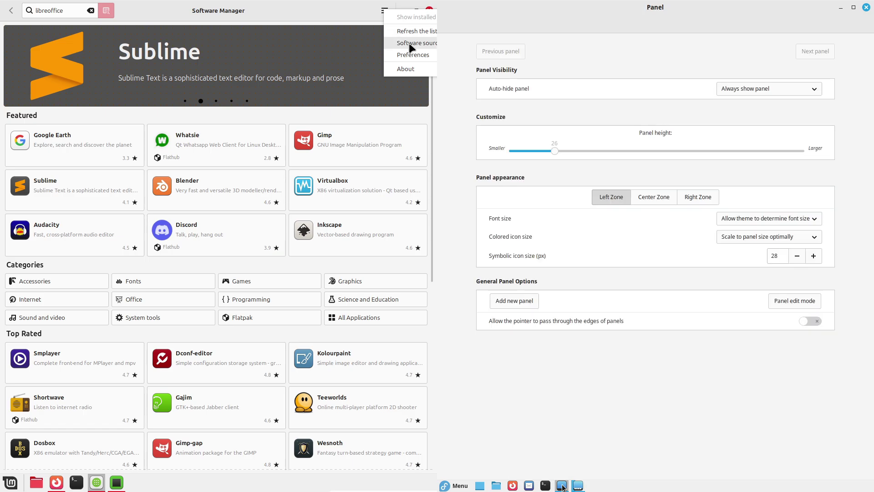
click(410, 45)
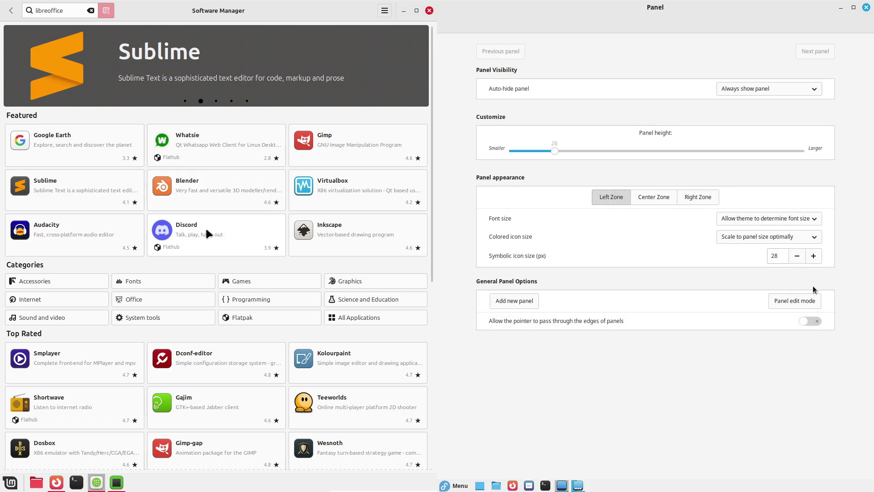
click(80, 248)
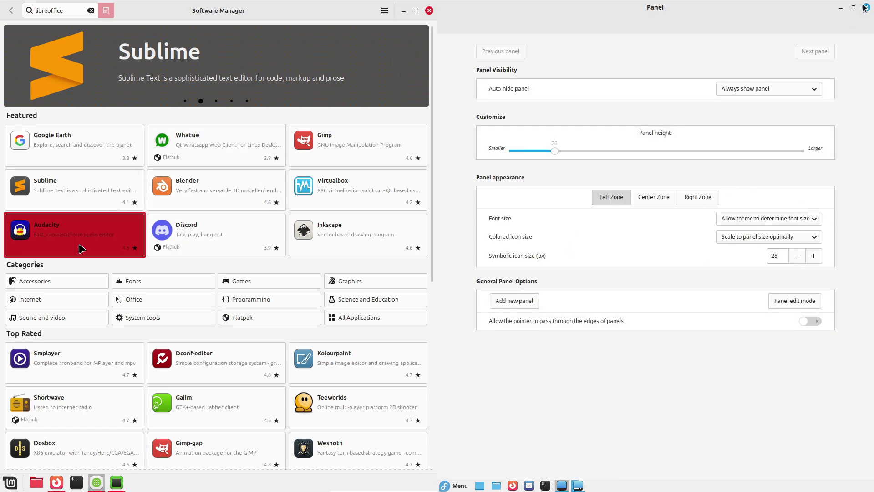
click(635, 24)
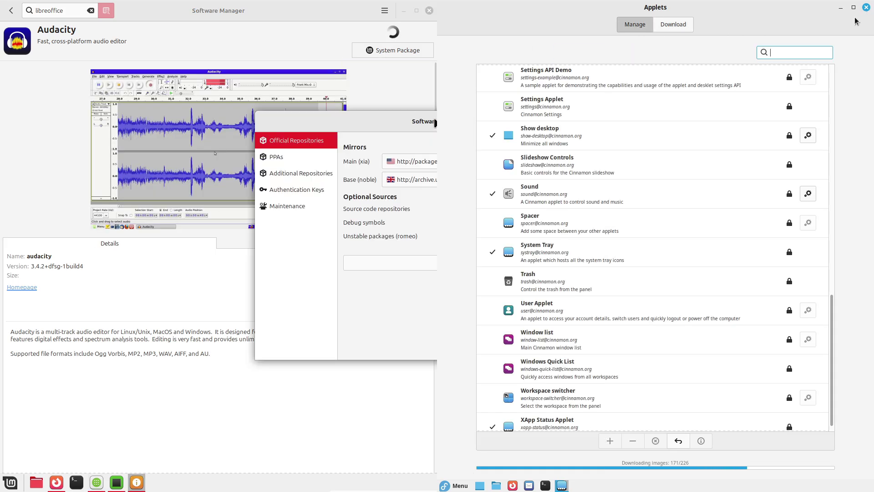
Review the PPAs, additional repositories, authentication keys and maintenance options in Linux Mint's Software Sources before closing it
drag(436, 122, 206, 117)
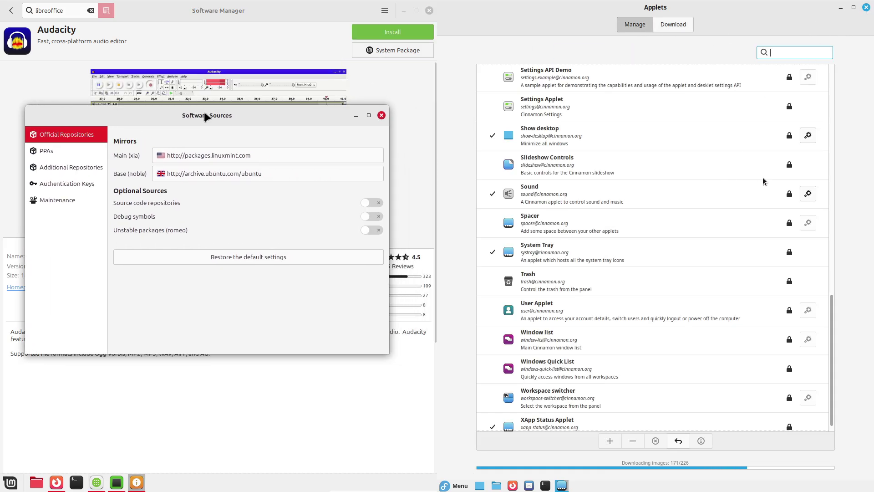
click(93, 153)
click(87, 169)
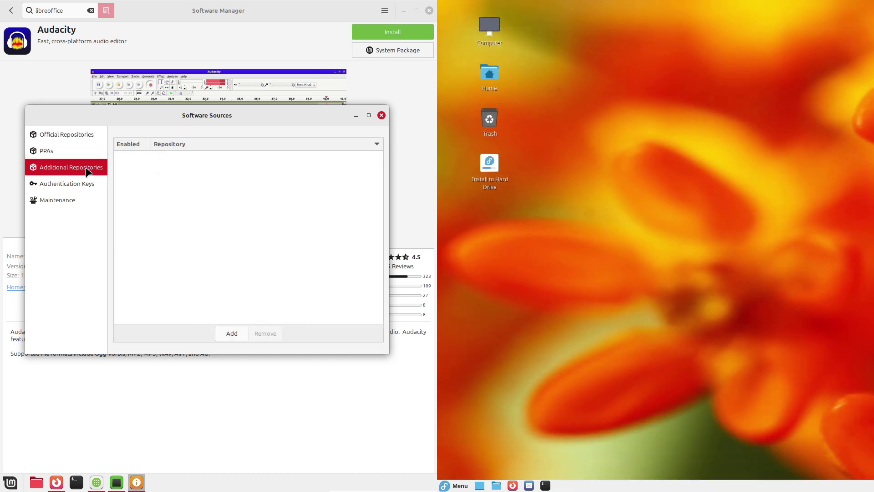
click(82, 185)
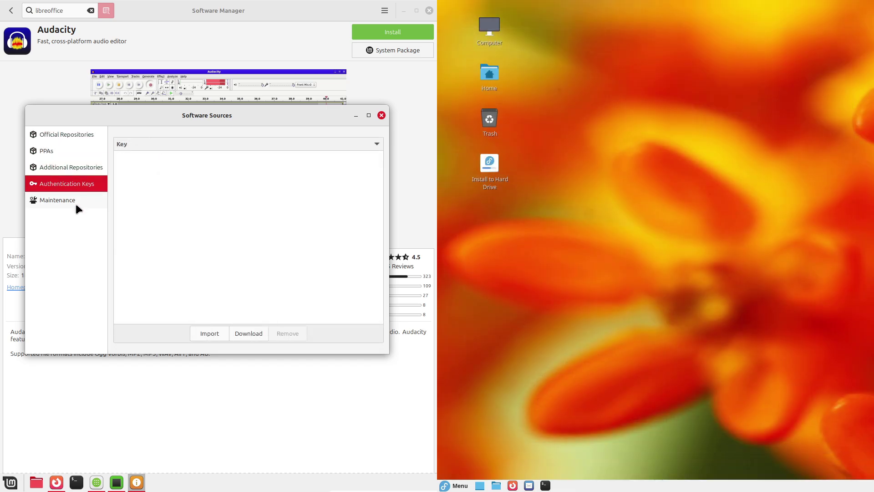
click(76, 205)
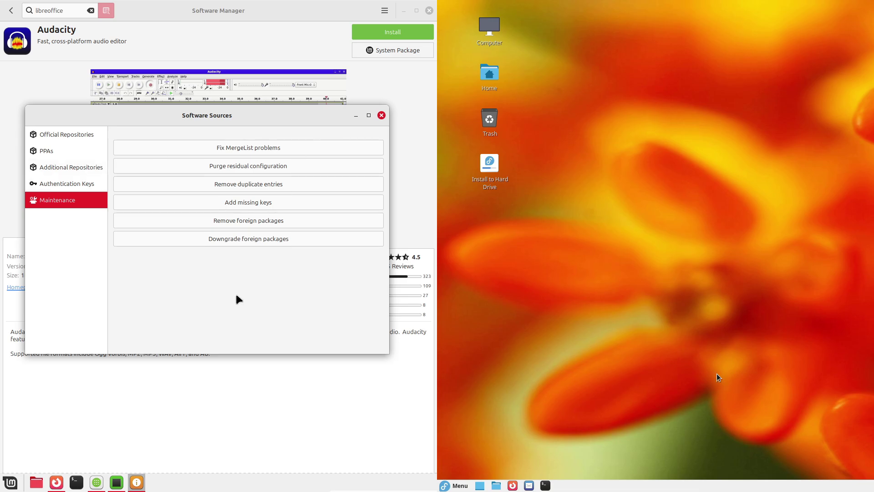
click(380, 116)
Check Linux Mint's Driver Manager and close it, and browse the Accessories and Internet applications in Fedora's menu
click(459, 485)
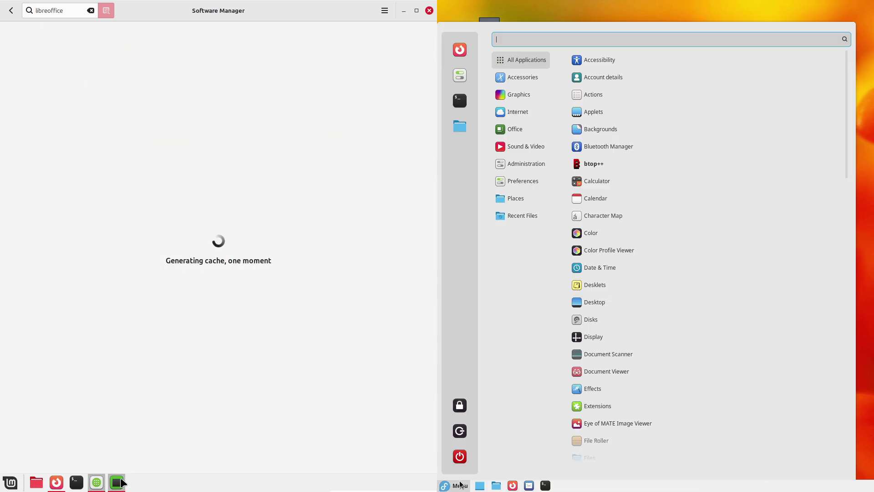
click(117, 482)
mouse_move(536, 73)
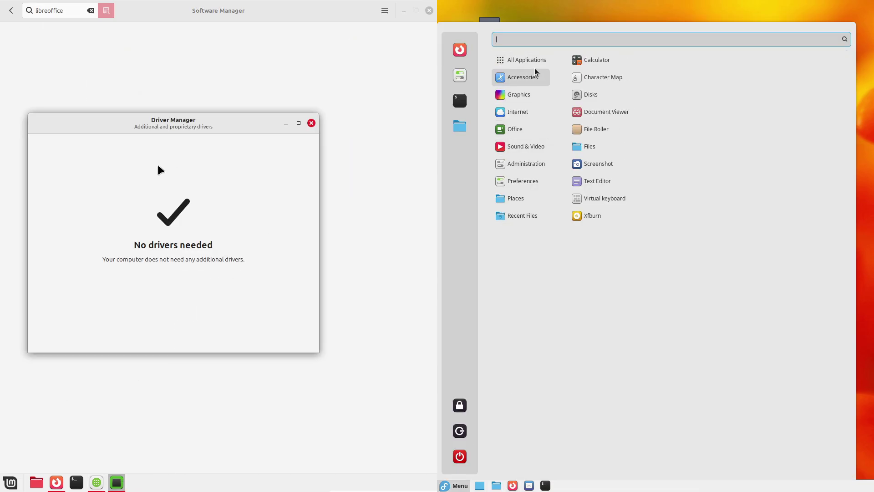
click(311, 123)
mouse_move(529, 122)
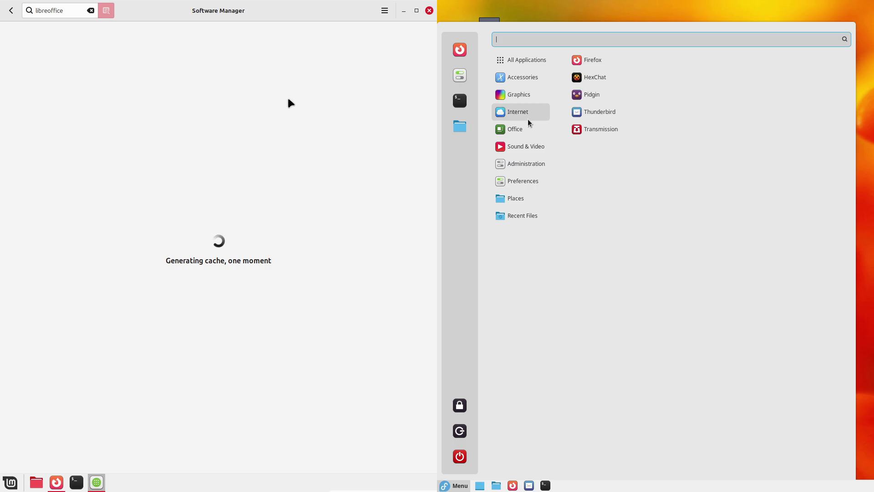
View the Software Manager preferences on Linux Mint, and browse Fedora's Office and Sound & Video applications
click(385, 10)
mouse_move(531, 147)
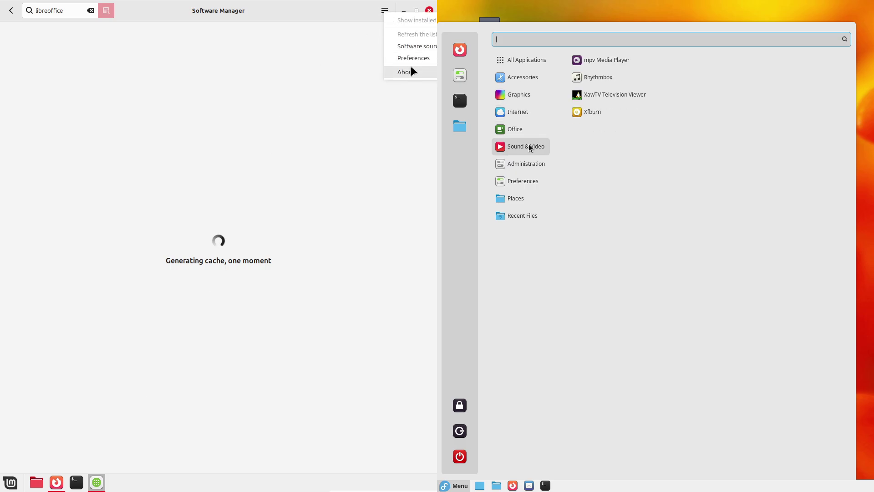
mouse_move(528, 129)
click(412, 59)
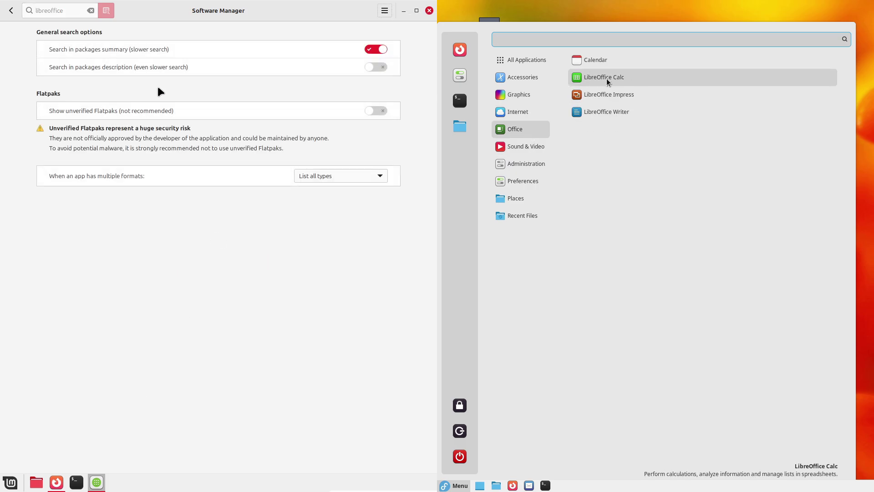
mouse_move(523, 146)
click(11, 11)
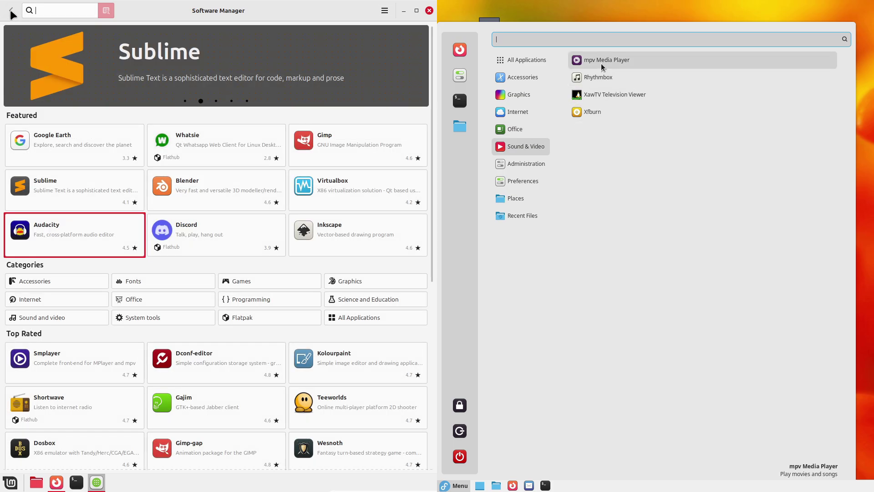
Launch Firefox on Fedora, and view the package formats offered for Inkscape in Linux Mint's Software Manager
mouse_move(515, 93)
drag(430, 189, 430, 241)
mouse_move(524, 118)
click(602, 64)
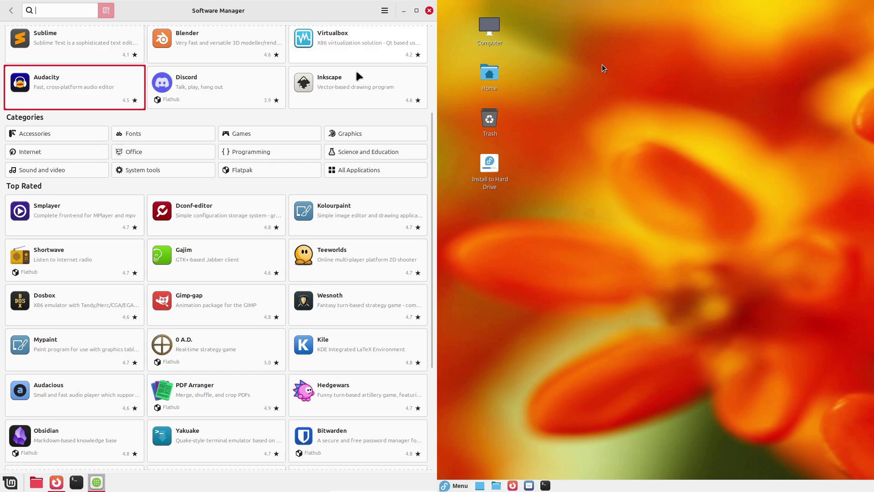
click(359, 78)
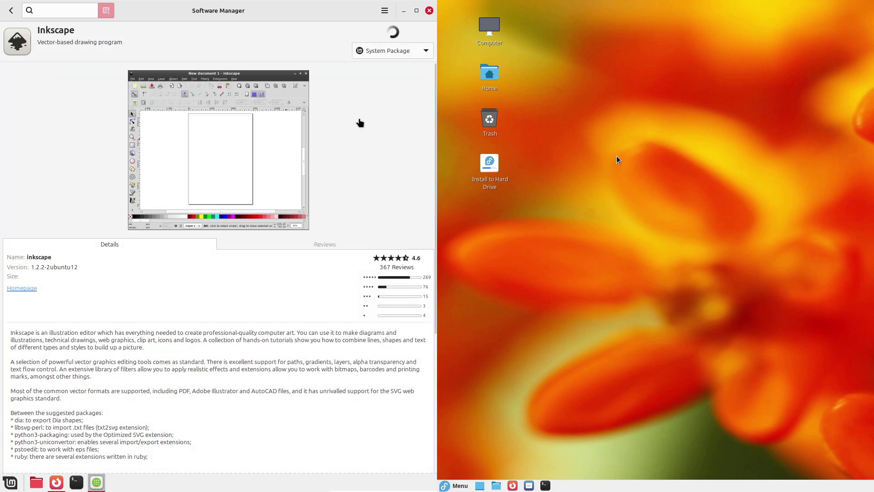
click(409, 52)
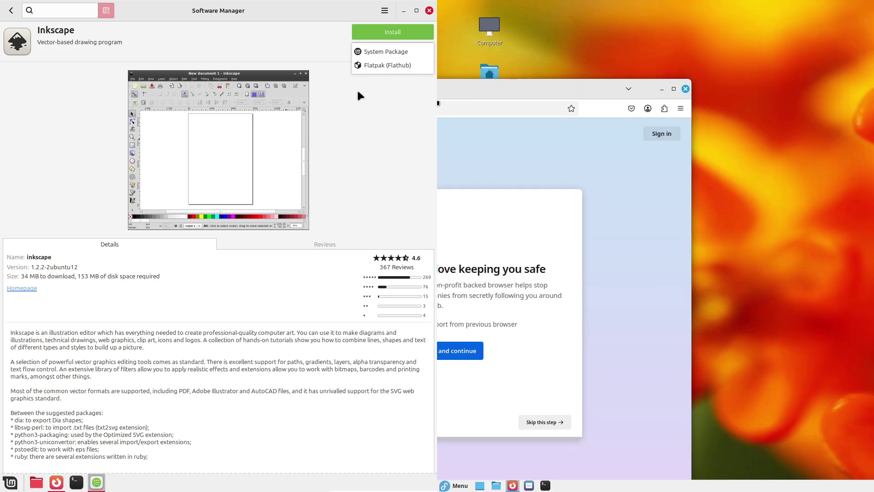
click(9, 14)
Maximize Fedora's Firefox, close its Privacy Notice page and open About Firefox
double_click(513, 91)
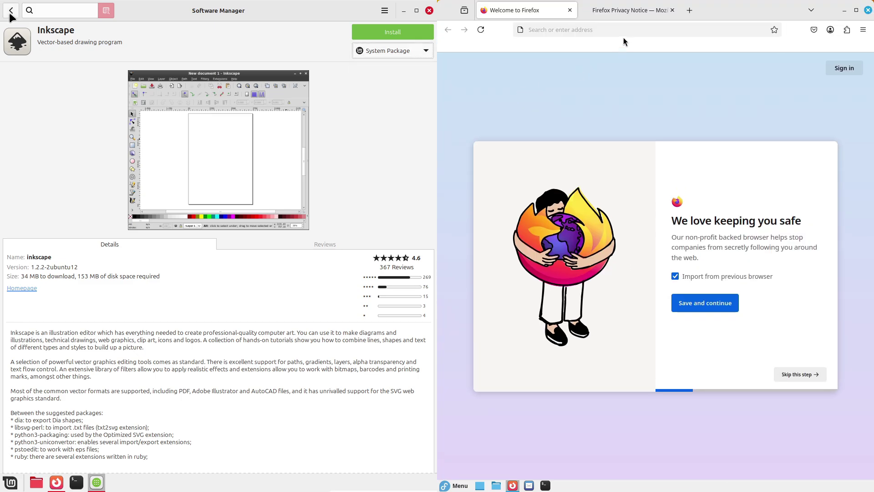
click(654, 10)
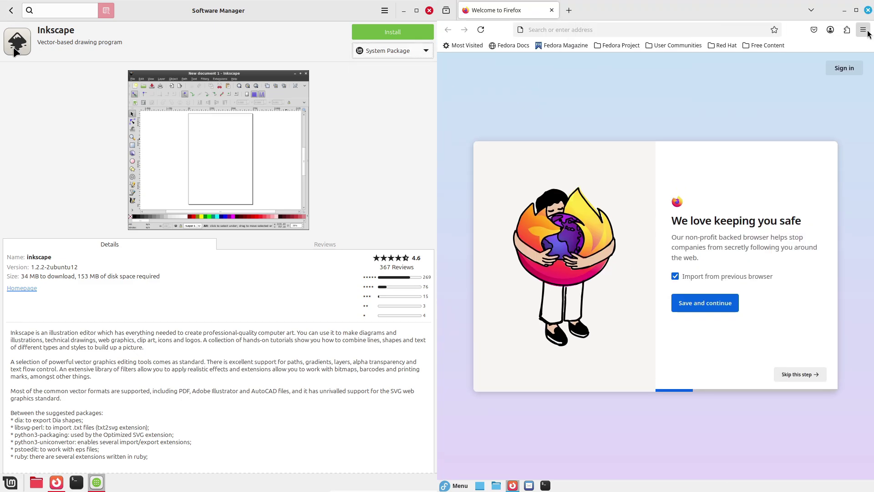
click(865, 31)
click(769, 317)
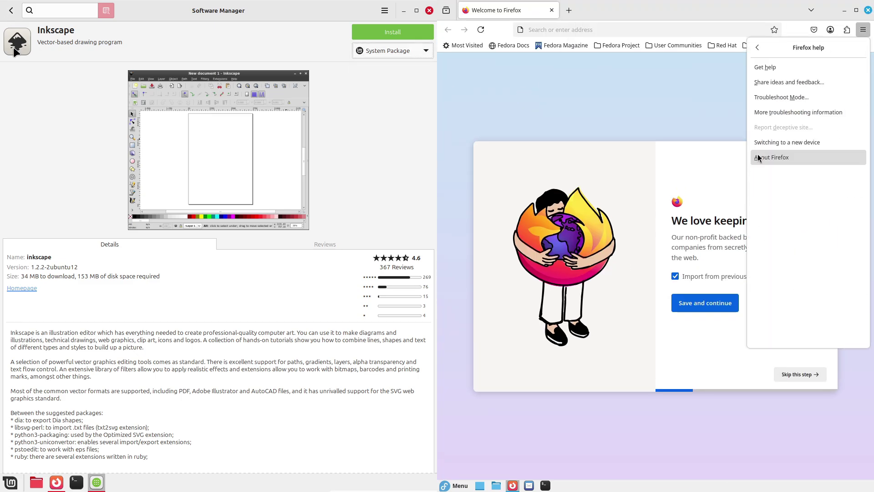
click(757, 154)
View VLC's page in Linux Mint's Software Manager, and close the About Firefox window on Fedora
key(alt+Left)
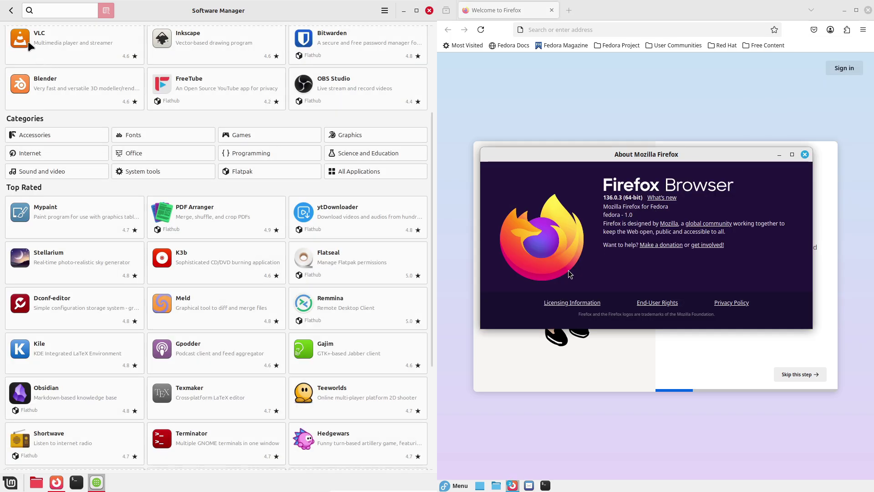
click(56, 48)
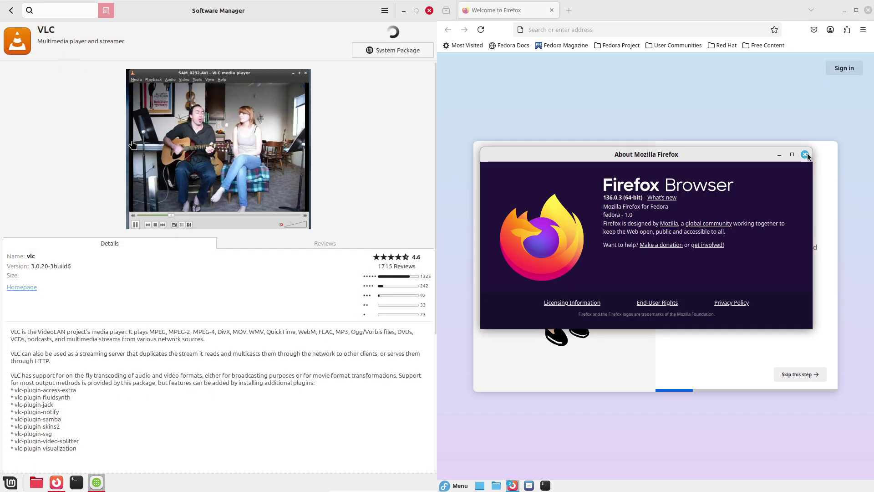
click(805, 154)
Load about:support in Fedora's Firefox, and close Linux Mint's Software Manager
click(624, 29)
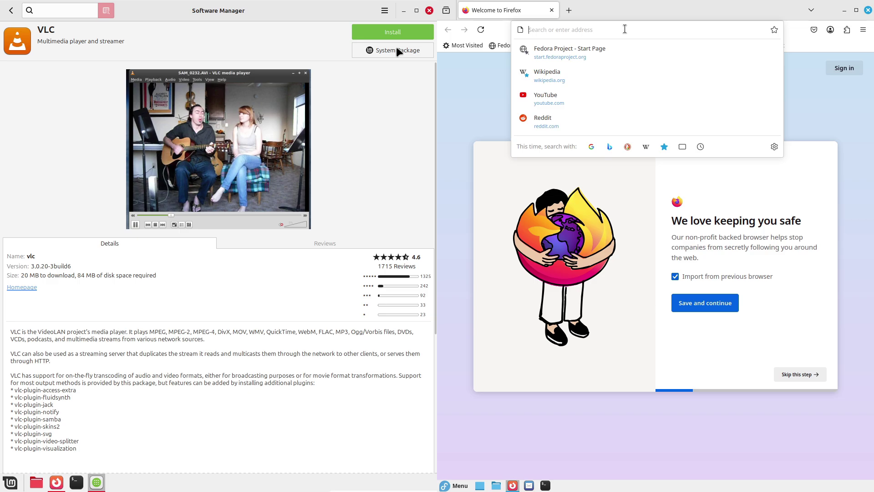
text(about)
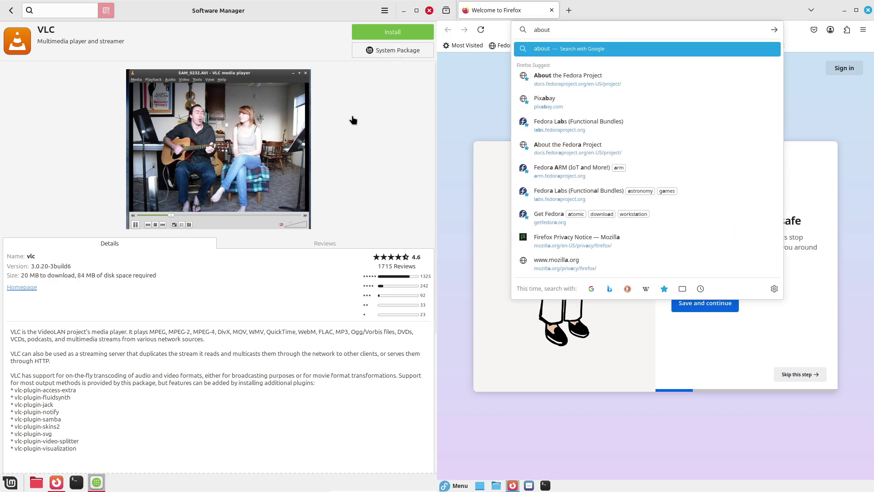
text(:support)
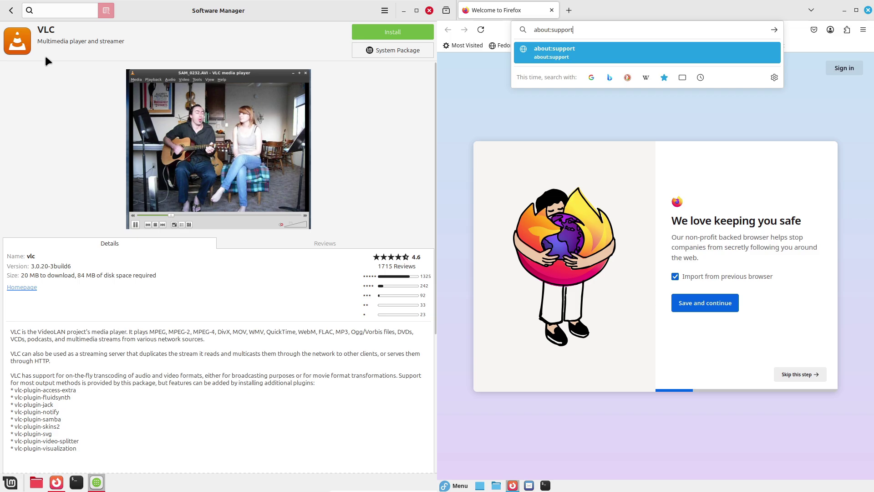
key(Return)
click(11, 10)
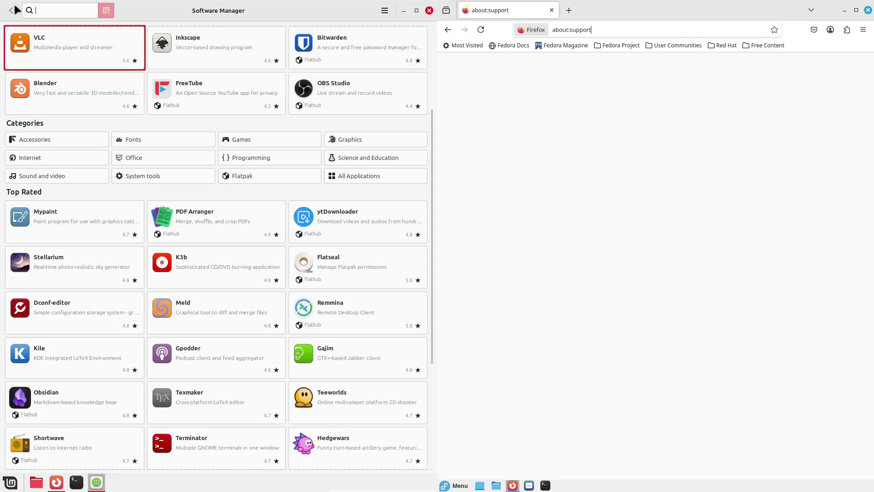
click(430, 11)
Open linuxmint.com from the search results on Linux Mint, and highlight the Application Basics from Name to Application Binary on Fedora
drag(873, 70, 871, 82)
click(151, 400)
click(67, 159)
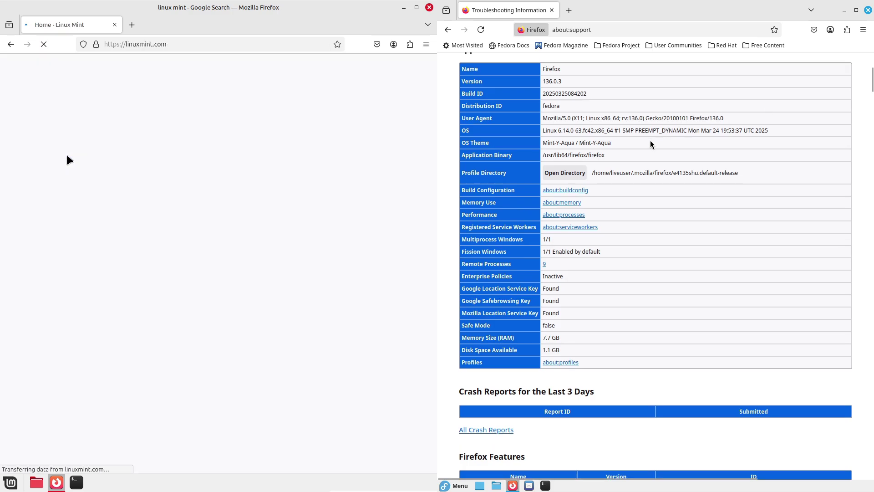
drag(628, 157, 526, 75)
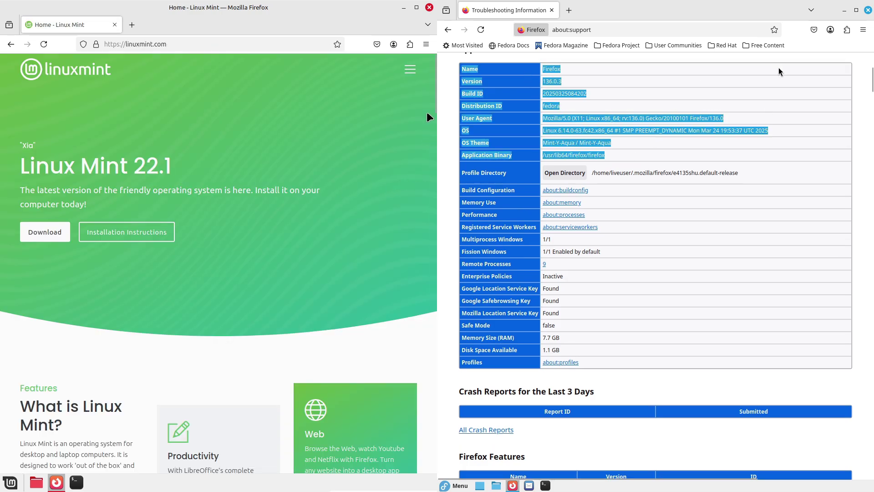
Highlight the graphics details from WebGL 2 Extensions through GPU #1 on Fedora, and skim the linuxmint.com home page on Linux Mint
drag(872, 88, 869, 269)
drag(423, 306, 416, 443)
drag(624, 342, 553, 155)
click(417, 442)
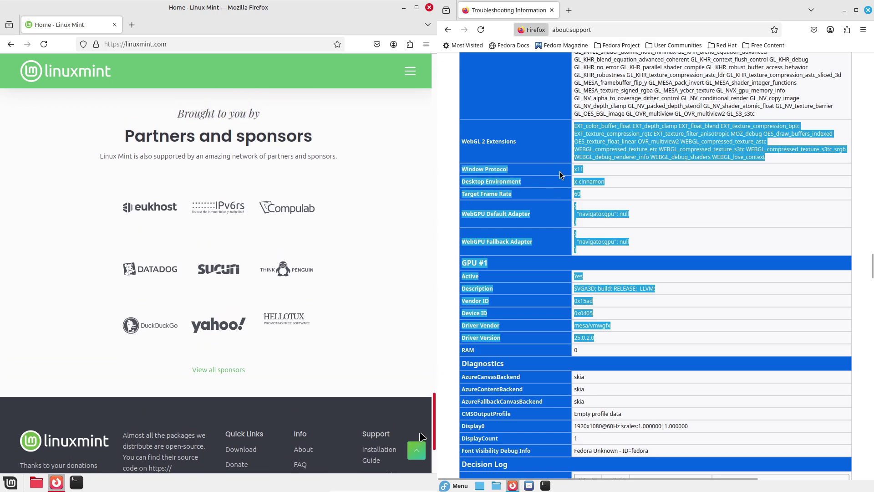
click(588, 181)
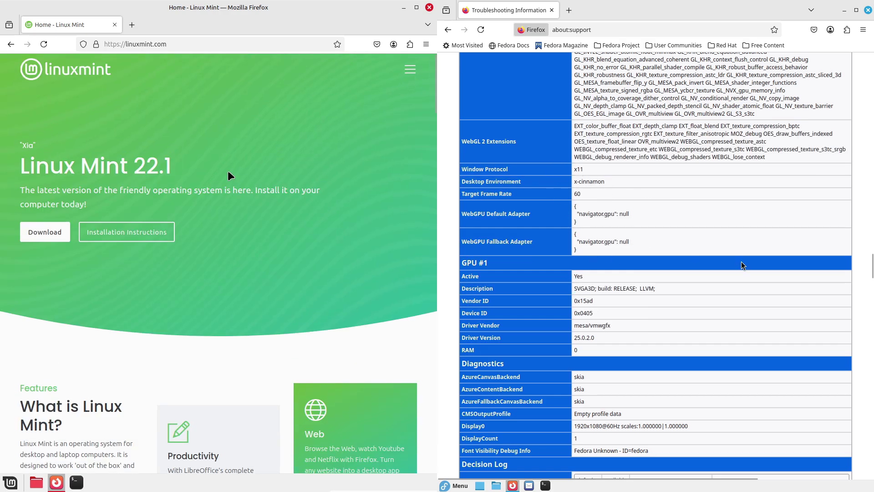
Open the Linux Mint 22.1 download page on Linux Mint, and load the bookmarked fedoraproject.org site on Fedora
click(53, 233)
scroll(871, 261, down, 5)
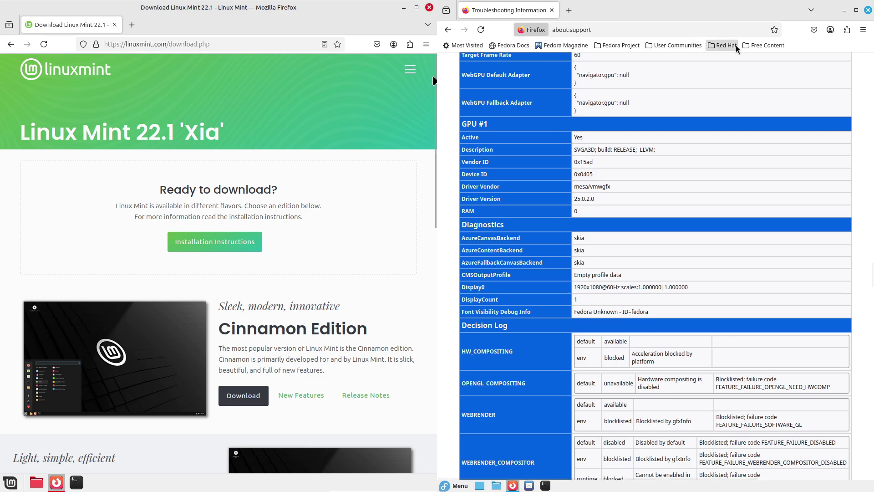
drag(434, 81, 435, 161)
click(605, 42)
click(608, 59)
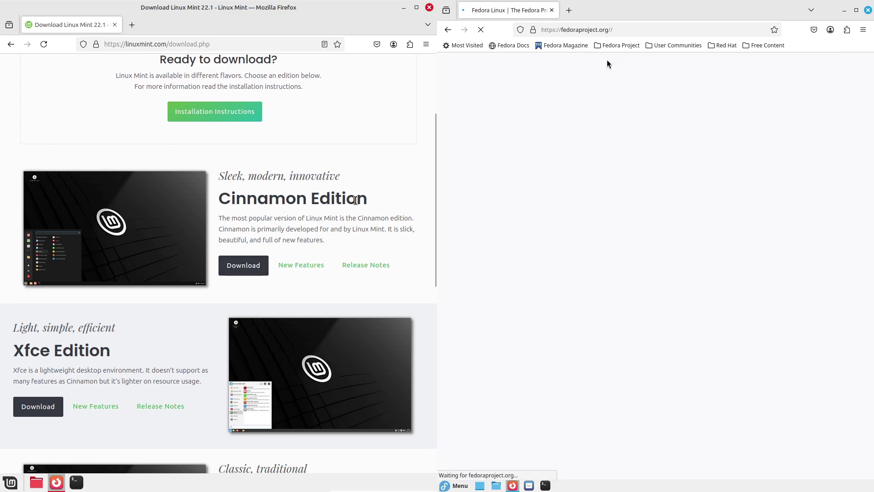
Highlight the Cinnamon Edition heading on Linux Mint's download page, and open the Cinnamon Desktop spin's page on Fedora's site
drag(366, 200, 214, 197)
mouse_move(664, 64)
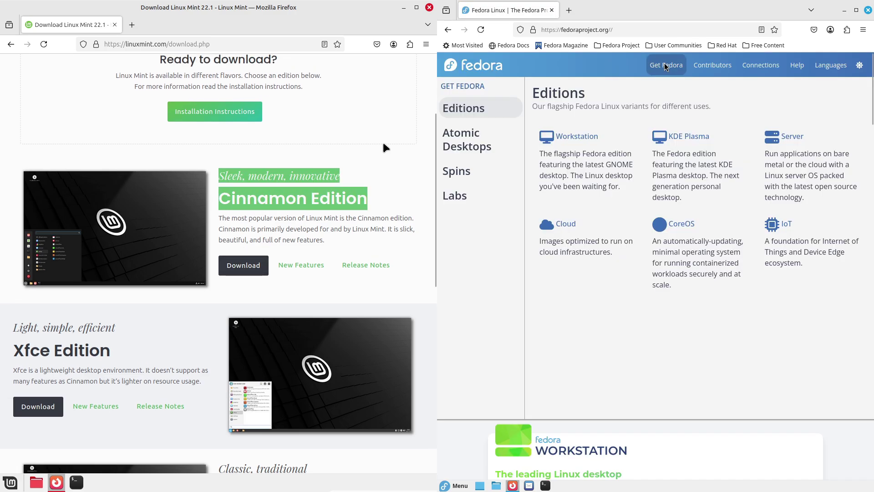
click(384, 143)
mouse_move(463, 140)
click(455, 171)
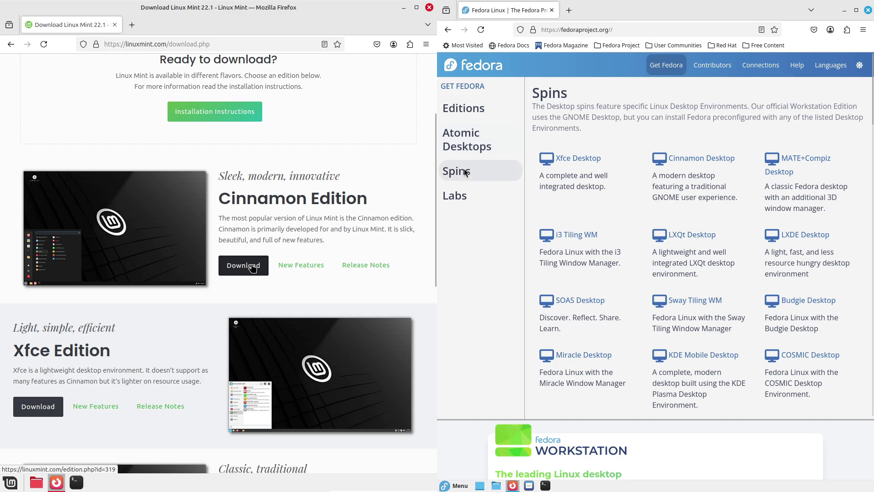
click(692, 172)
Open the Cinnamon Edition's New Features page on Linux Mint, and skim it alongside the Fedora Cinnamon Spin page down to Multimedia
click(305, 265)
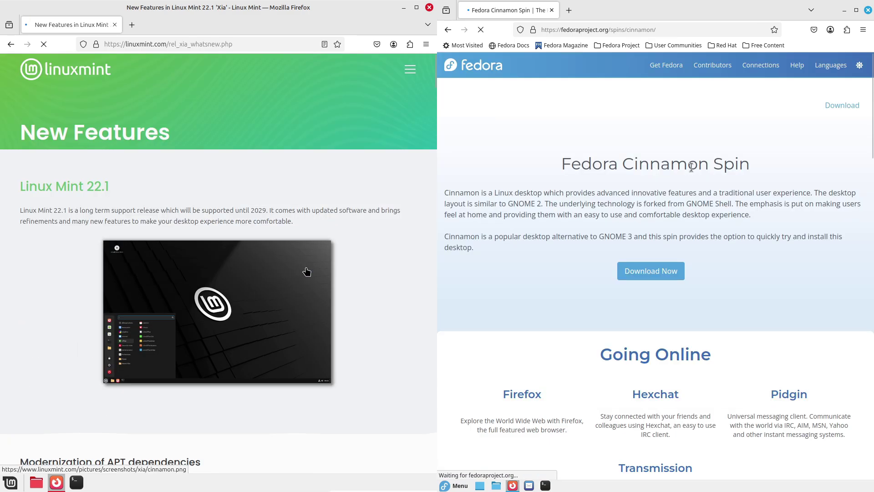
drag(434, 79, 434, 95)
drag(871, 118, 871, 125)
drag(434, 96, 434, 105)
drag(871, 126, 826, 336)
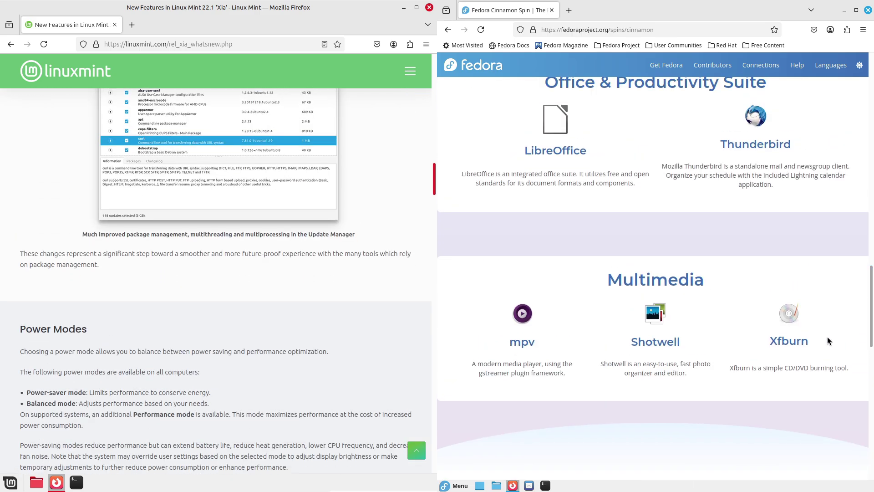
Check Fedora's Sound & Video applications and search its application menu for "shot"
click(455, 485)
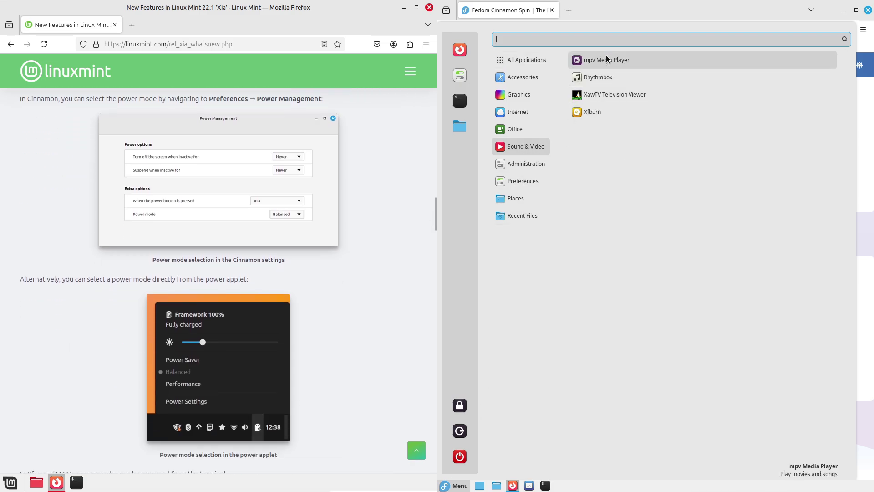
click(868, 138)
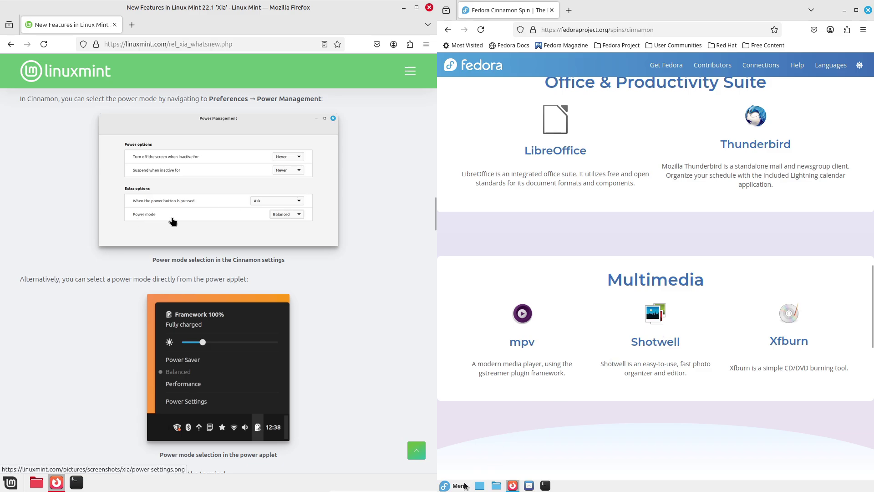
click(464, 485)
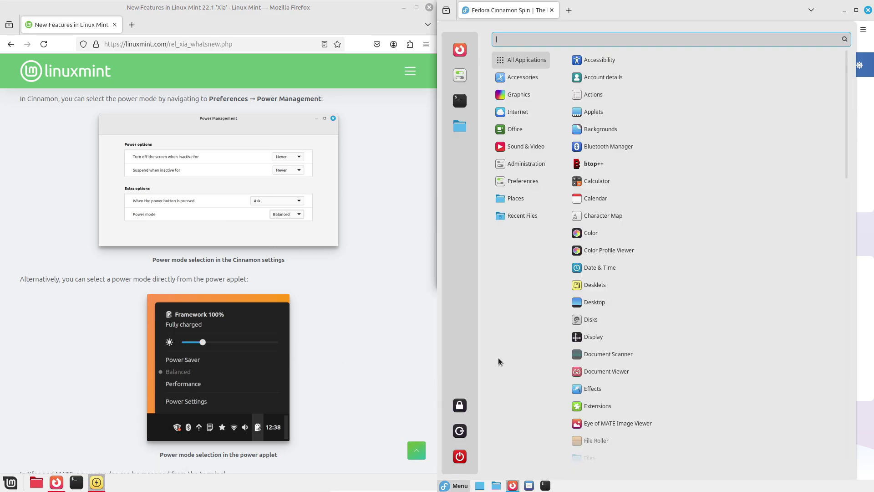
text(shot)
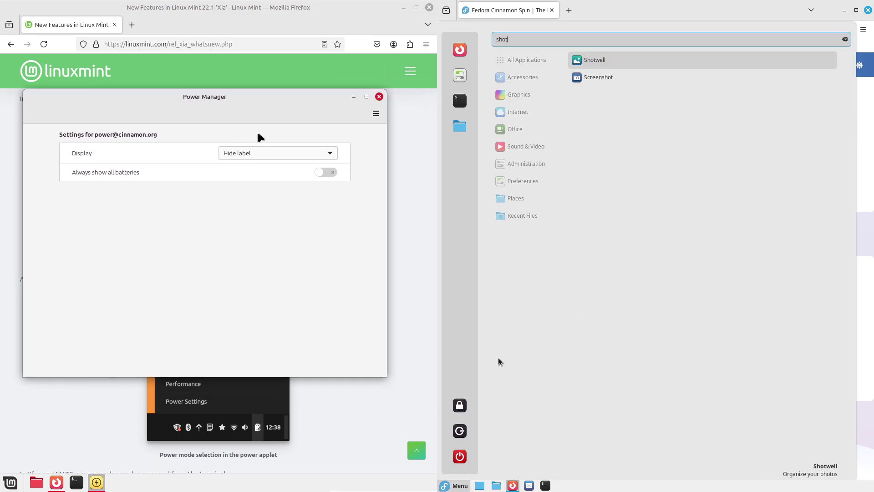
click(859, 114)
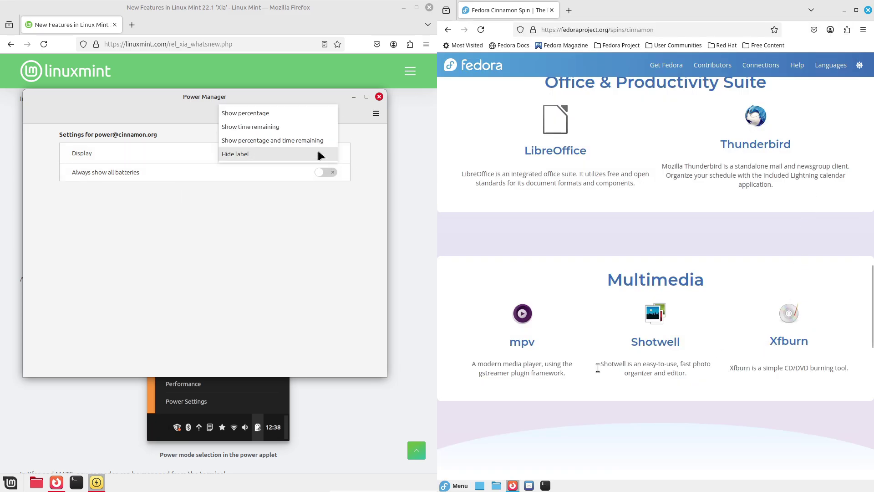
Set Linux Mint's power applet display to Show percentage and close its settings, and search Fedora's application menu for "xfbu"
key(super)
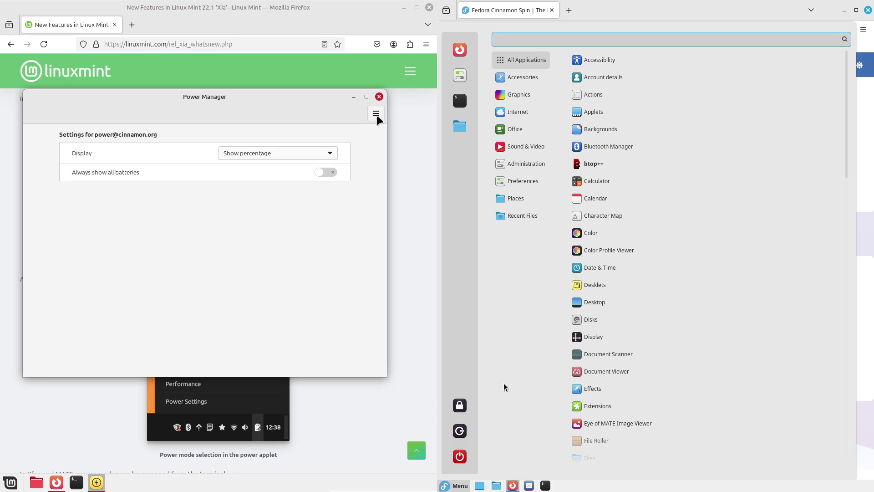
text(xfbu)
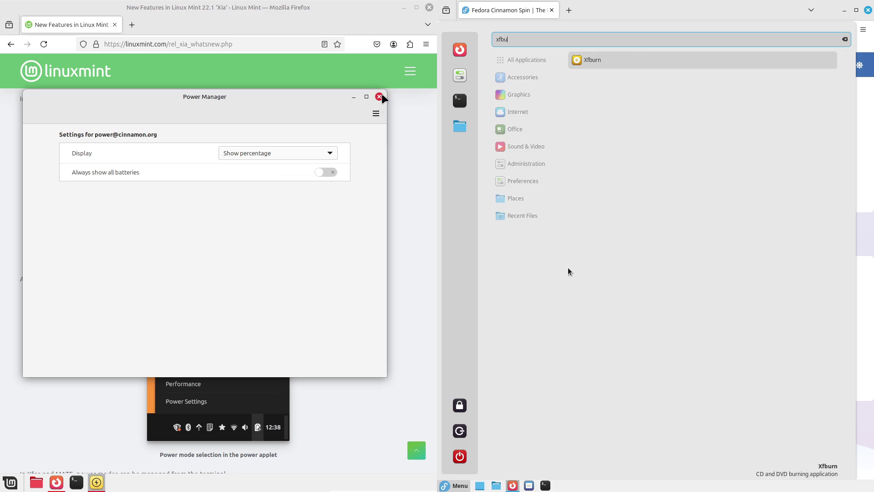
click(862, 144)
scroll(720, 341, up, 4)
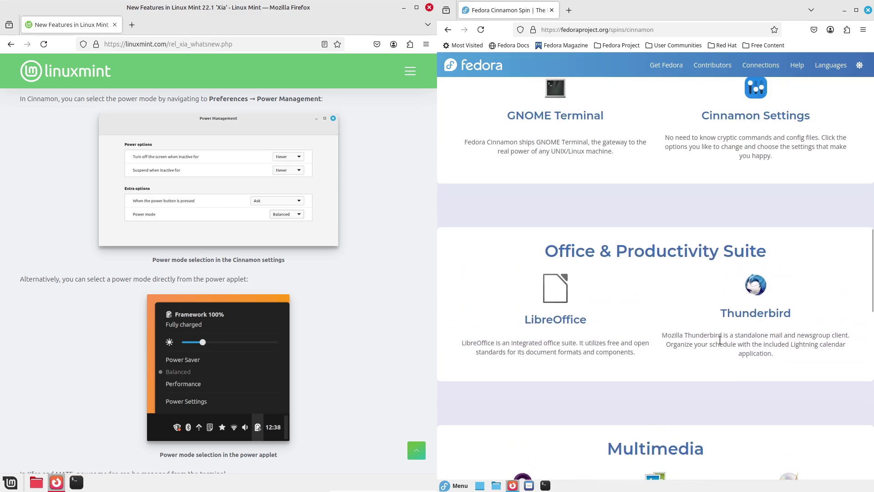
Review the Power and Batteries pages of Linux Mint's Power Management, and check the Office and Internet applications in Fedora's menu
key(super)
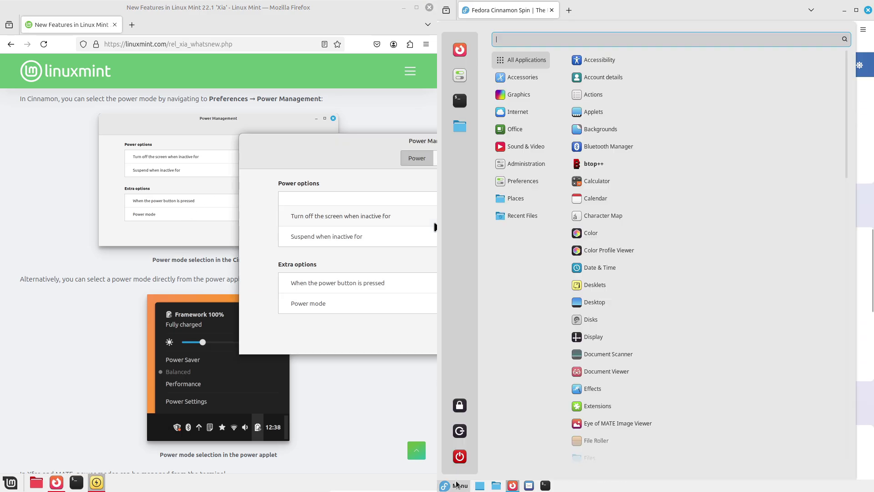
mouse_move(521, 131)
drag(428, 140, 283, 160)
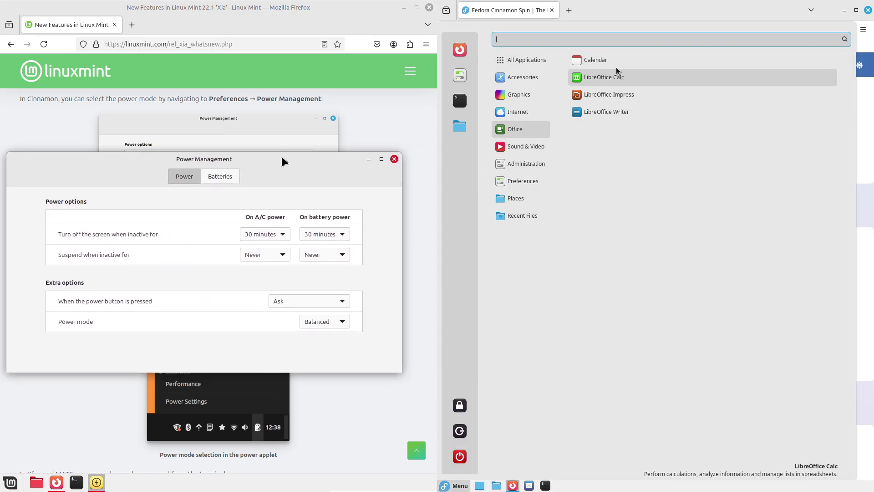
click(217, 178)
click(178, 179)
mouse_move(538, 111)
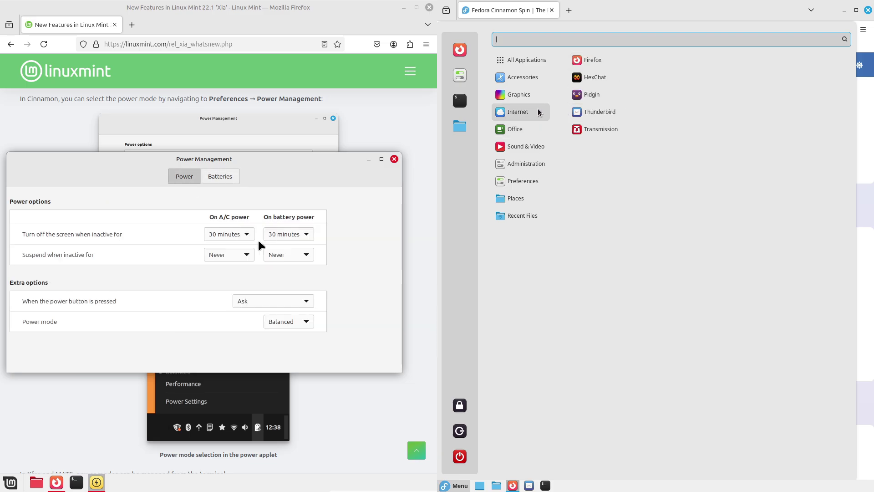
click(331, 326)
click(388, 169)
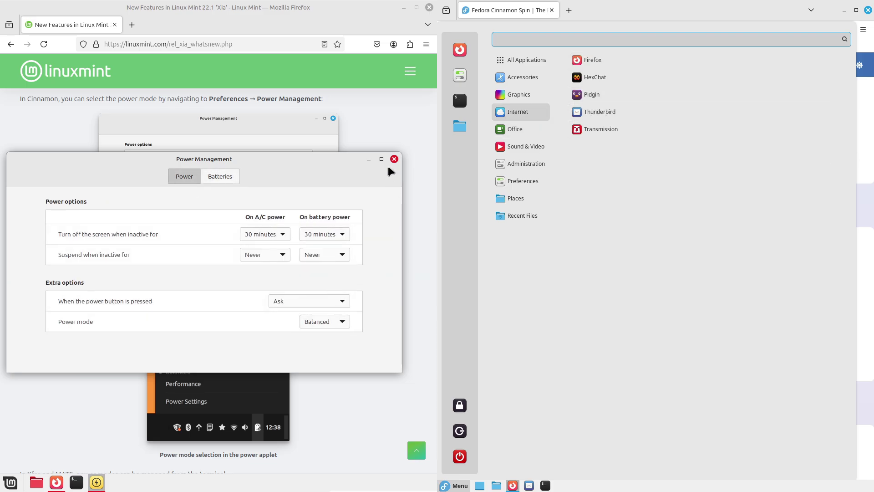
click(393, 159)
Close Fedora's application menu, and skim the rest of the New Features page and the Fedora Cinnamon Spin page
click(869, 150)
drag(432, 219, 433, 261)
drag(870, 281, 871, 266)
drag(433, 260, 433, 303)
drag(870, 265, 871, 227)
drag(433, 302, 430, 442)
Open the Cinnamon Edition download page on Linux Mint, and the Fedora Cinnamon Spin 42 download page on Fedora
click(12, 45)
drag(870, 246, 859, 91)
click(241, 264)
click(241, 266)
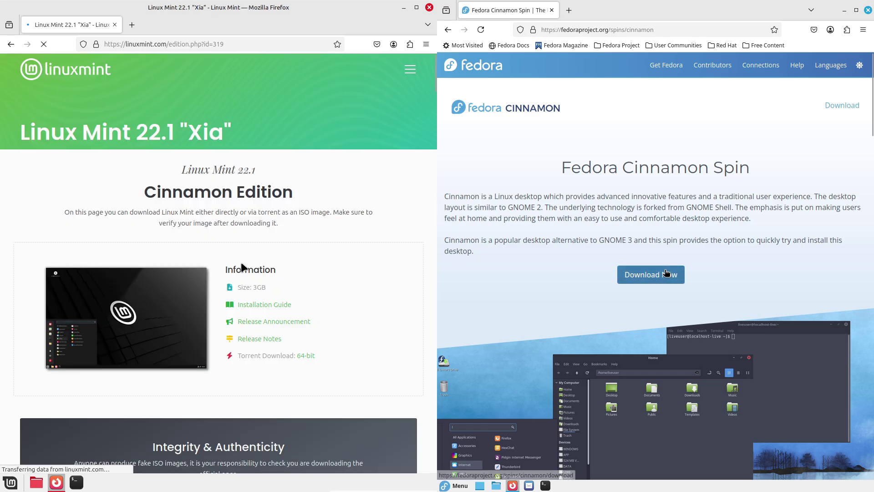
click(666, 273)
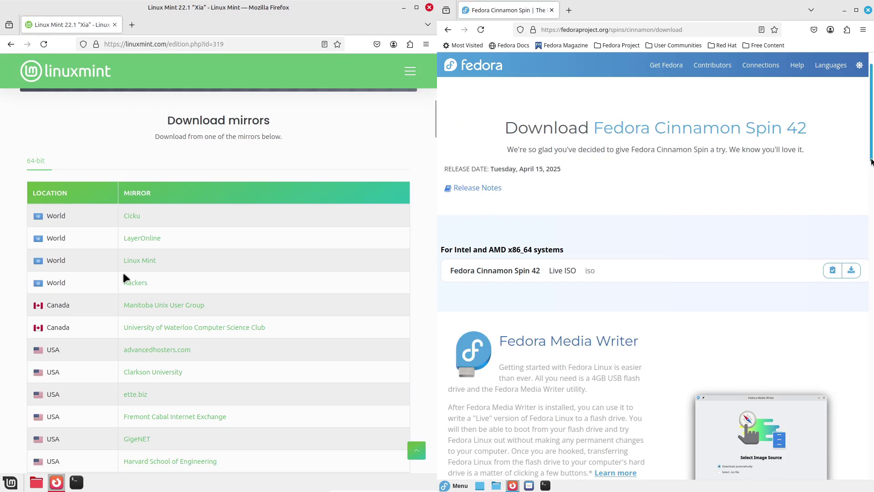
Start downloading the Cinnamon ISO from the Linux Mint mirror, skim Fedora's download page, and cancel the Linux Mint download
click(132, 261)
drag(871, 244, 867, 381)
scroll(867, 385, down, 5)
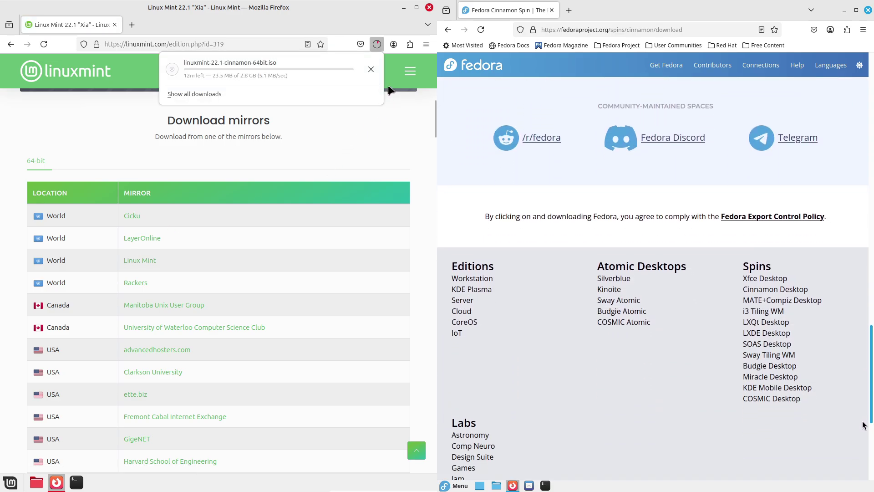
scroll(856, 398, up, 15)
click(371, 69)
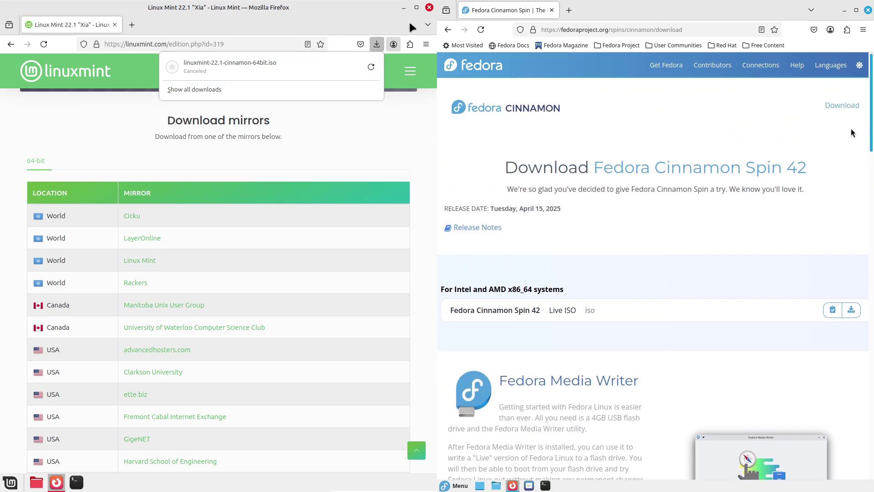
Close Firefox and open System Monitor on Linux Mint, and start downloading the Fedora Cinnamon Spin 42 Live ISO on Fedora
click(430, 8)
click(430, 8)
click(10, 482)
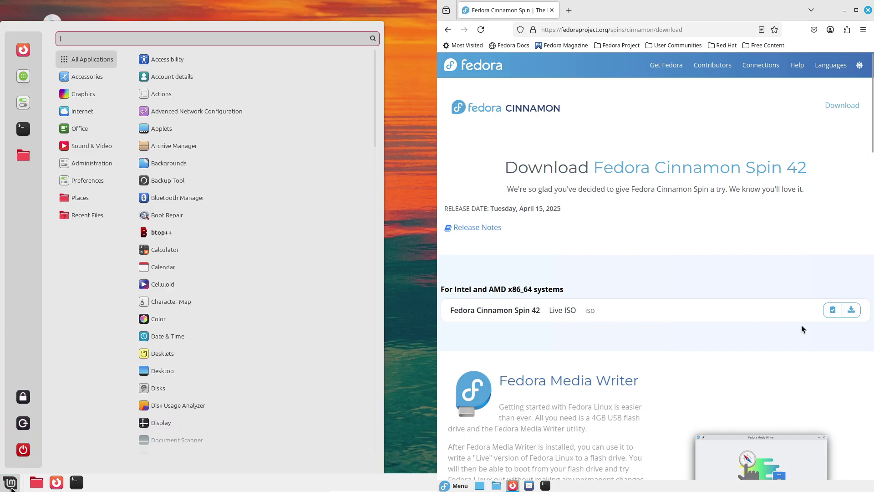
click(851, 311)
mouse_move(88, 165)
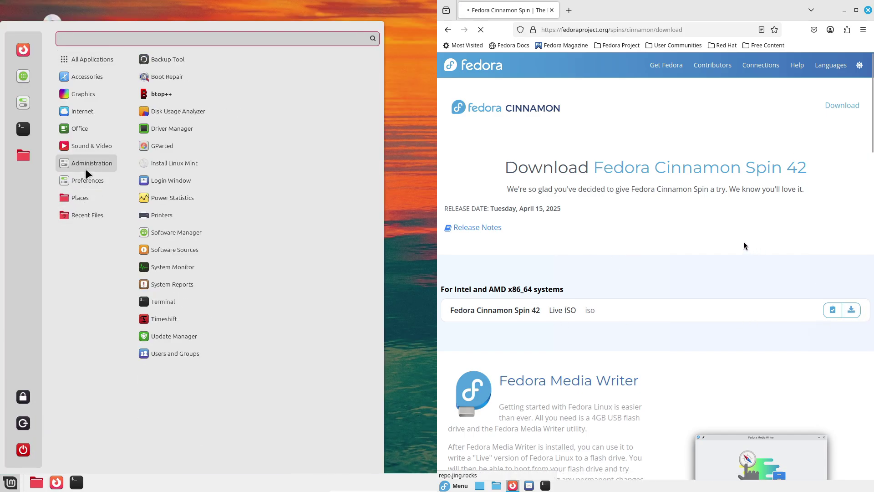
click(167, 275)
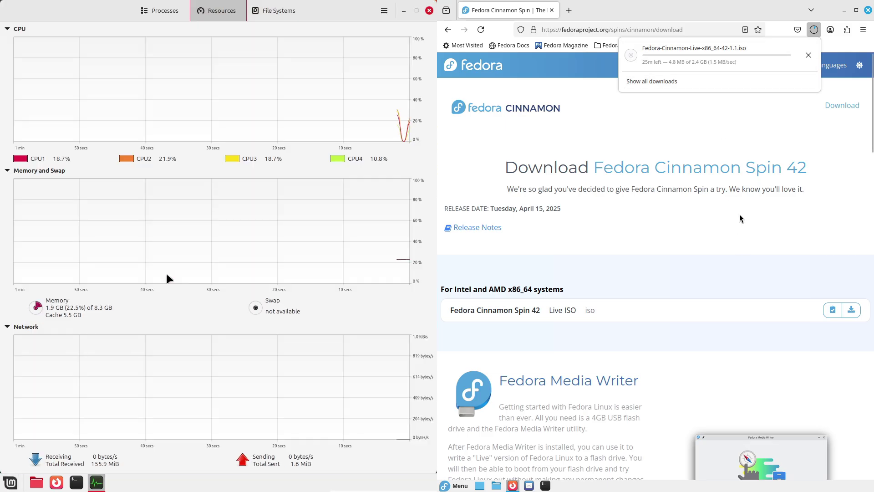
Look through the running processes in Linux Mint's System Monitor, and cancel the ISO download and close Firefox on Fedora
click(160, 10)
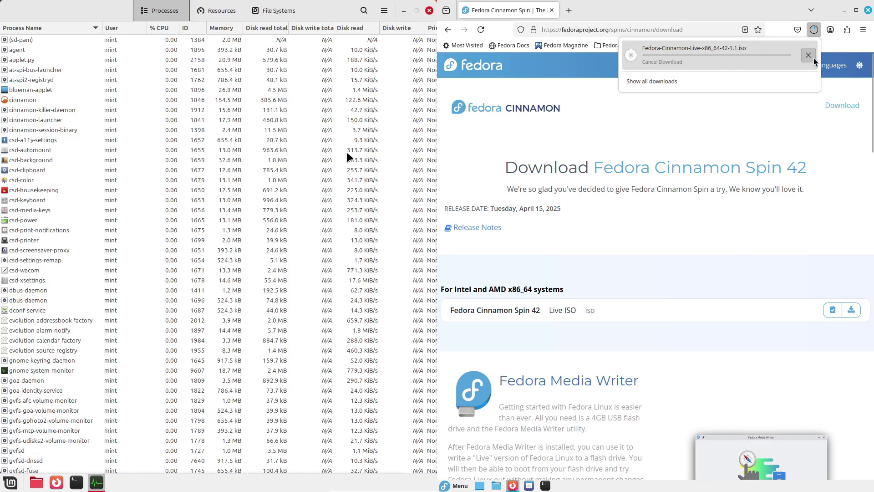
mouse_move(837, 68)
scroll(216, 253, down, 4)
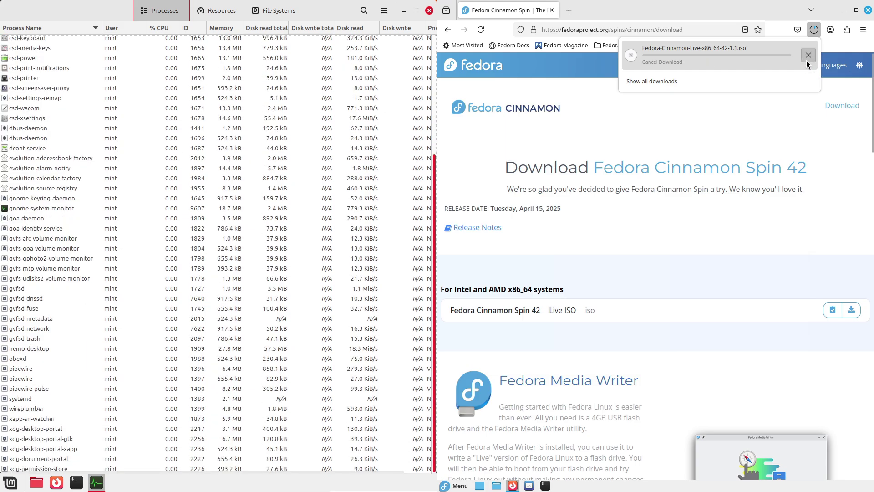
click(807, 55)
click(867, 11)
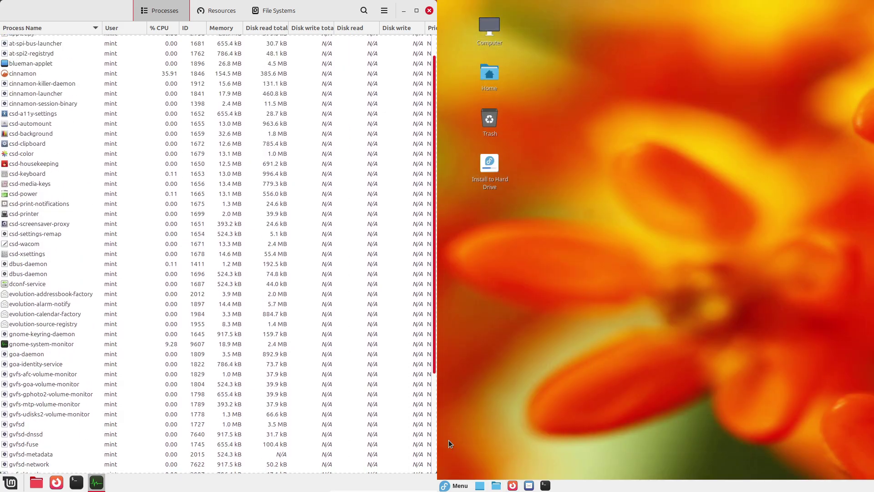
Launch btop++ in a maximized terminal on Fedora, and view the resource graphs in Linux Mint's System Monitor
click(444, 485)
click(222, 18)
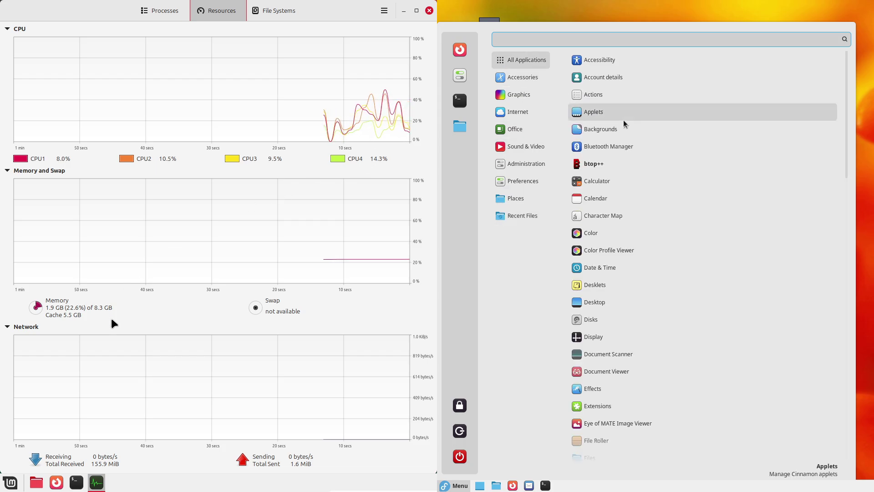
click(634, 165)
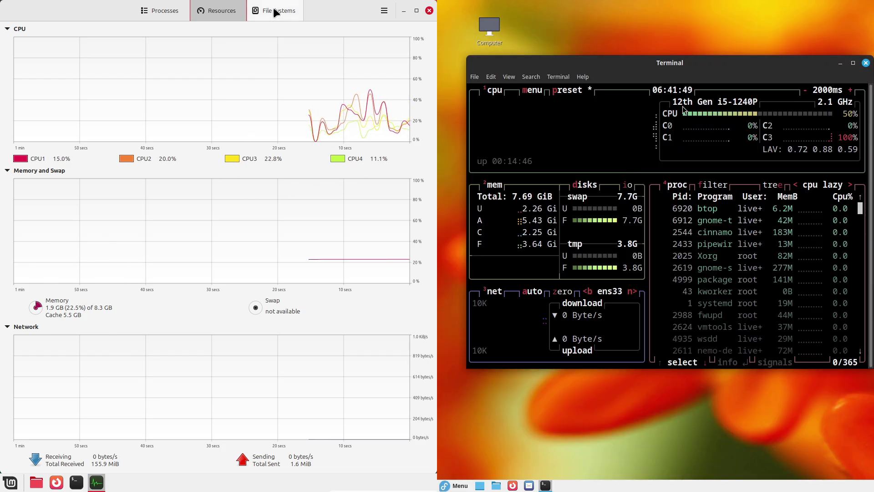
drag(699, 69, 448, 147)
double_click(449, 145)
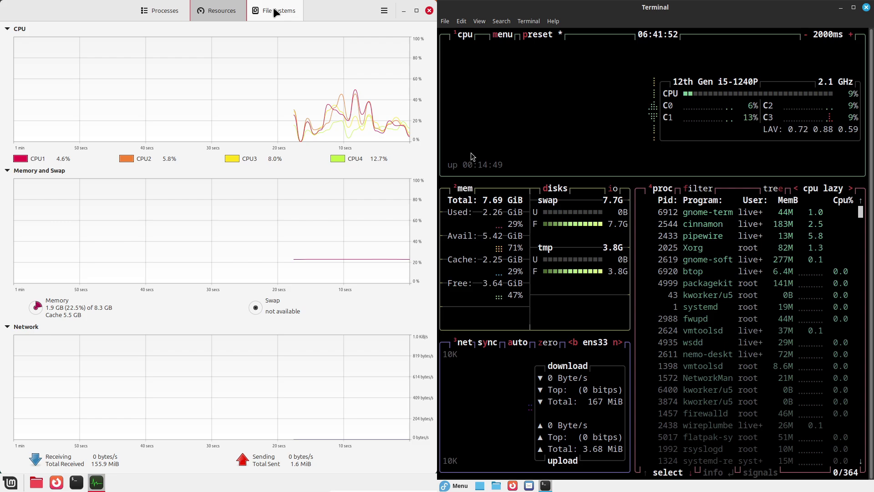
View the file systems and processes in Linux Mint's System Monitor, and close both System Monitor and Fedora's btop++ terminal
click(275, 10)
click(160, 15)
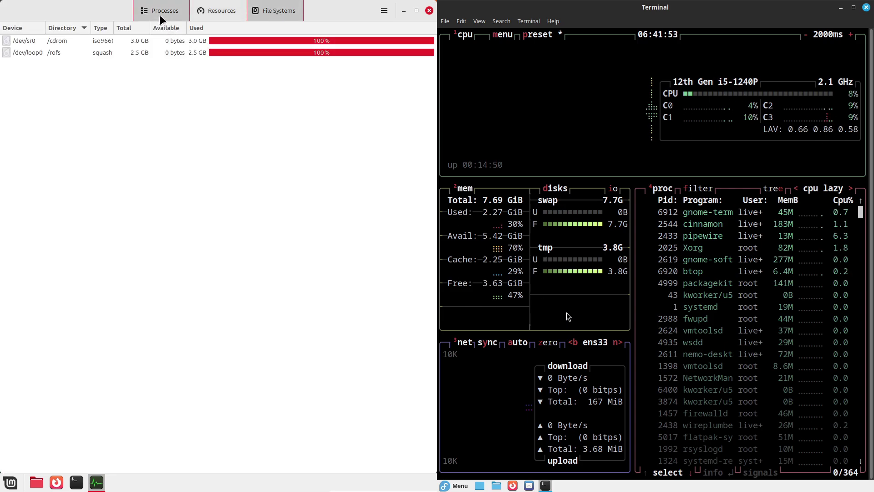
scroll(218, 254, down, 4)
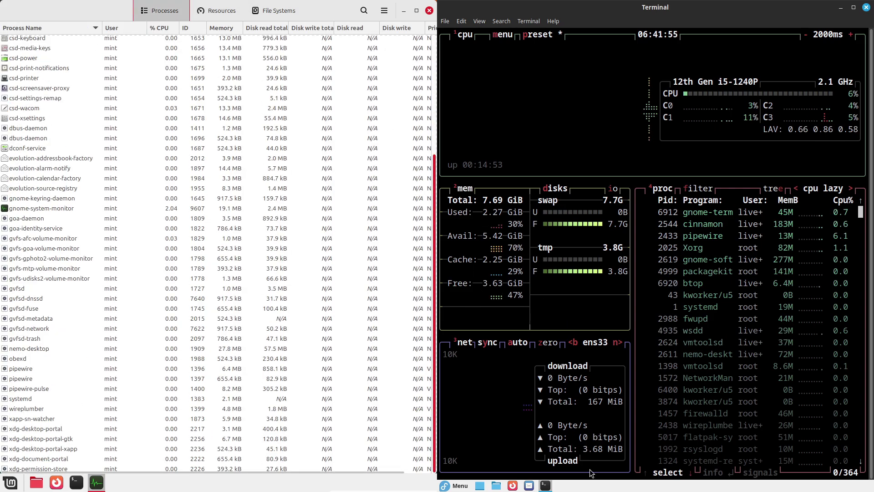
click(866, 7)
click(429, 10)
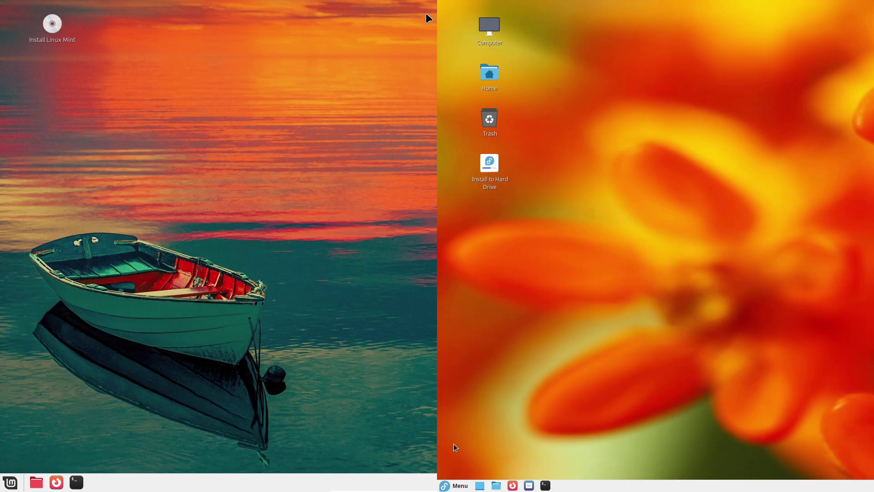
Open the application menus on Fedora and Linux Mint, and choose to log out of both sessions
click(453, 485)
click(10, 481)
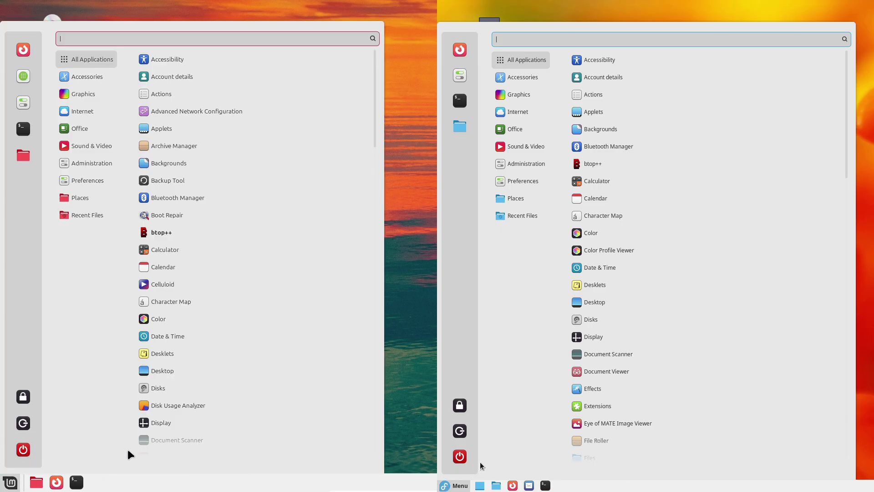
click(22, 426)
click(459, 431)
key(Escape)
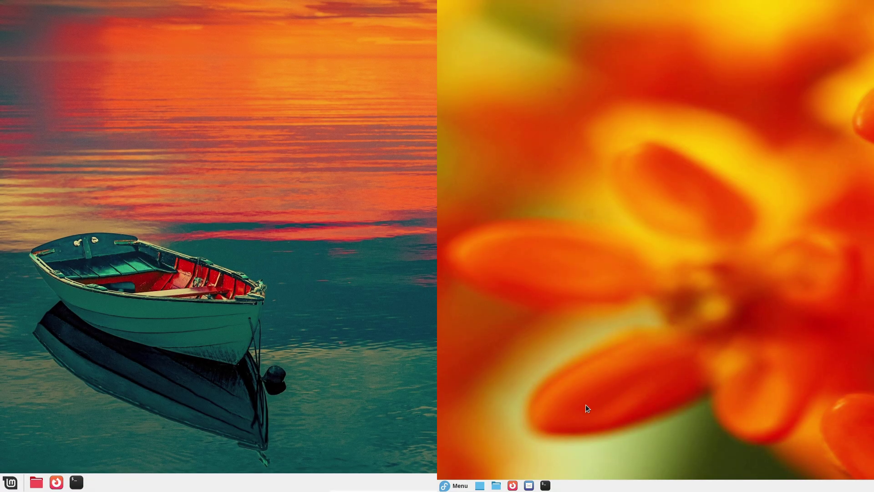